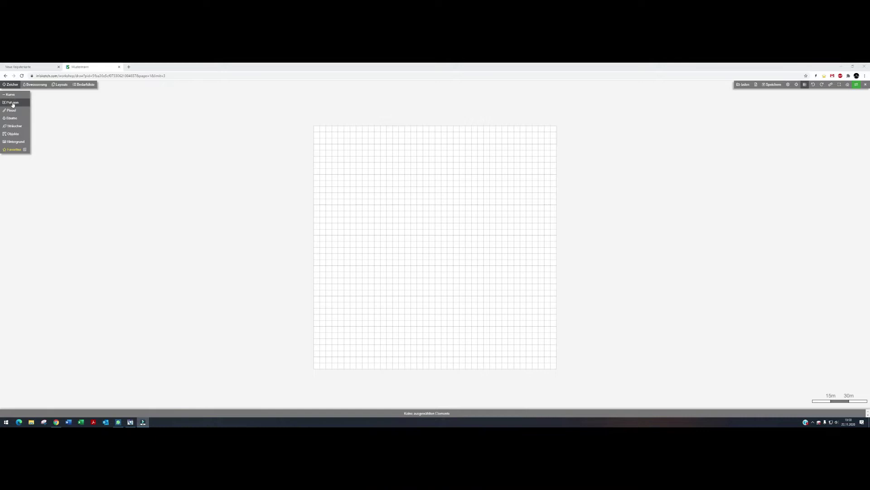
# Draw a four-cornered lawn polygon with the Fine cut lawn surface near the upper-left corner of the empty page
pyautogui.click(12, 103)
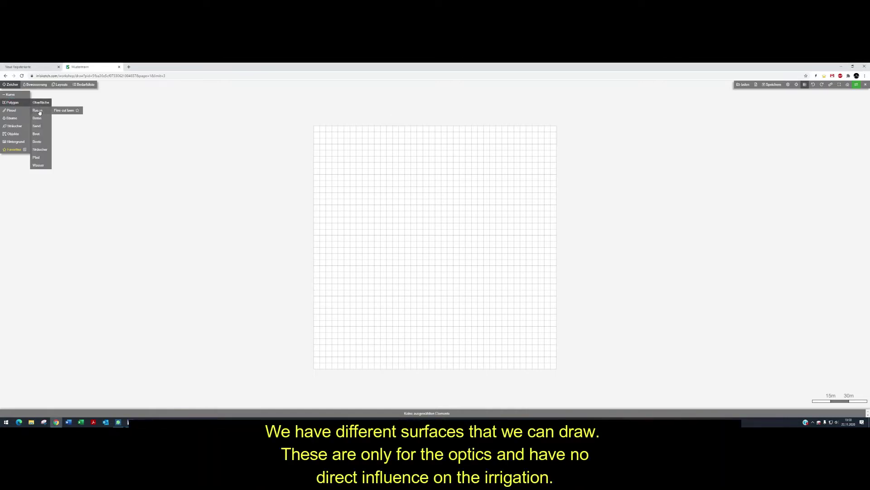
pyautogui.moveTo(41, 128)
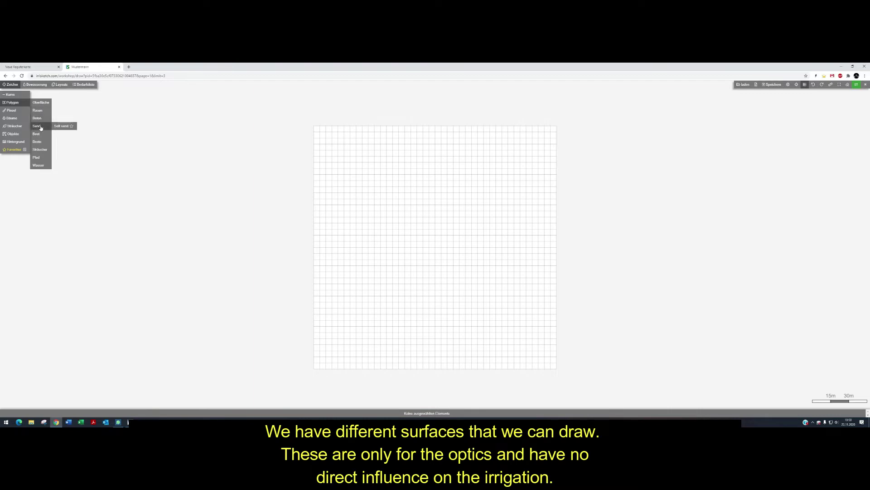
pyautogui.moveTo(42, 165)
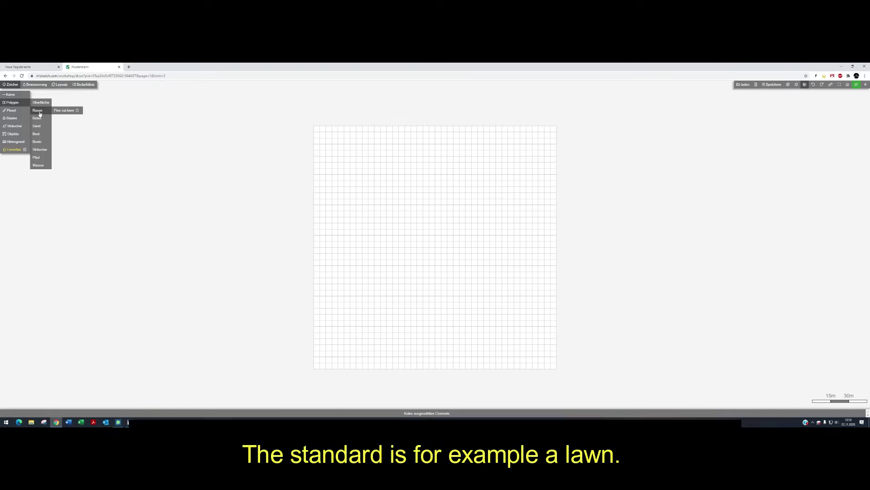
pyautogui.click(61, 110)
pyautogui.click(338, 146)
pyautogui.click(369, 146)
pyautogui.click(369, 163)
pyautogui.doubleClick(338, 165)
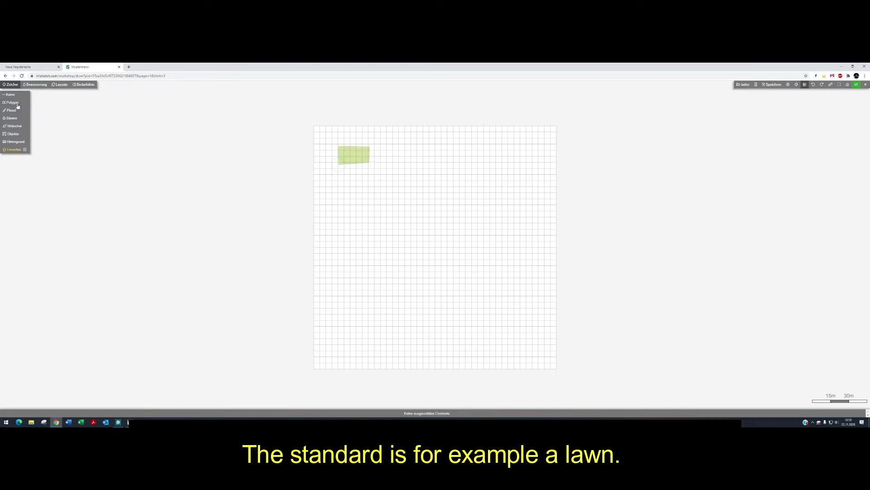
# Draw a four-cornered Raw concrete polygon about 25 m wide beside the lawn area
pyautogui.moveTo(18, 104)
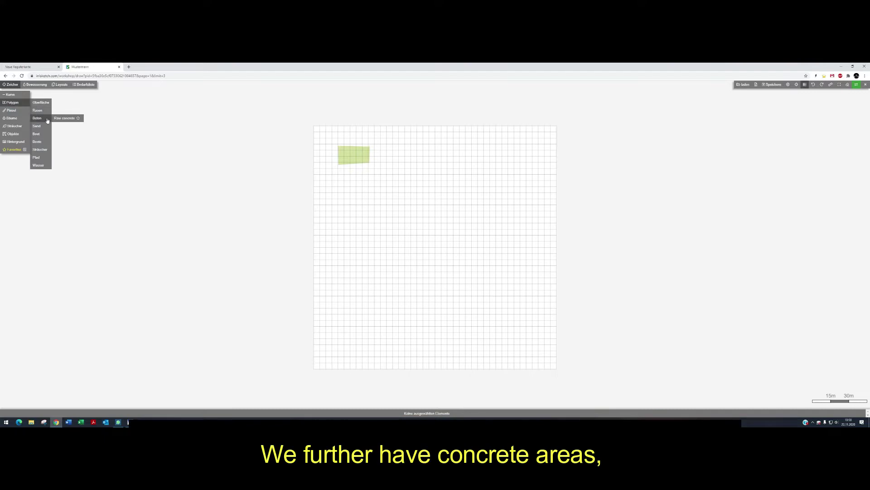
pyautogui.click(64, 118)
pyautogui.click(382, 148)
pyautogui.click(412, 150)
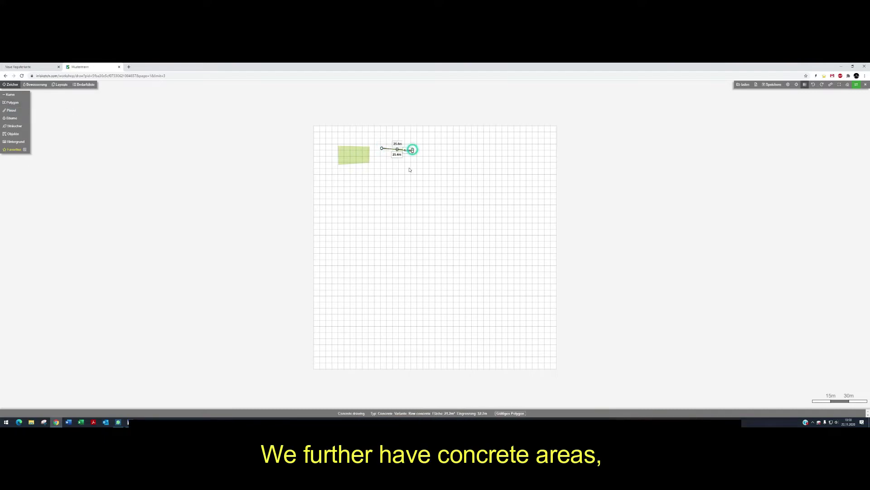
pyautogui.click(410, 167)
pyautogui.doubleClick(384, 165)
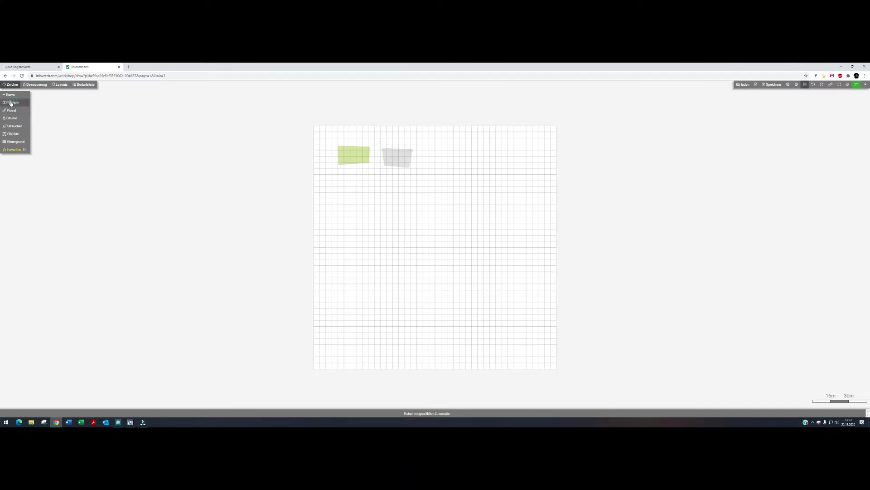
# Draw a four-cornered bed polygon with Flower mix 1, about 33 m wide, beside the concrete area and inspect its texture
pyautogui.moveTo(11, 104)
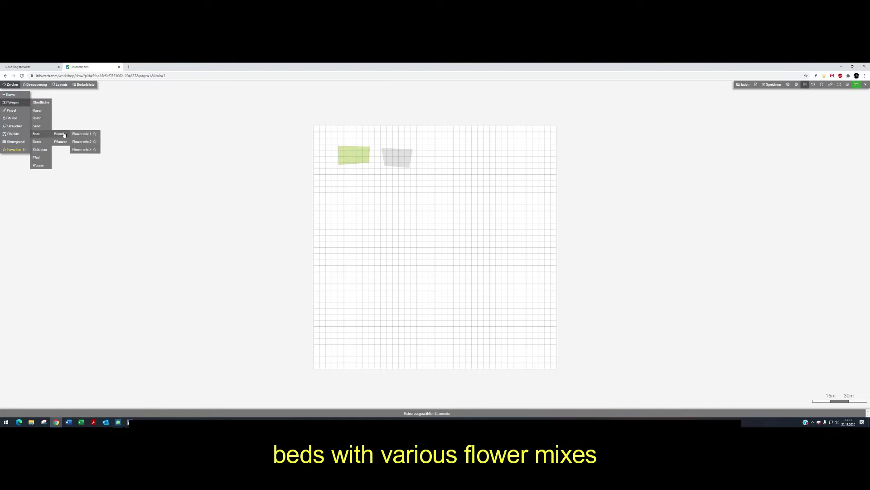
pyautogui.click(78, 133)
pyautogui.click(429, 149)
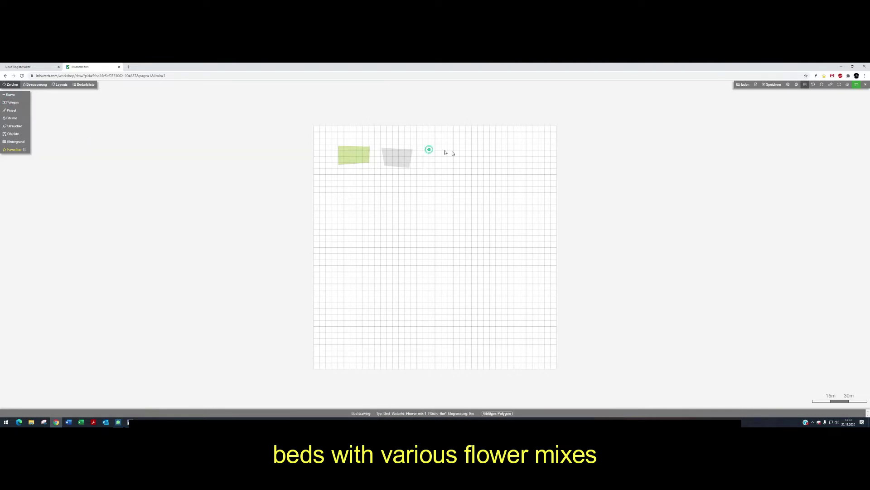
pyautogui.click(469, 150)
pyautogui.click(466, 173)
pyautogui.doubleClick(431, 169)
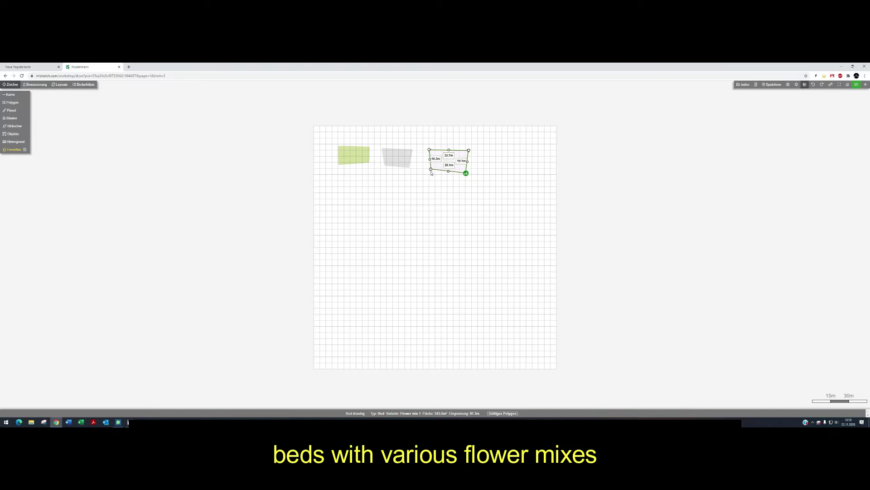
pyautogui.click(432, 173)
pyautogui.scroll(10, 443, 170)
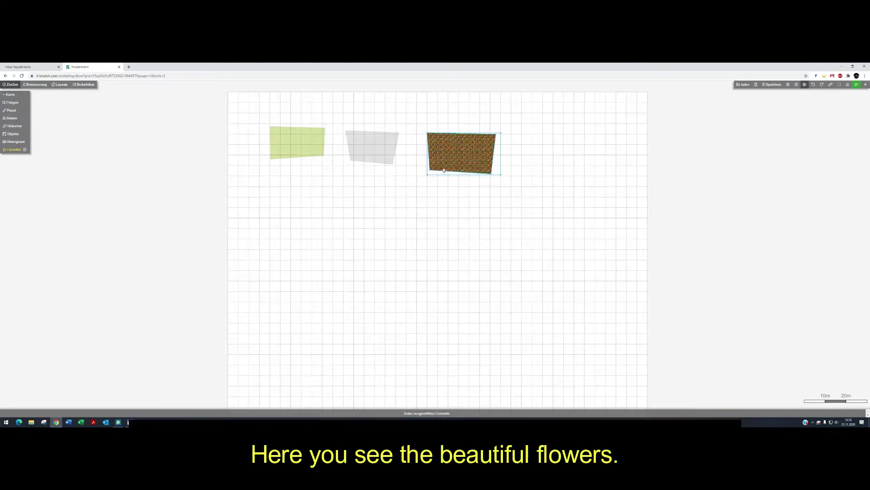
pyautogui.moveTo(470, 121); pyautogui.dragTo(451, 214)
pyautogui.scroll(8, 450, 213)
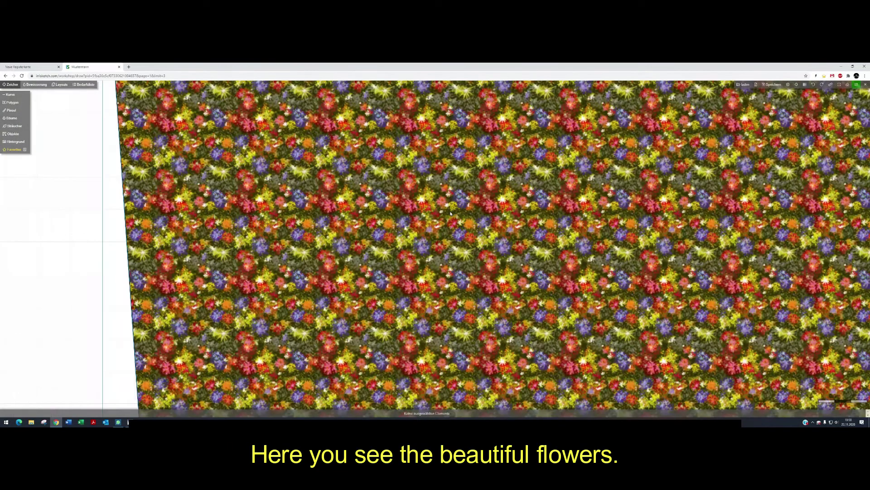
pyautogui.scroll(-10, 451, 213)
# Draw a four-cornered Mulch bedding polygon about 24 m wide beside the flower bed
pyautogui.click(11, 102)
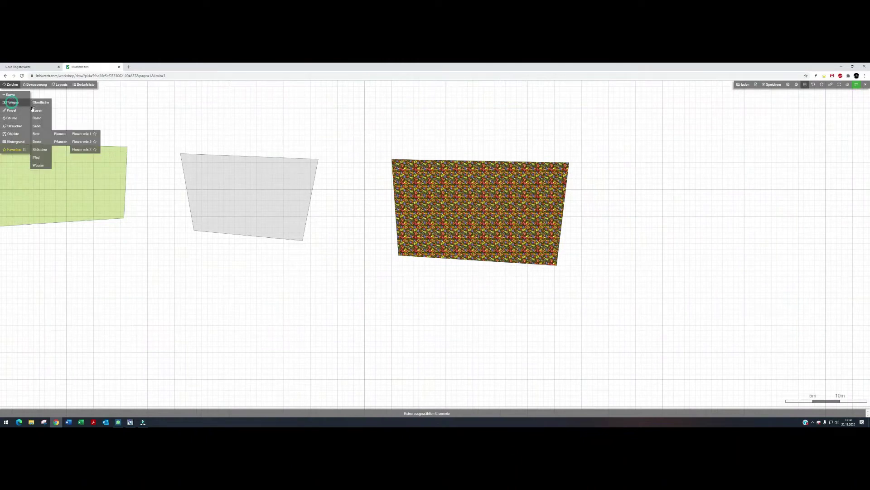
pyautogui.click(58, 142)
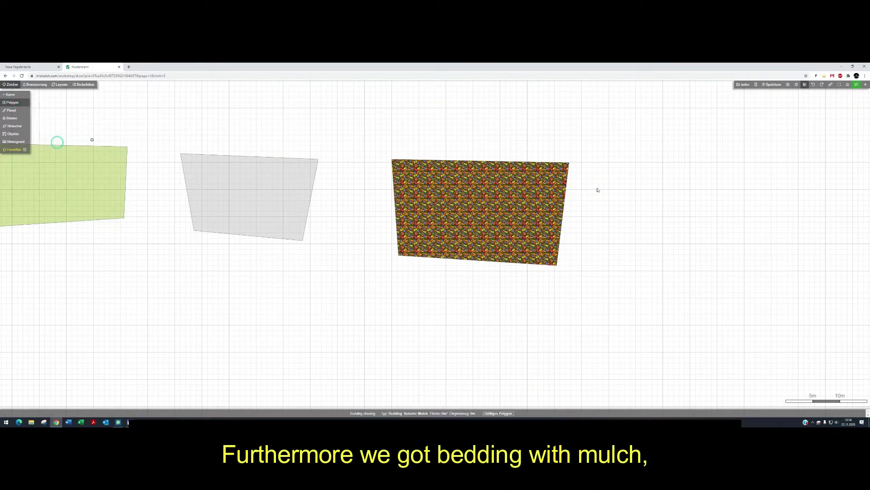
pyautogui.click(603, 157)
pyautogui.click(734, 159)
pyautogui.click(709, 218)
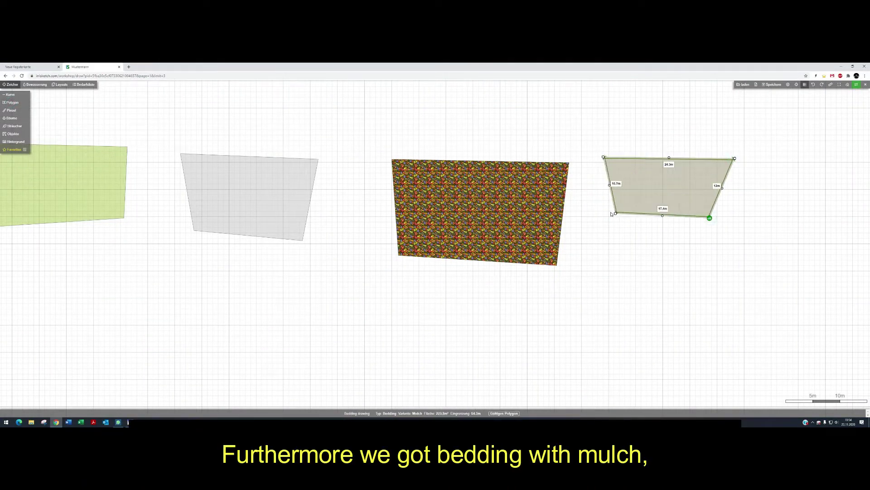
pyautogui.doubleClick(612, 213)
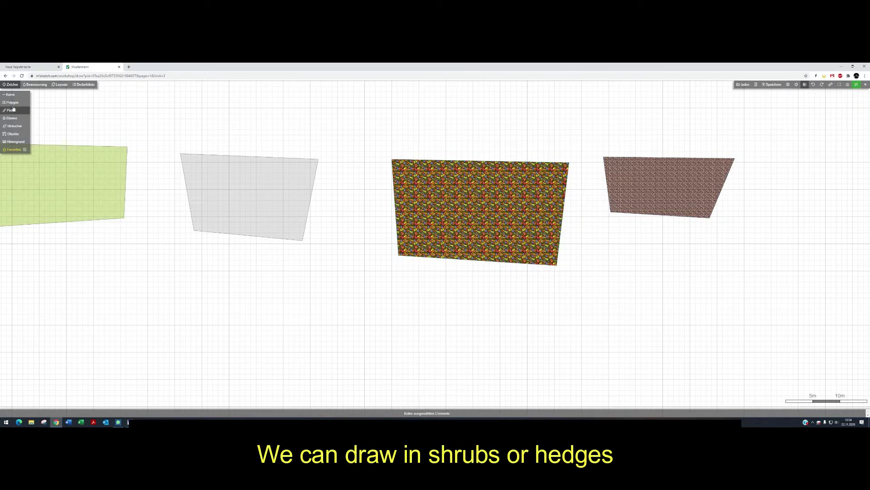
# Draw a four-cornered shrub polygon about 11 m wide beside the mulch area and inspect its texture
pyautogui.click(61, 148)
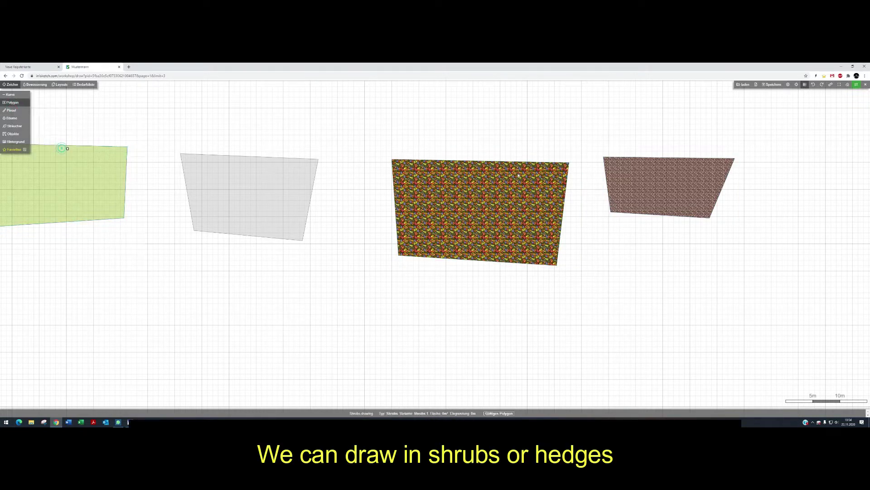
pyautogui.click(765, 161)
pyautogui.click(824, 161)
pyautogui.click(802, 206)
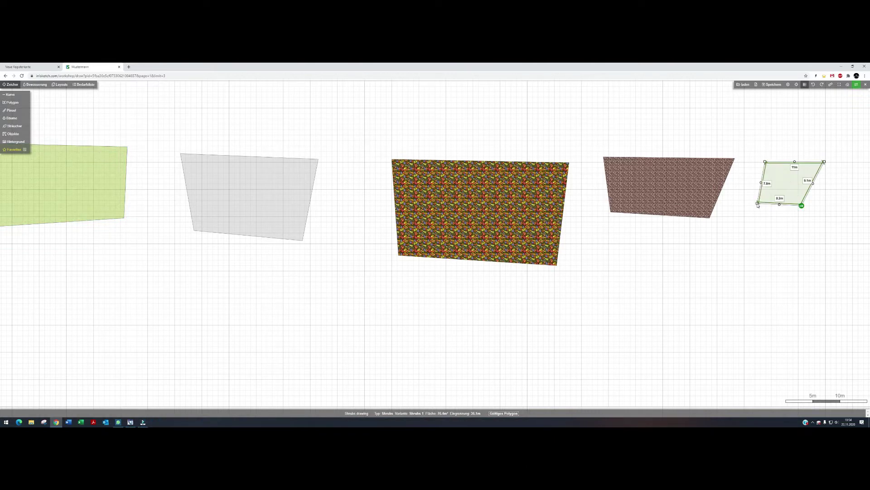
pyautogui.doubleClick(758, 204)
pyautogui.scroll(10, 773, 192)
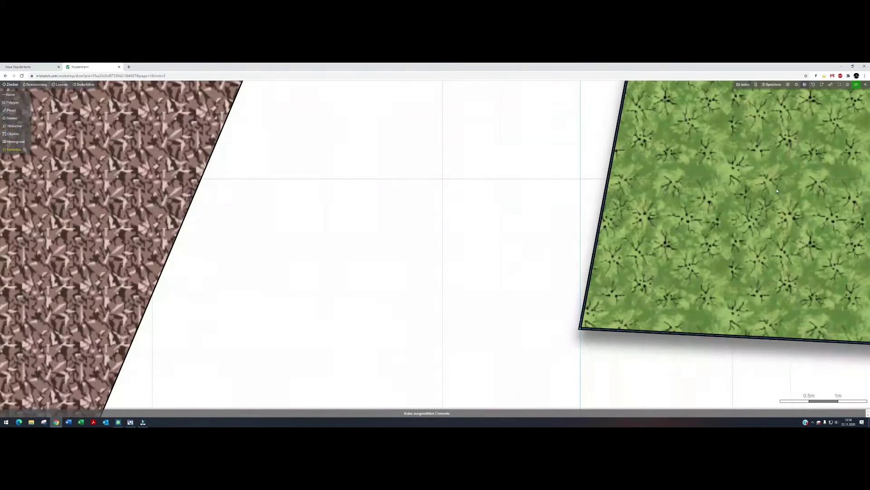
pyautogui.scroll(-10, 777, 191)
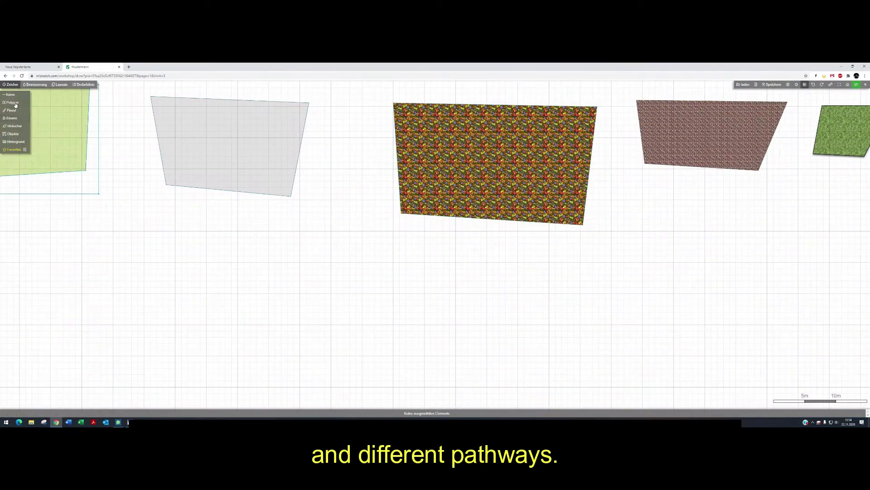
# Draw a rectangular path polygon about 18 m wide in the Honeycomb Red Light pattern below the concrete area
pyautogui.moveTo(15, 104)
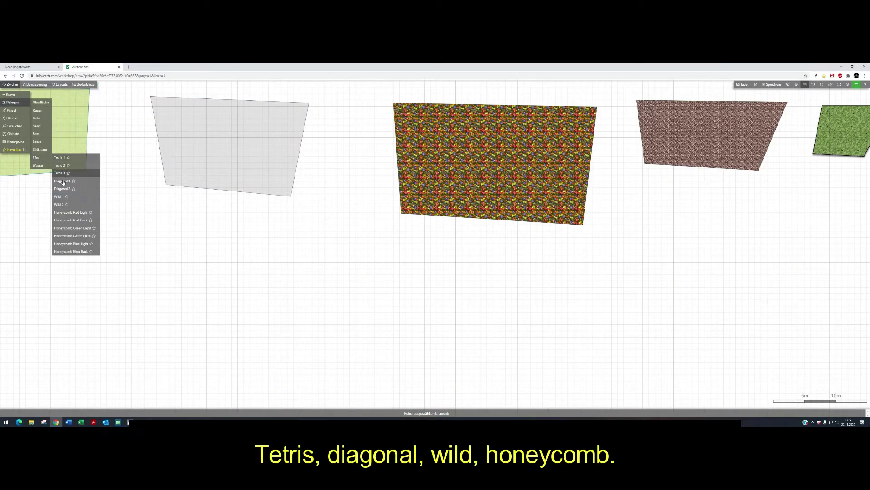
pyautogui.click(70, 214)
pyautogui.click(189, 229)
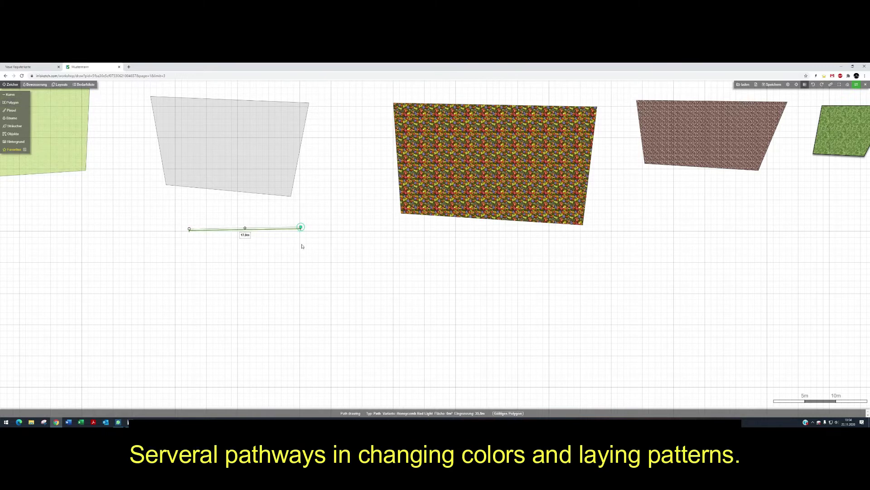
pyautogui.click(299, 303)
pyautogui.doubleClick(185, 302)
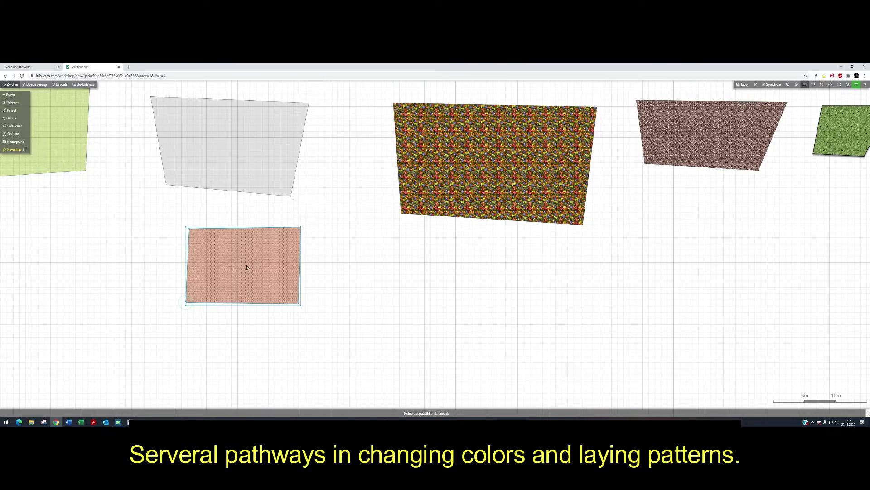
pyautogui.scroll(5, 247, 267)
pyautogui.scroll(-8, 247, 267)
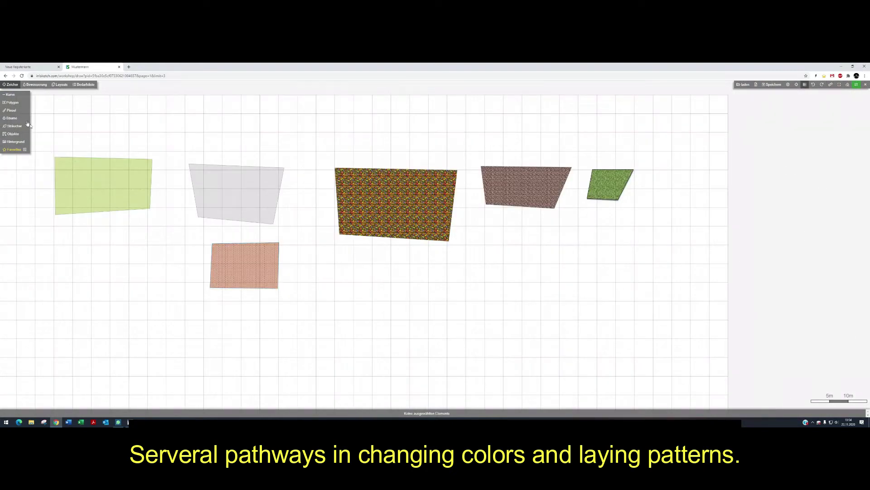
# Draw a large four-cornered Swimming pool water polygon below the lawn, next to the honeycomb path, and inspect its texture
pyautogui.click(11, 102)
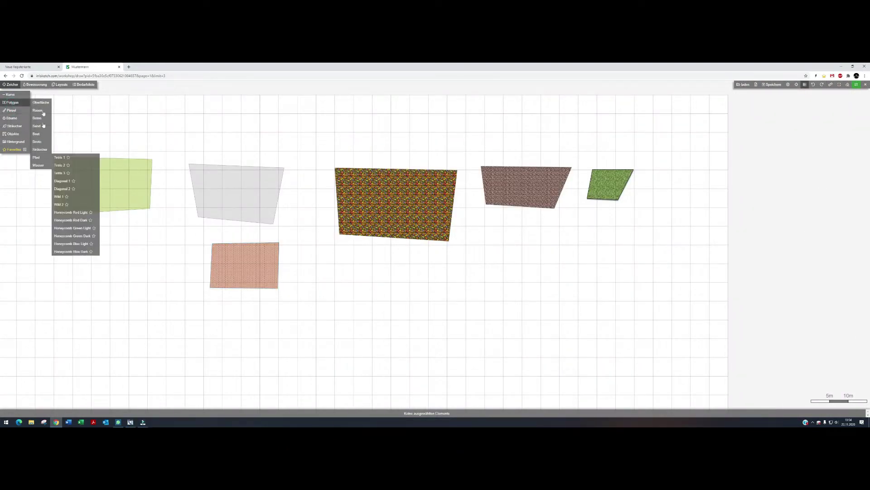
pyautogui.moveTo(38, 165)
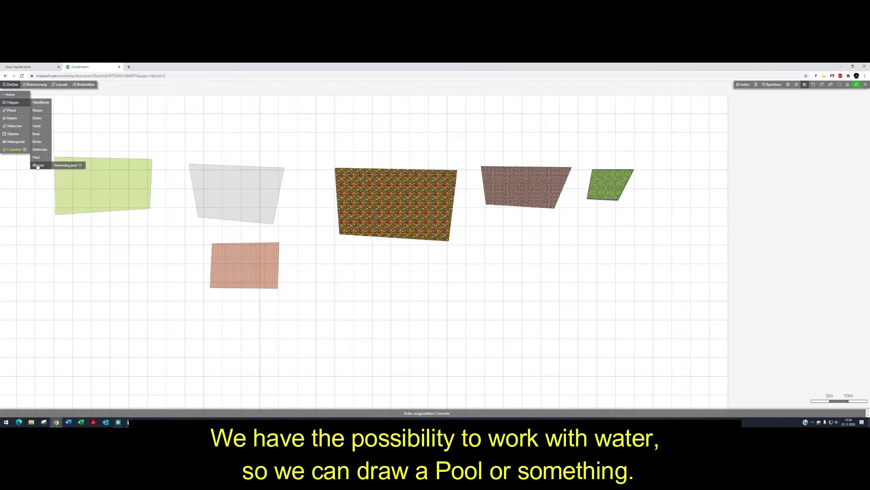
pyautogui.click(66, 165)
pyautogui.click(53, 250)
pyautogui.click(203, 247)
pyautogui.click(203, 339)
pyautogui.doubleClick(47, 337)
pyautogui.scroll(5, 122, 290)
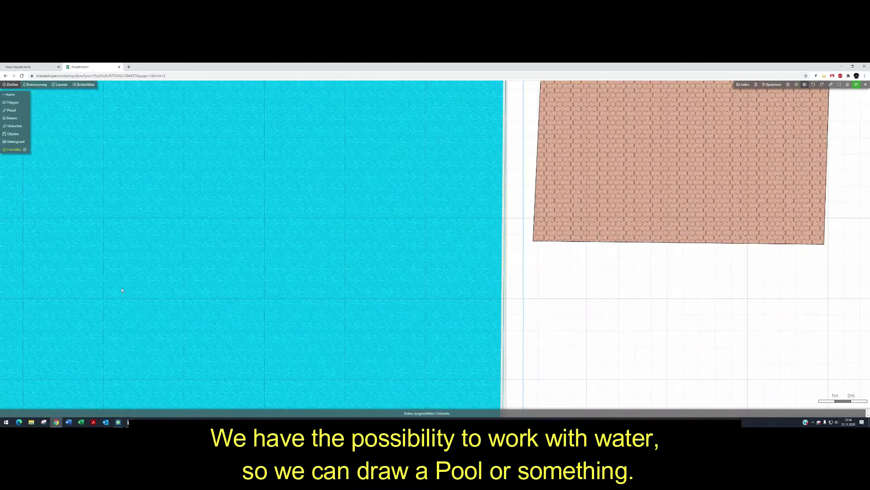
pyautogui.scroll(-5, 122, 290)
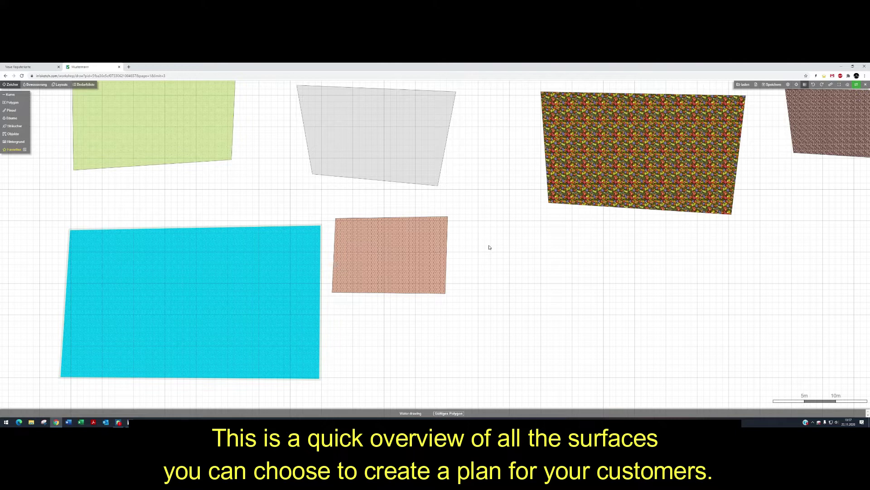
# Clear all drawn surfaces from the page and fit the whole page in the view
pyautogui.click(848, 85)
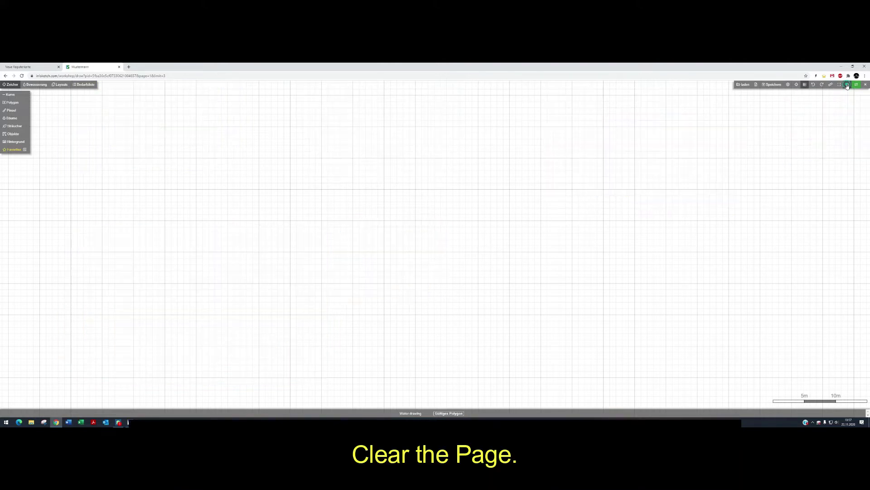
pyautogui.click(839, 86)
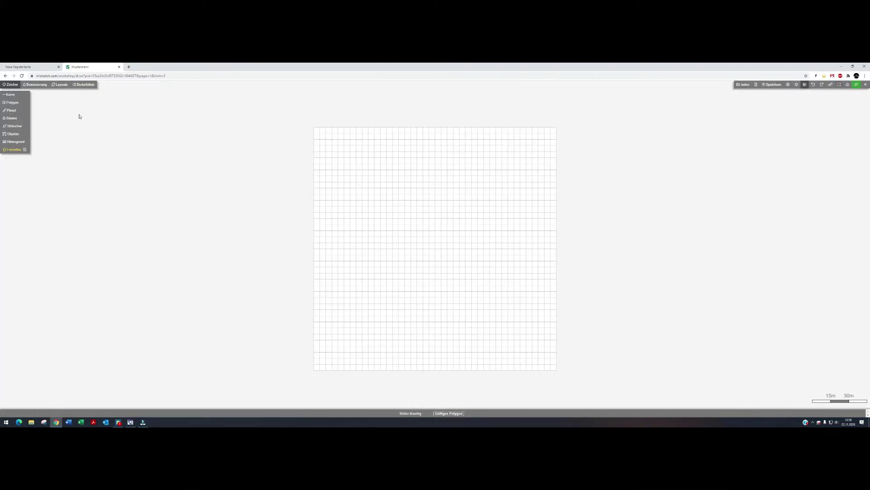
# Start a new Fine cut lawn polygon and turn on snapping to the grid
pyautogui.click(12, 104)
pyautogui.click(39, 111)
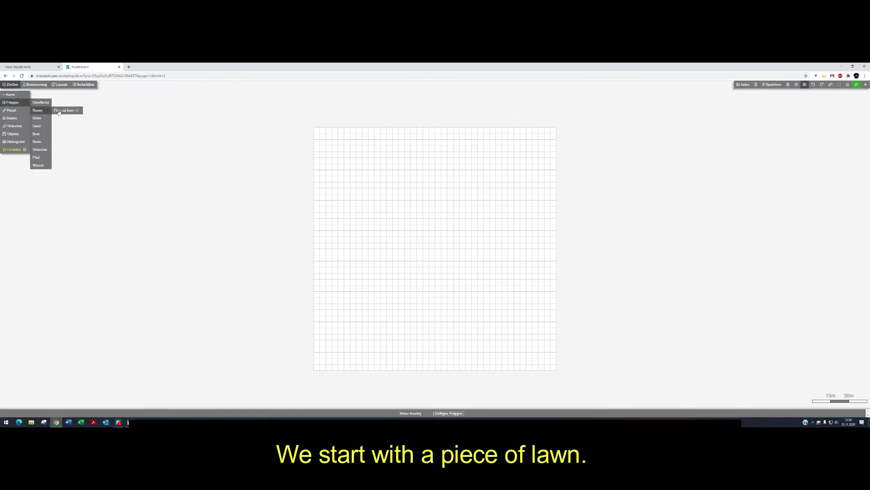
pyautogui.click(59, 112)
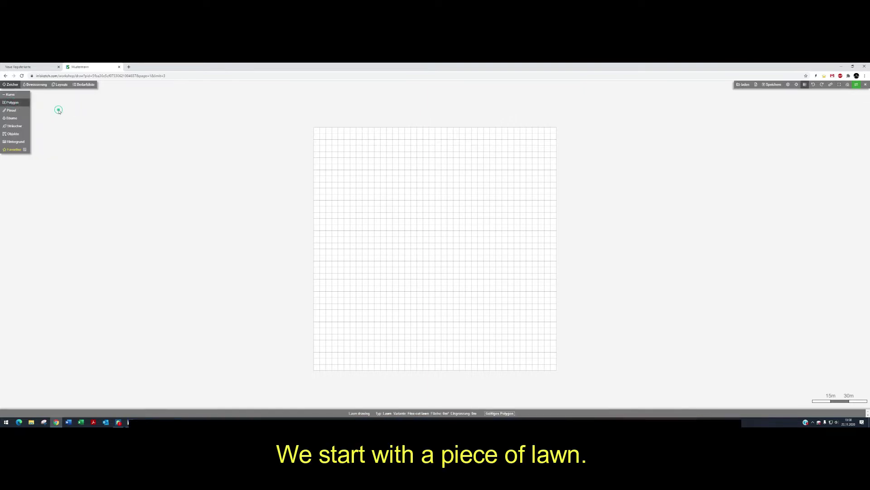
pyautogui.click(797, 84)
pyautogui.click(798, 93)
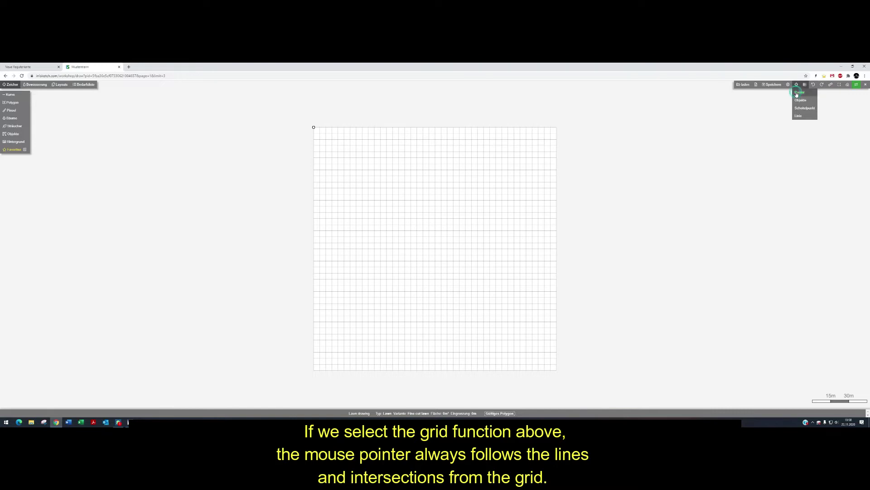
# Draw the four-cornered lawn with a 17 m left side, a 19 m lower edge and an 11 m right side, and close it
pyautogui.scroll(3, 404, 175)
pyautogui.scroll(2, 403, 158)
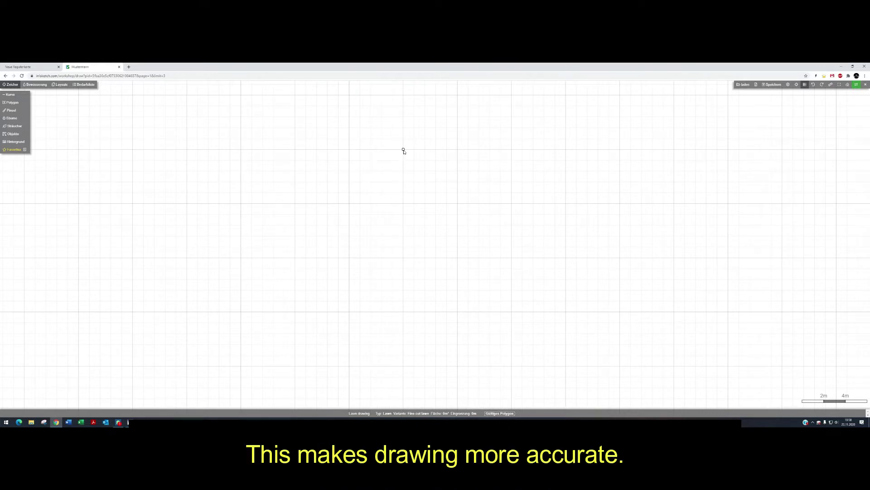
pyautogui.click(404, 150)
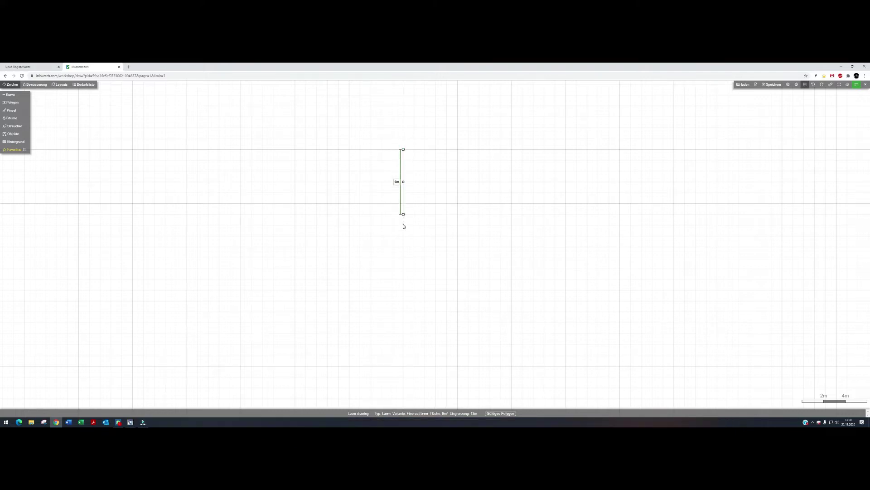
pyautogui.click(404, 334)
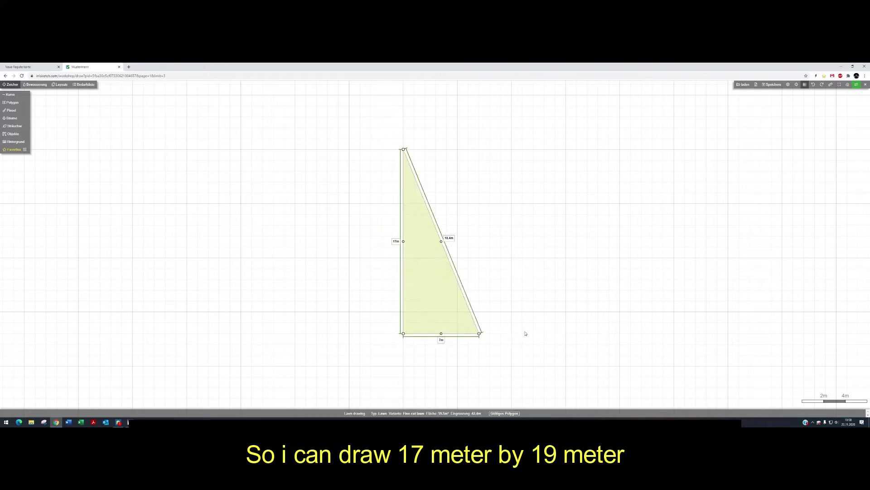
pyautogui.click(611, 334)
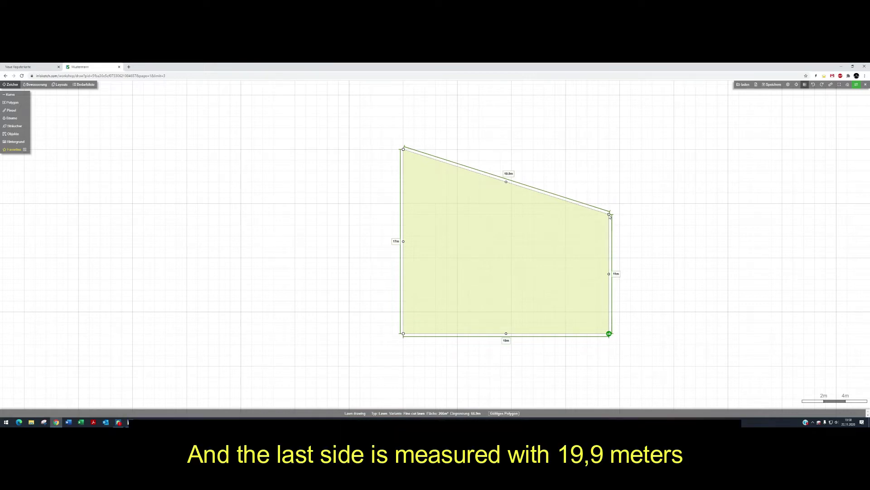
pyautogui.click(610, 214)
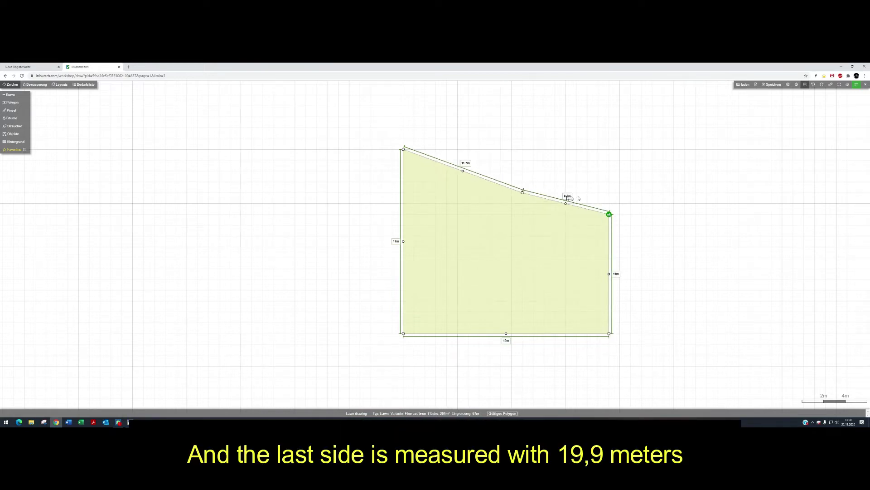
pyautogui.click(609, 215)
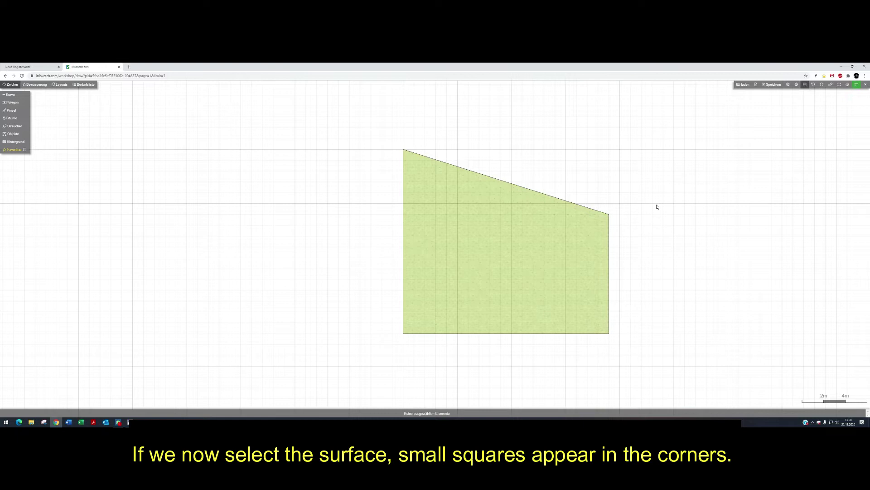
# Select the lawn and move its upper-left corner straight up, enlarging the area to about 313.5 m²
pyautogui.click(546, 224)
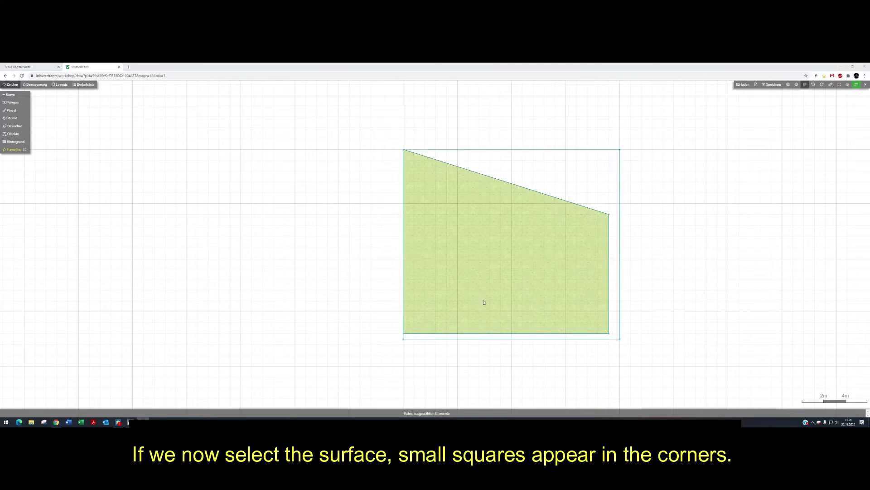
pyautogui.click(502, 253)
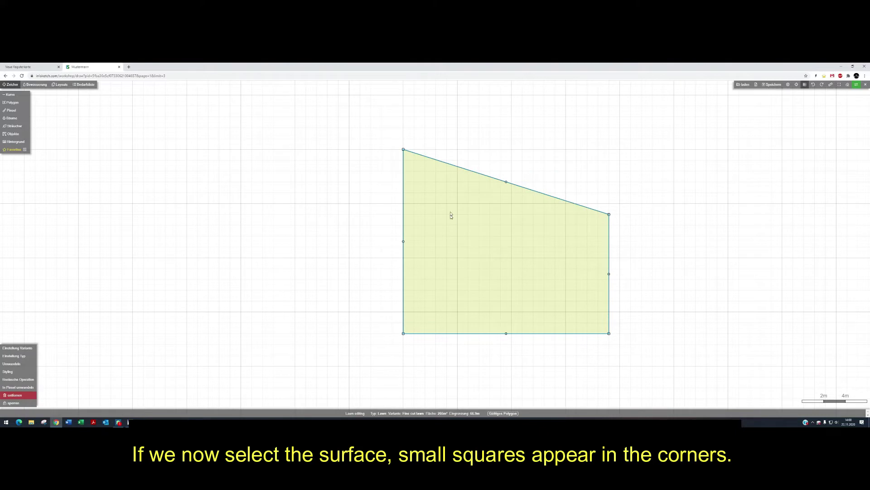
pyautogui.scroll(5, 414, 169)
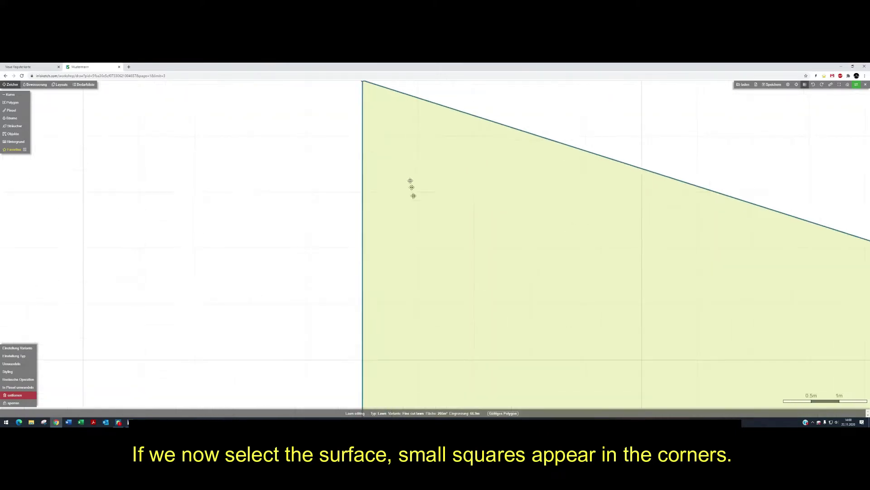
pyautogui.scroll(4, 397, 213)
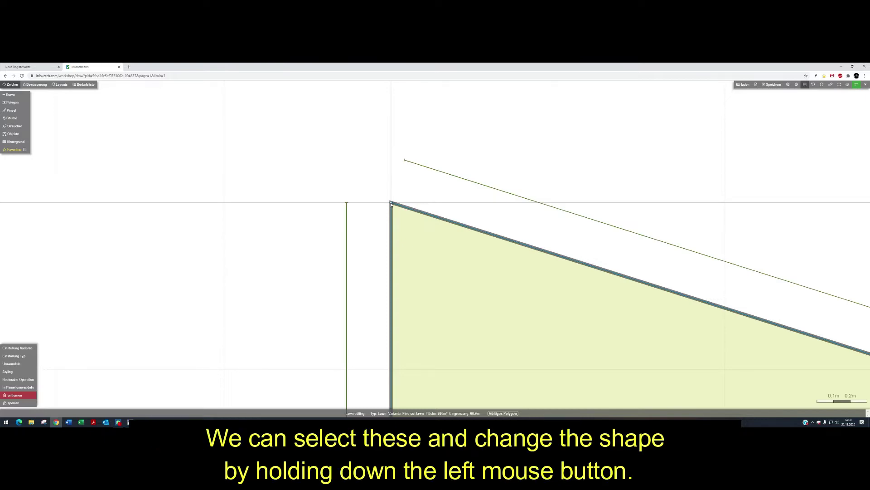
pyautogui.scroll(-6, 393, 204)
pyautogui.moveTo(392, 203)
pyautogui.mouseDown()
pyautogui.moveTo(430, 259)
pyautogui.moveTo(463, 274)
pyautogui.moveTo(403, 229)
pyautogui.moveTo(321, 213)
pyautogui.moveTo(414, 231)
pyautogui.moveTo(381, 266)
pyautogui.moveTo(383, 222)
pyautogui.moveTo(429, 217)
pyautogui.moveTo(429, 196)
pyautogui.moveTo(371, 201)
pyautogui.moveTo(406, 203)
pyautogui.mouseUp()
pyautogui.scroll(-3, 413, 234)
pyautogui.scroll(-1, 413, 234)
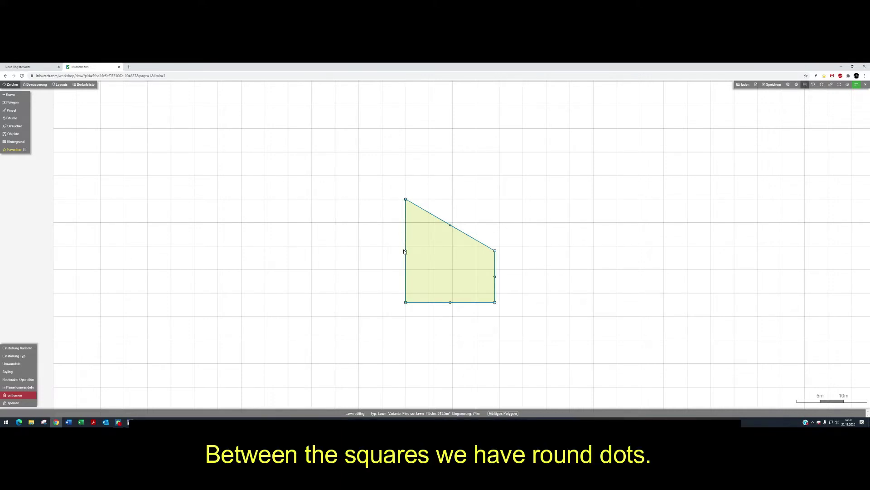
# Bow the lawn's left side outward into a curve using its midpoint, and shift the whole lawn slightly upward
pyautogui.scroll(6, 406, 252)
pyautogui.scroll(-3, 432, 234)
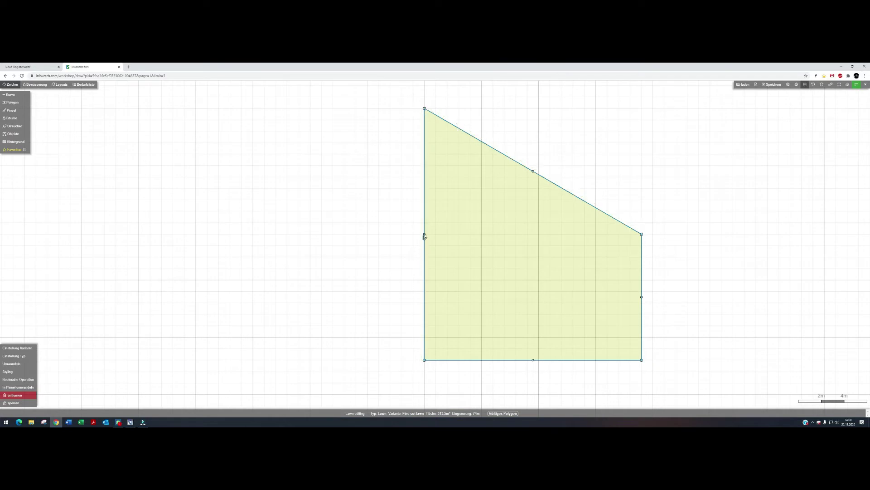
pyautogui.moveTo(425, 235); pyautogui.dragTo(358, 227)
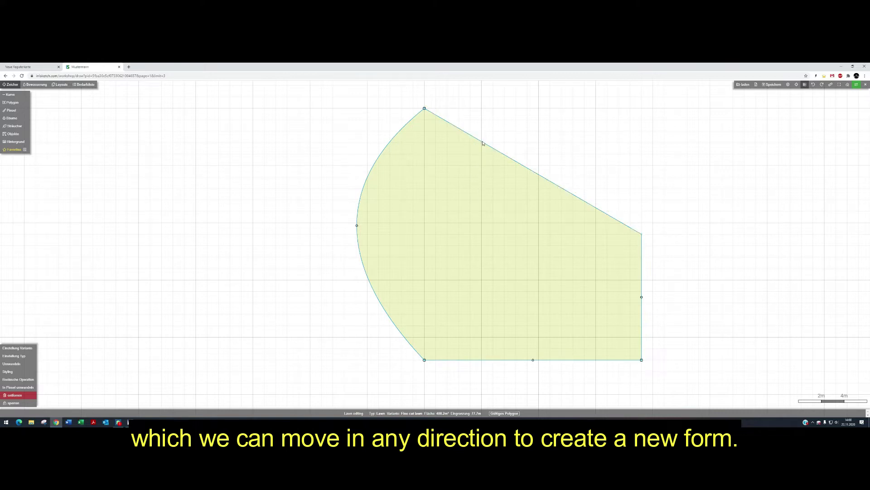
pyautogui.moveTo(482, 143); pyautogui.dragTo(485, 134)
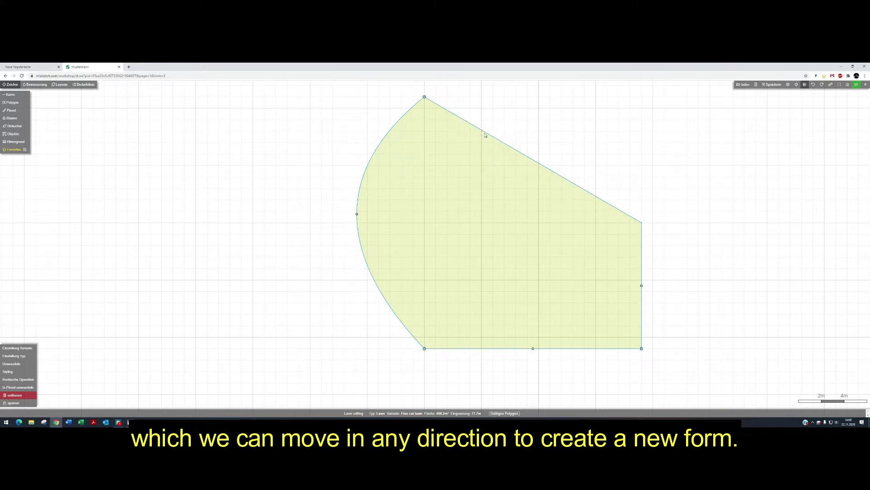
# Add a corner to the lawn's sloping upper edge and move it inward, forming a 14 m horizontal edge and a slanted edge about 12 m long
pyautogui.scroll(5, 482, 130)
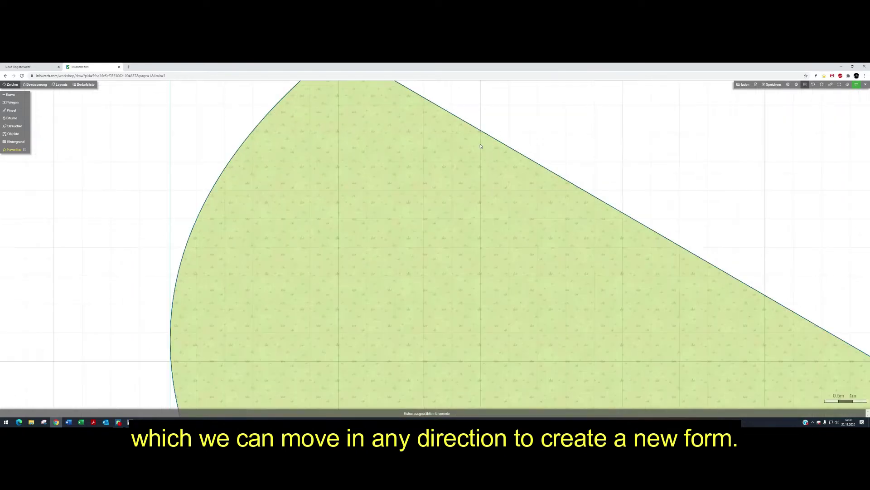
pyautogui.click(479, 136)
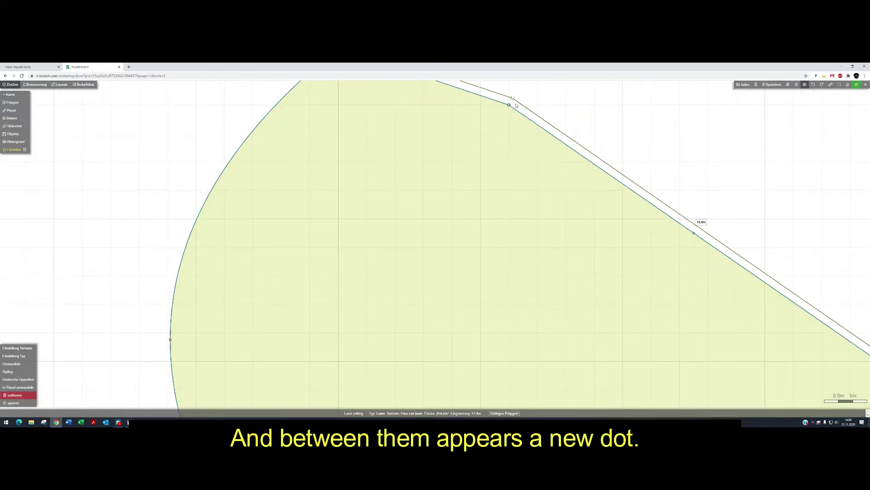
pyautogui.scroll(-8, 517, 104)
pyautogui.moveTo(515, 103); pyautogui.dragTo(510, 146)
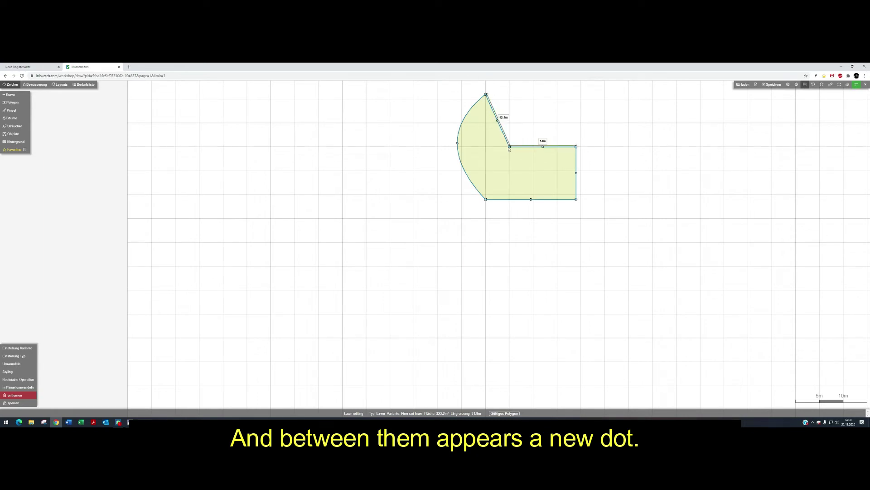
# Bend the lawn's remaining straight edges into curves using their midpoints, forming a kidney-like outline
pyautogui.moveTo(497, 121); pyautogui.dragTo(518, 116)
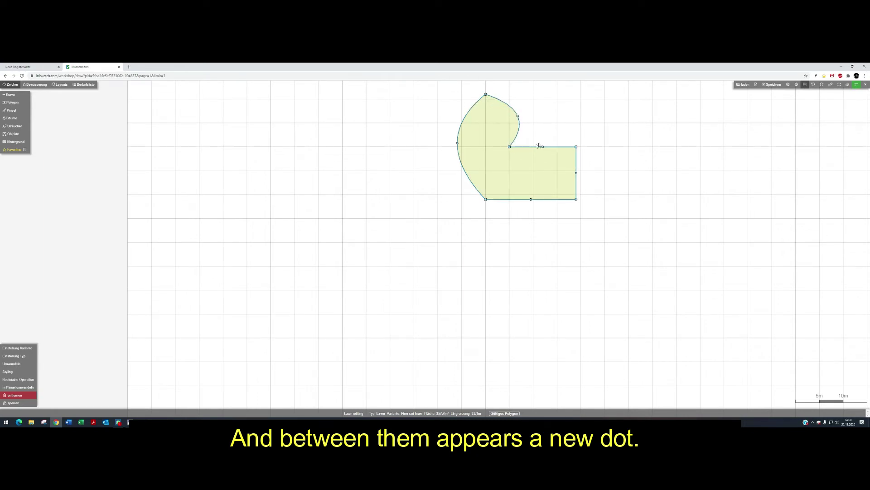
pyautogui.moveTo(543, 146); pyautogui.dragTo(600, 172)
pyautogui.moveTo(531, 199); pyautogui.dragTo(531, 211)
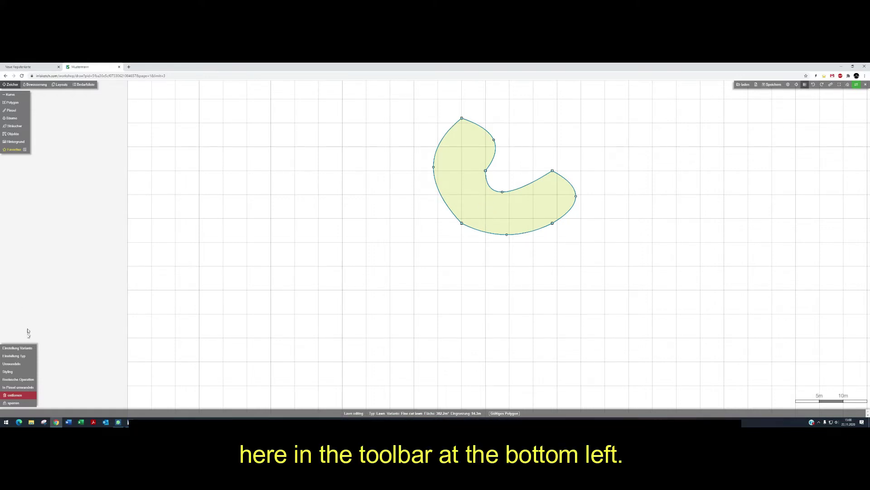
# Change the curved lawn's surface type to Shrubs 1
pyautogui.click(10, 358)
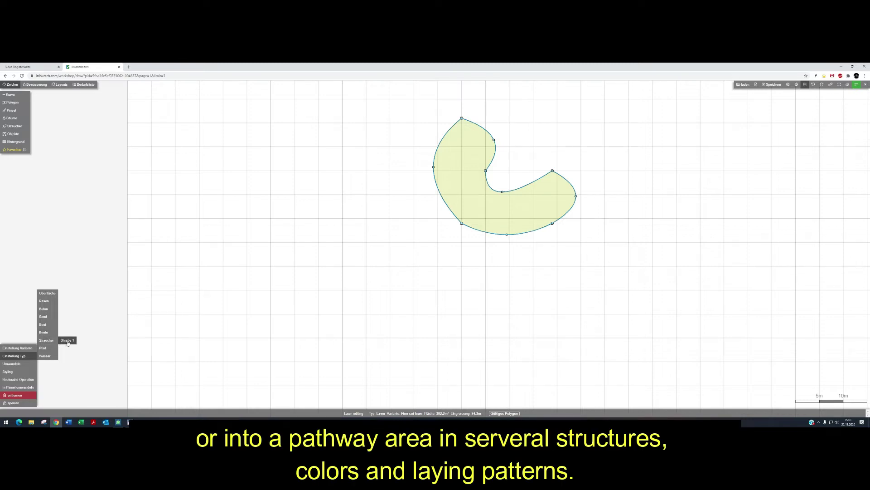
pyautogui.click(67, 340)
pyautogui.click(467, 173)
# Change the curved surface's type to a path with the Wild 1 pattern and inspect its stone texture
pyautogui.click(16, 349)
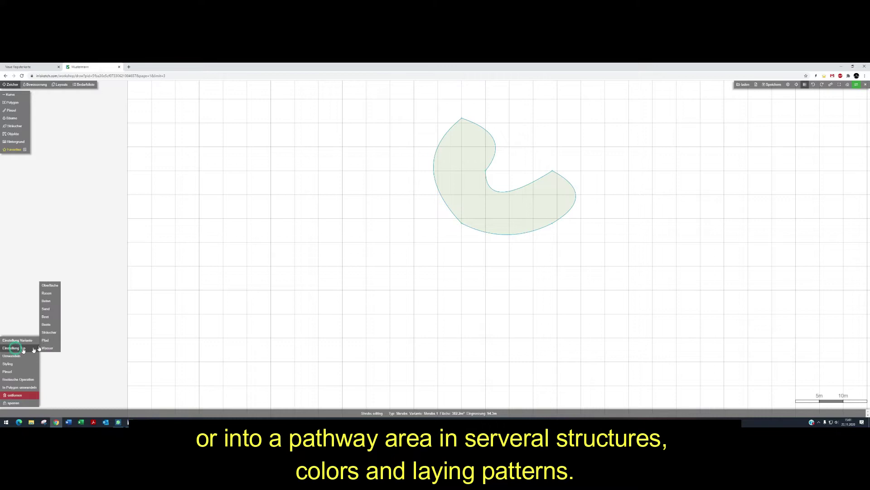
pyautogui.moveTo(45, 340)
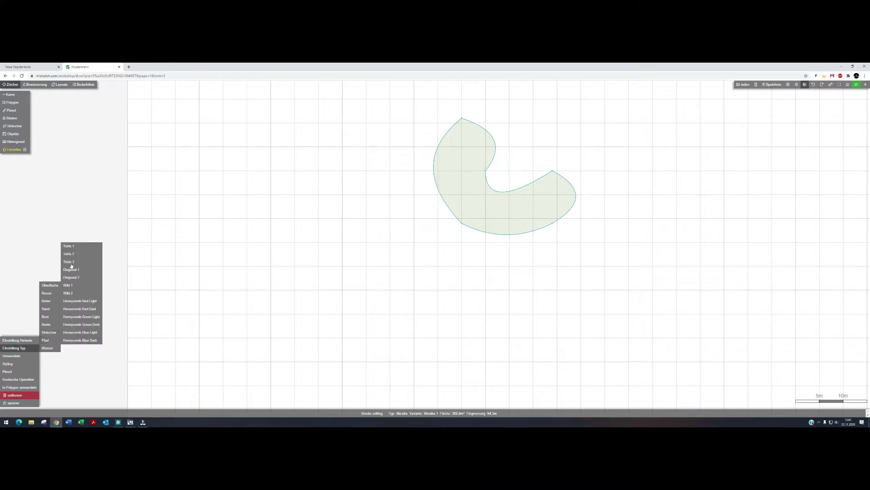
pyautogui.click(67, 285)
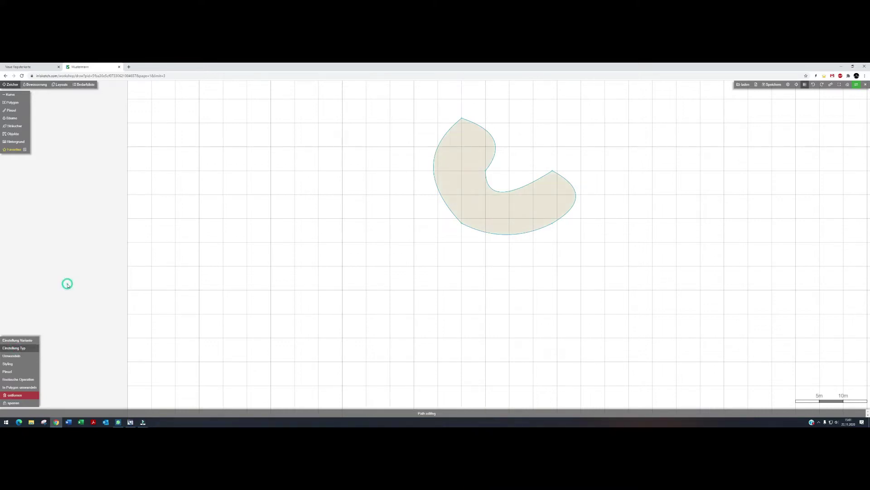
pyautogui.scroll(4, 483, 207)
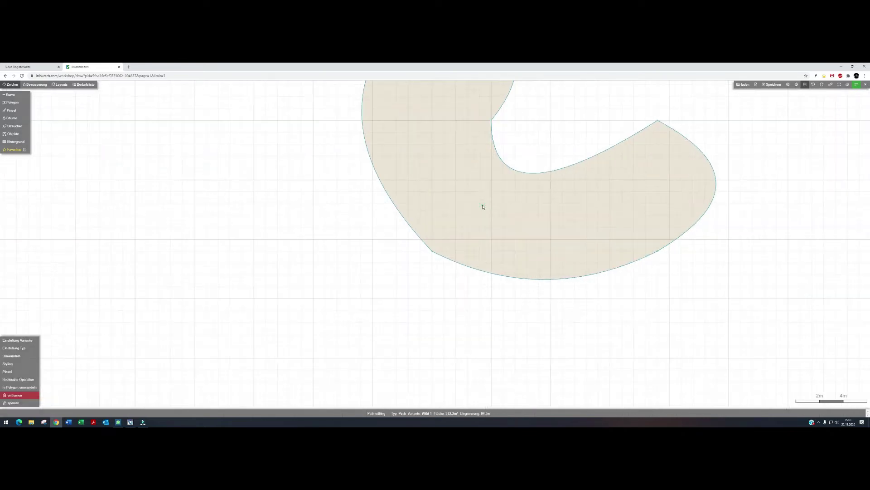
pyautogui.click(544, 130)
pyautogui.scroll(2, 517, 206)
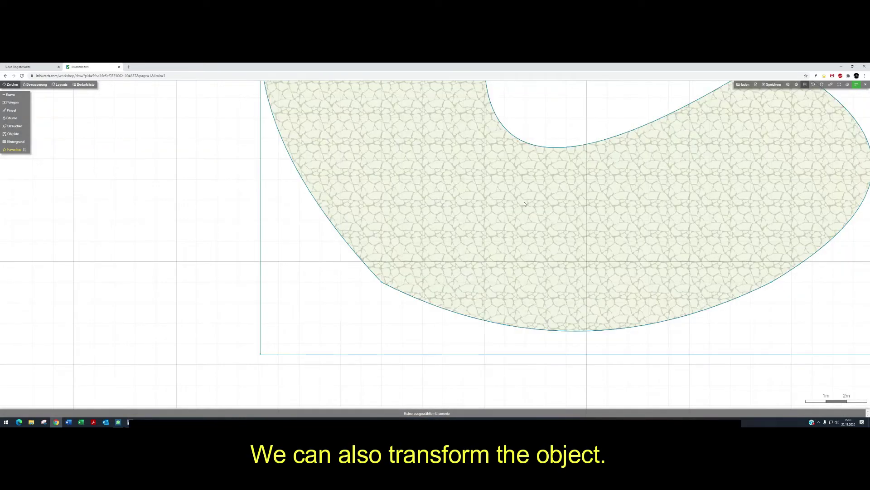
# Scale the curved path to 150 with its proportions constrained
pyautogui.click(486, 241)
pyautogui.scroll(-1, 488, 243)
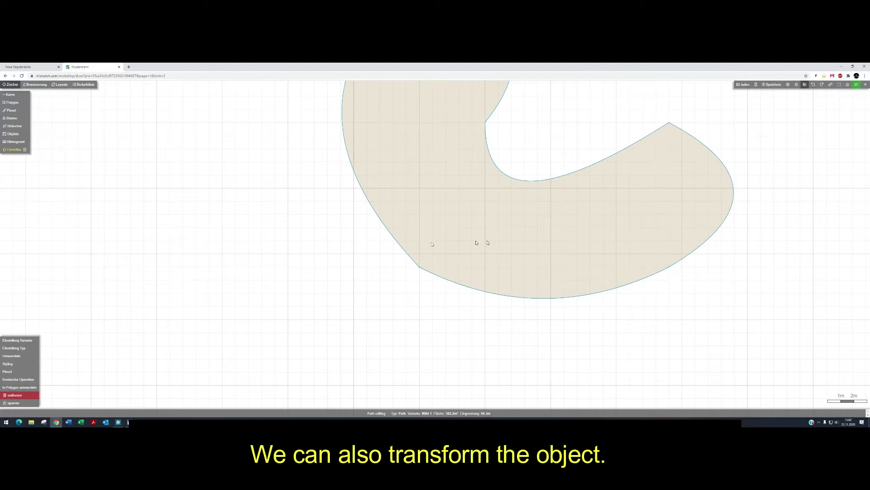
pyautogui.click(9, 357)
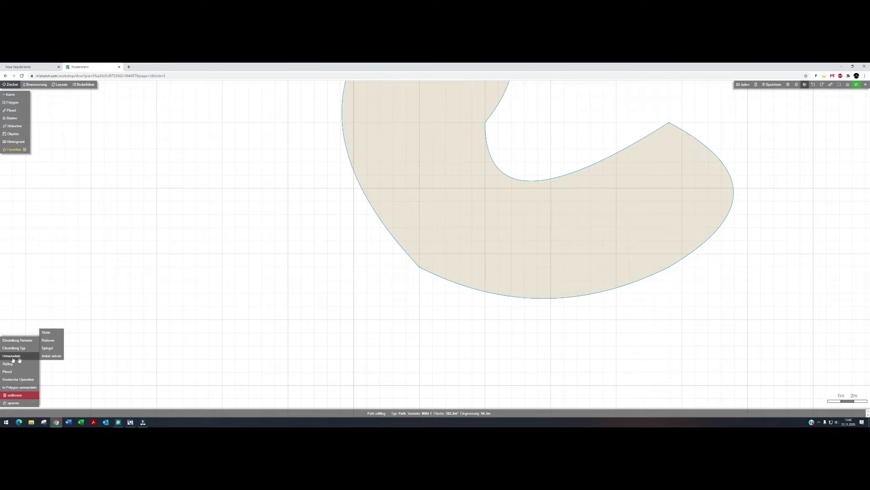
pyautogui.click(45, 333)
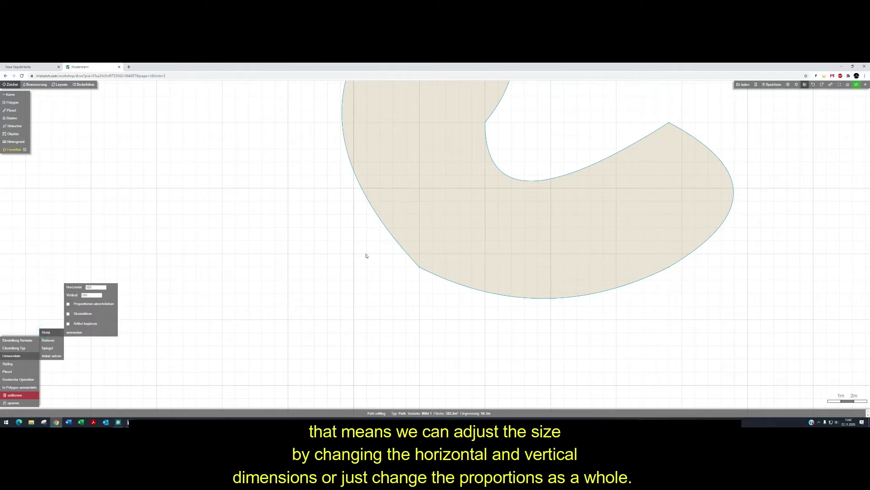
pyautogui.scroll(-3, 463, 230)
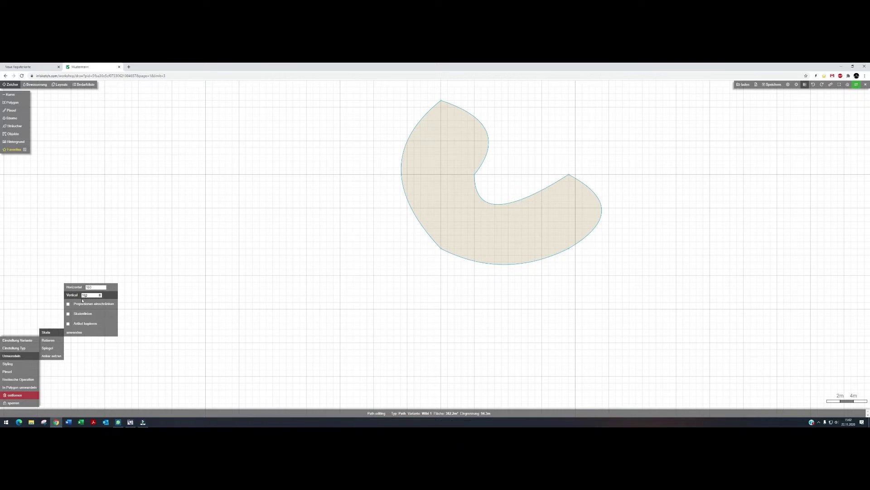
pyautogui.click(68, 304)
pyautogui.click(90, 287)
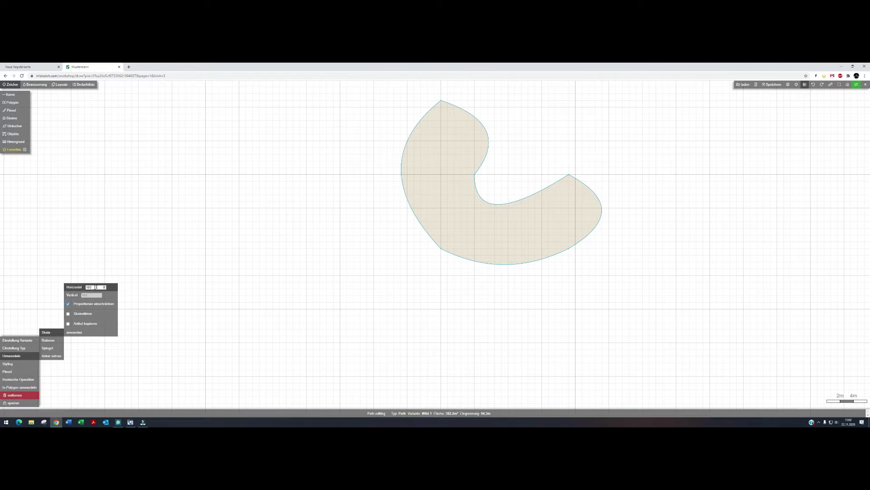
pyautogui.moveTo(95, 287); pyautogui.dragTo(75, 290)
pyautogui.write('15')
pyautogui.click(75, 333)
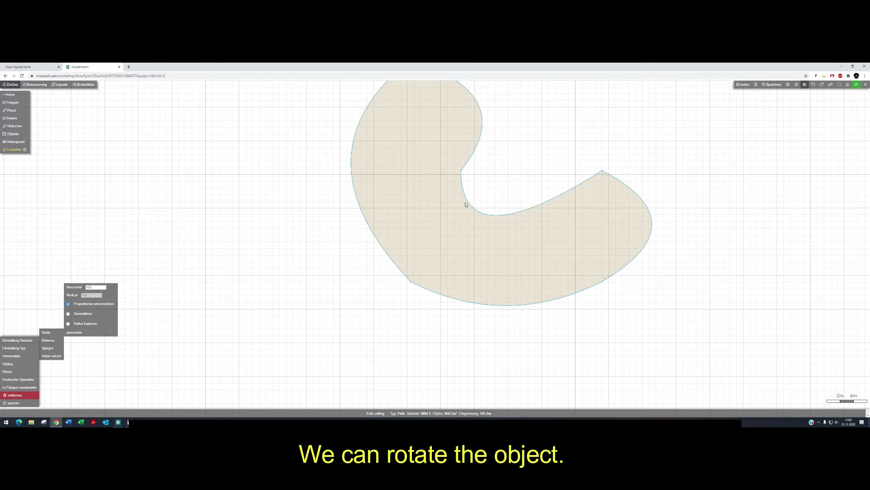
# Rotate the curved path by 90 degrees without copying the item
pyautogui.scroll(-1, 465, 204)
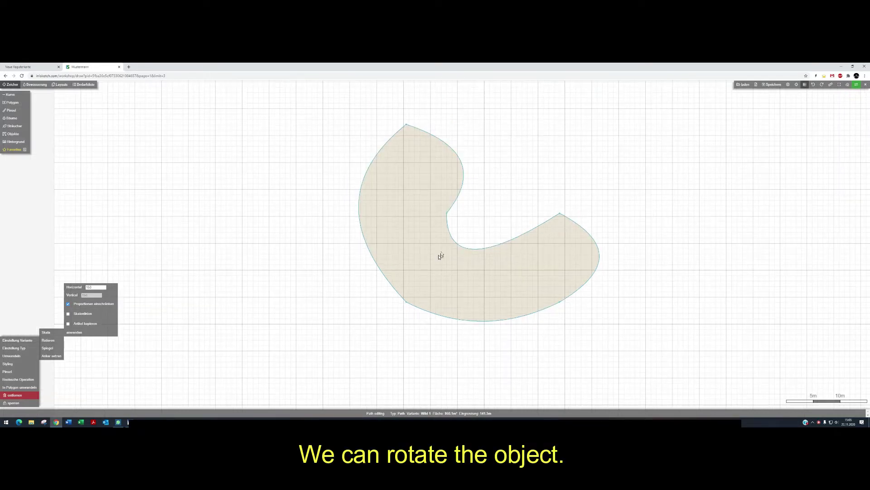
pyautogui.click(49, 341)
pyautogui.click(91, 322)
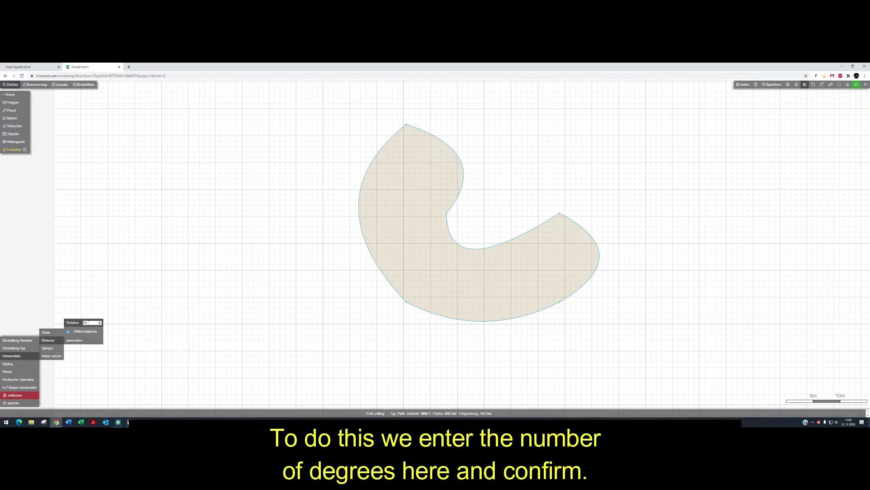
pyautogui.doubleClick(86, 322)
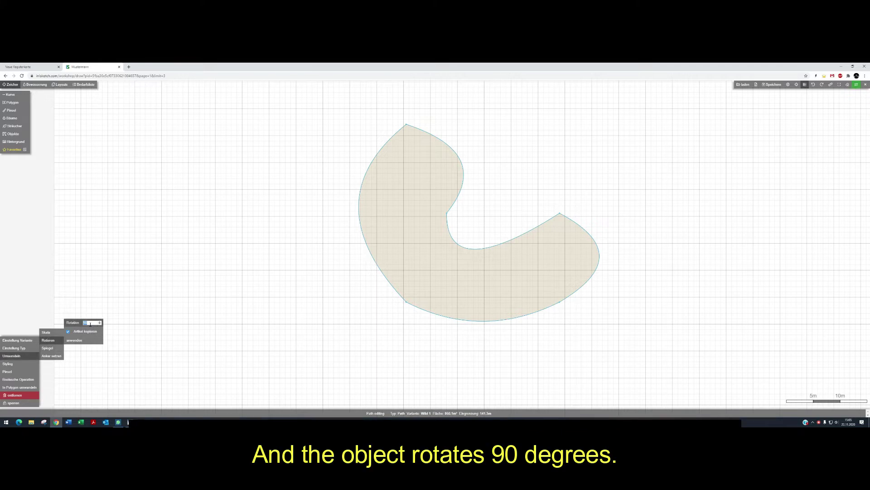
pyautogui.click(78, 330)
pyautogui.click(76, 340)
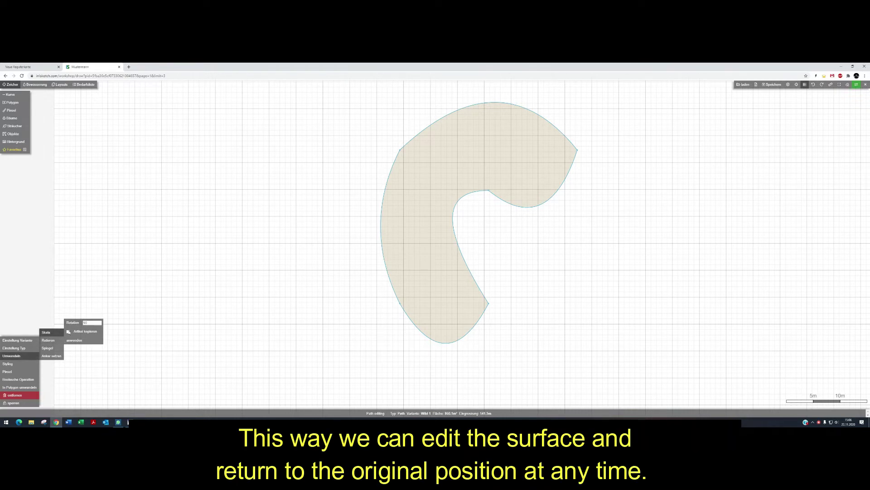
# Rotate the curved path by 90 degrees with item copying enabled, and delete the surplus rotated shape
pyautogui.click(67, 332)
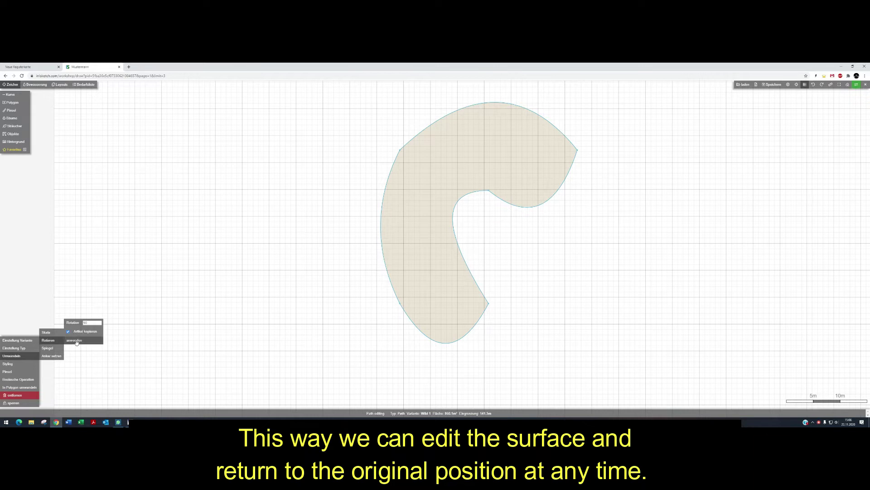
pyautogui.click(75, 341)
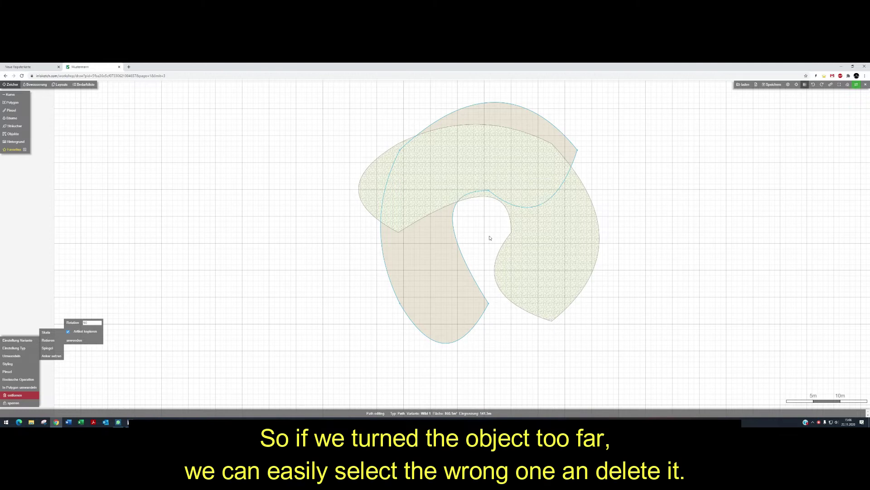
pyautogui.click(445, 248)
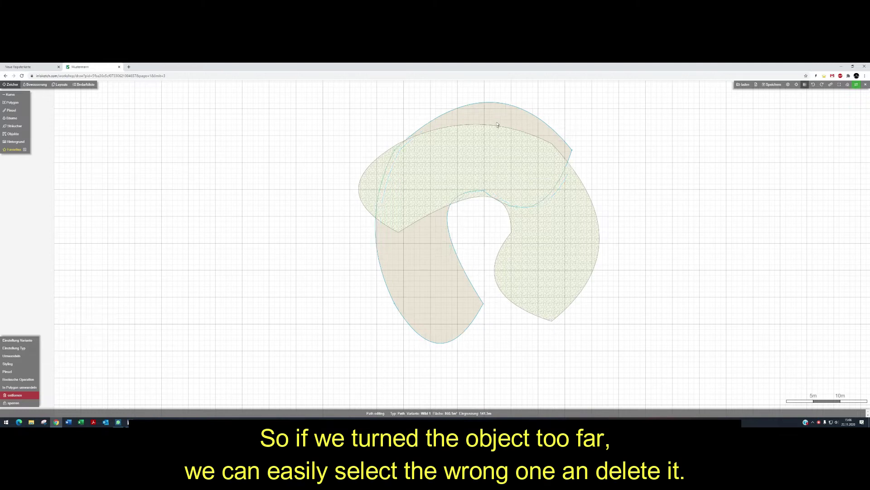
pyautogui.click(564, 242)
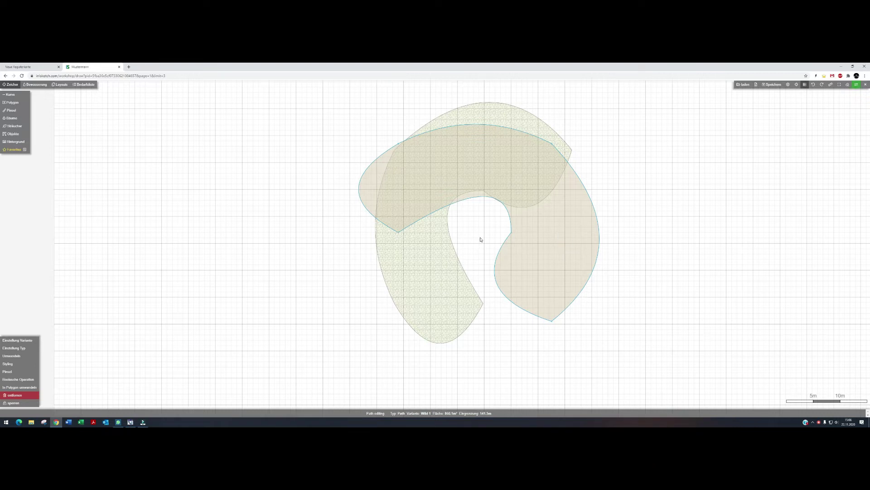
pyautogui.press('Delete')
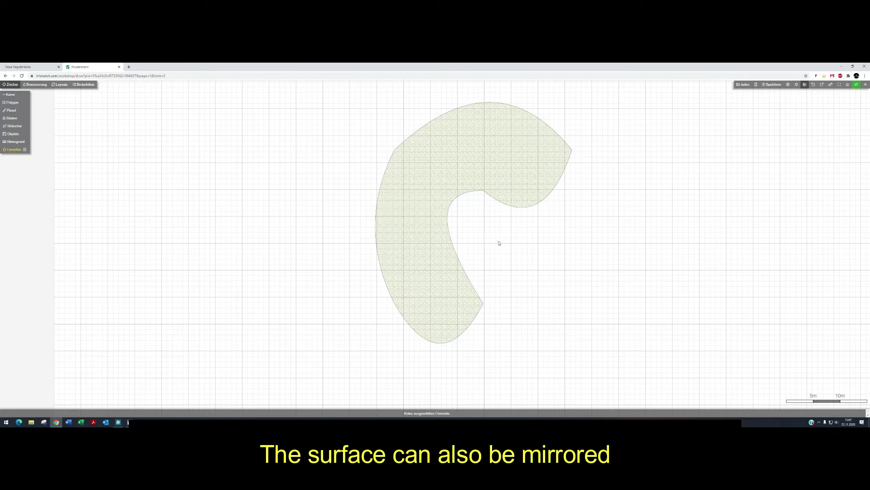
# Mirror the curved path, without copying it, across a diagonal line drawn from its upper right to below its lower end
pyautogui.click(427, 215)
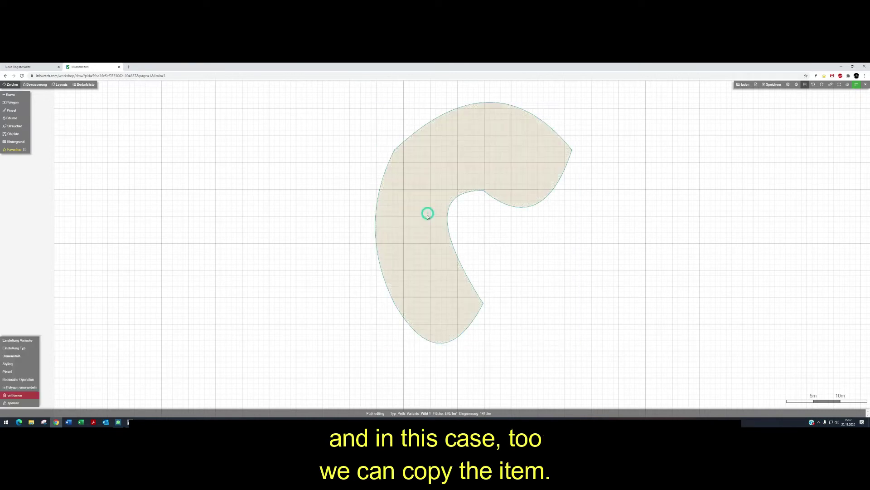
pyautogui.click(12, 356)
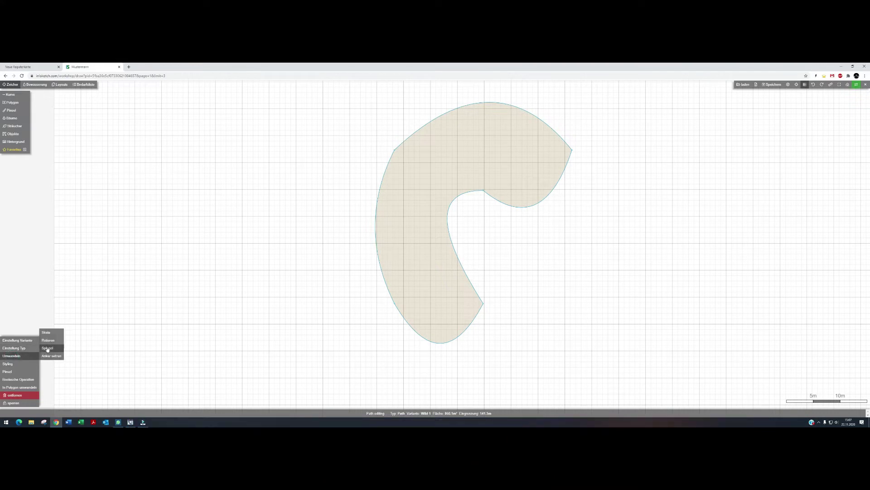
pyautogui.click(47, 349)
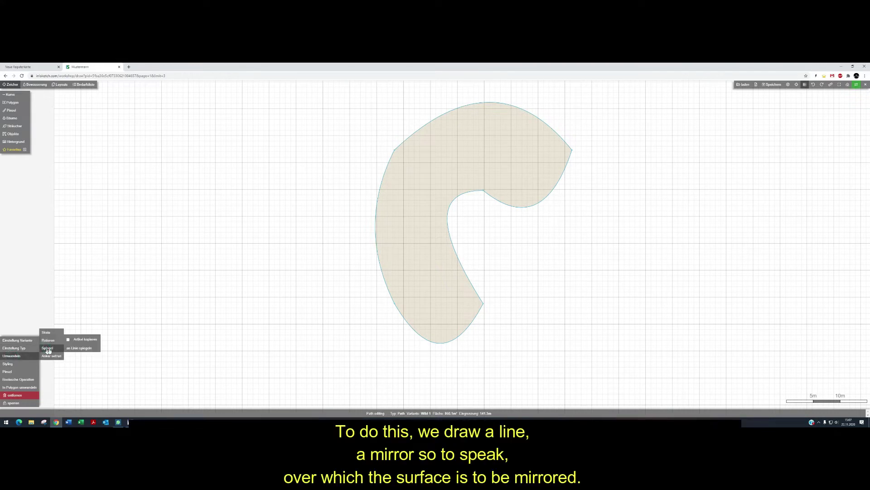
pyautogui.click(78, 348)
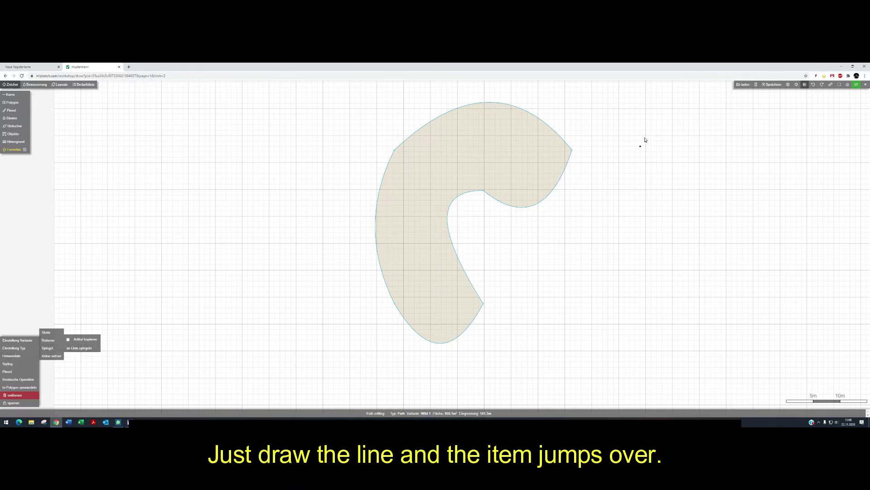
pyautogui.moveTo(646, 135)
pyautogui.mouseDown()
pyautogui.moveTo(462, 365)
pyautogui.moveTo(430, 383)
pyautogui.mouseUp()
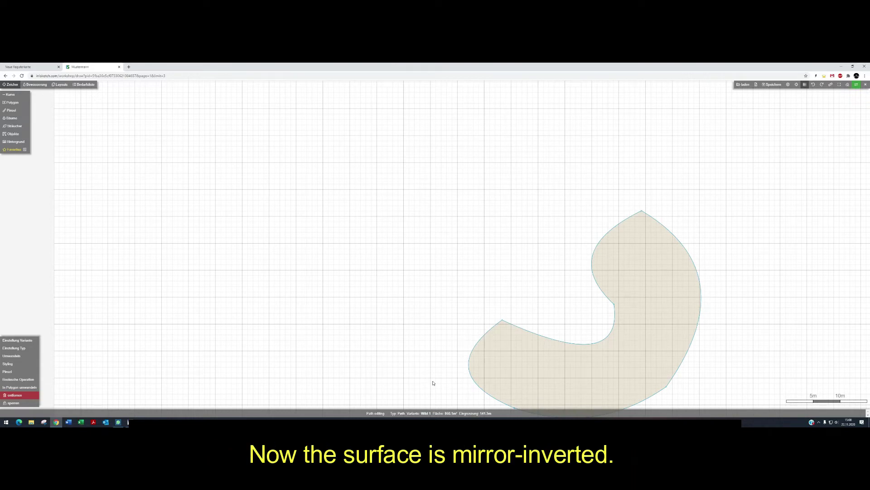
pyautogui.click(433, 383)
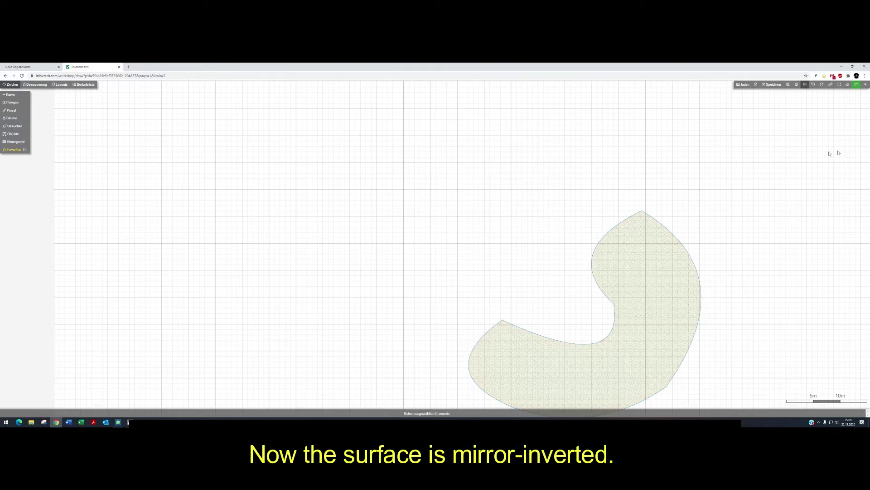
# Examine the line colour, fill colour and line width options in the mirrored path's styling
pyautogui.click(839, 85)
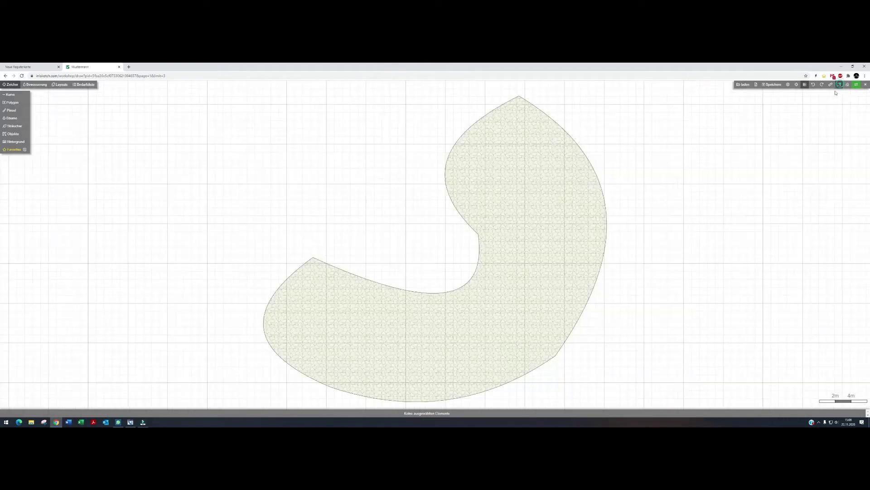
pyautogui.click(357, 325)
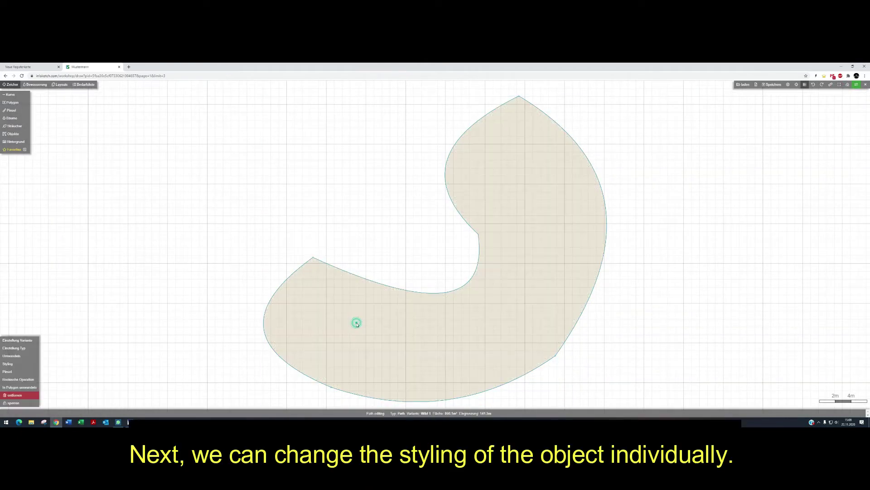
pyautogui.click(9, 364)
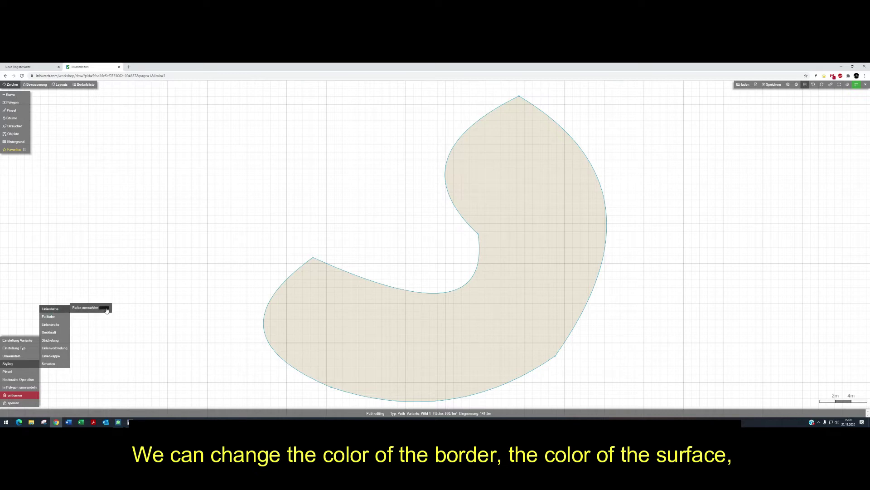
pyautogui.click(52, 317)
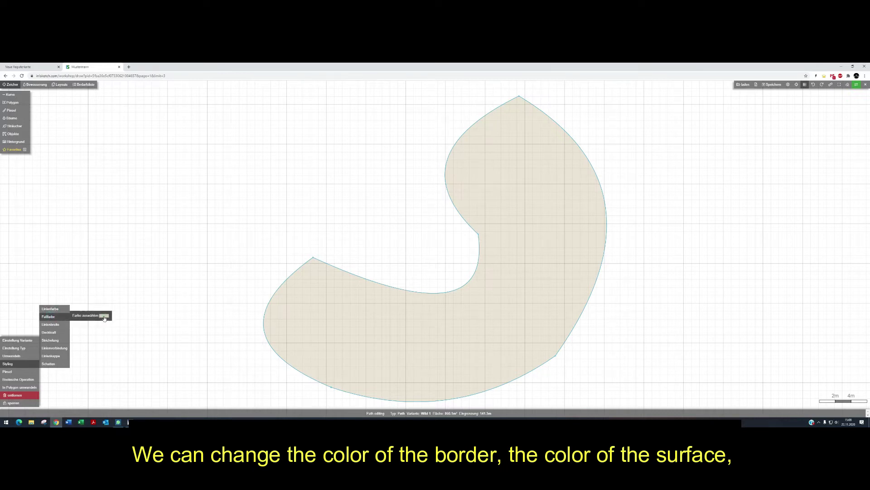
pyautogui.click(104, 315)
pyautogui.click(51, 324)
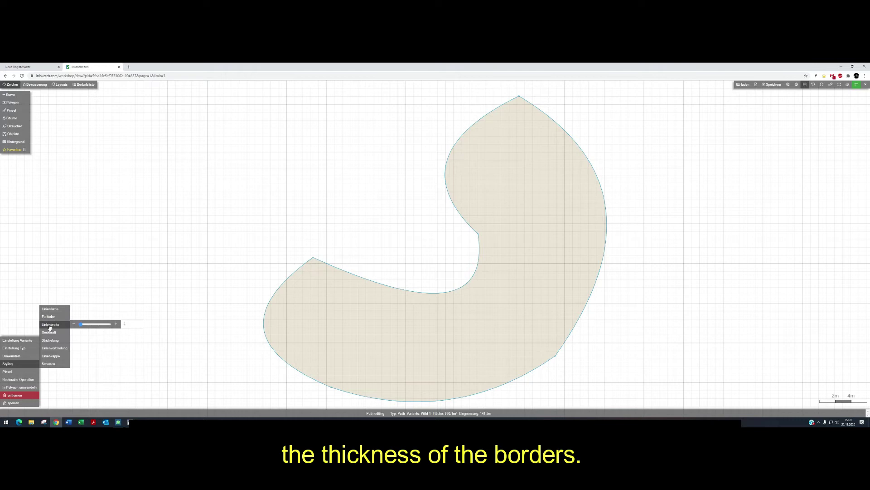
# Raise the opacity of the curved path's styling to its maximum
pyautogui.click(50, 333)
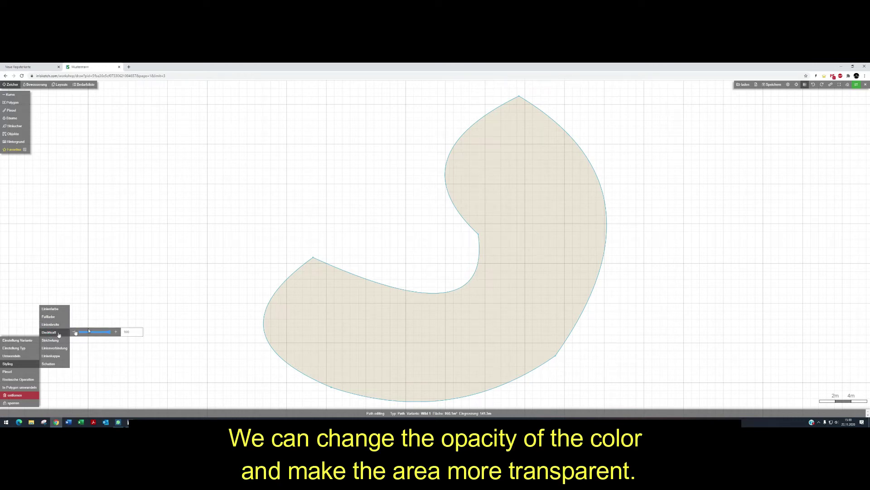
pyautogui.click(109, 331)
pyautogui.moveTo(97, 334)
pyautogui.mouseDown()
pyautogui.moveTo(87, 336)
pyautogui.moveTo(100, 334)
pyautogui.mouseUp()
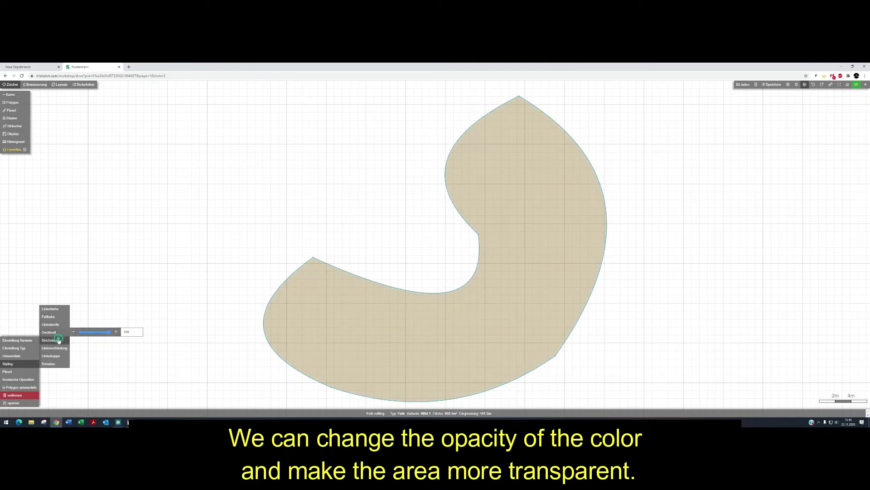
# Set the curved path's line join to Rund and show the available line cap options
pyautogui.moveTo(57, 349)
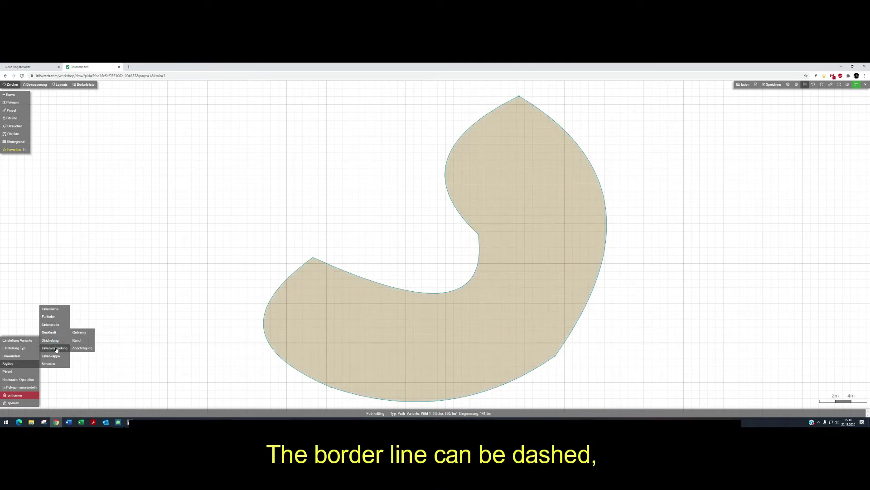
pyautogui.scroll(5, 311, 259)
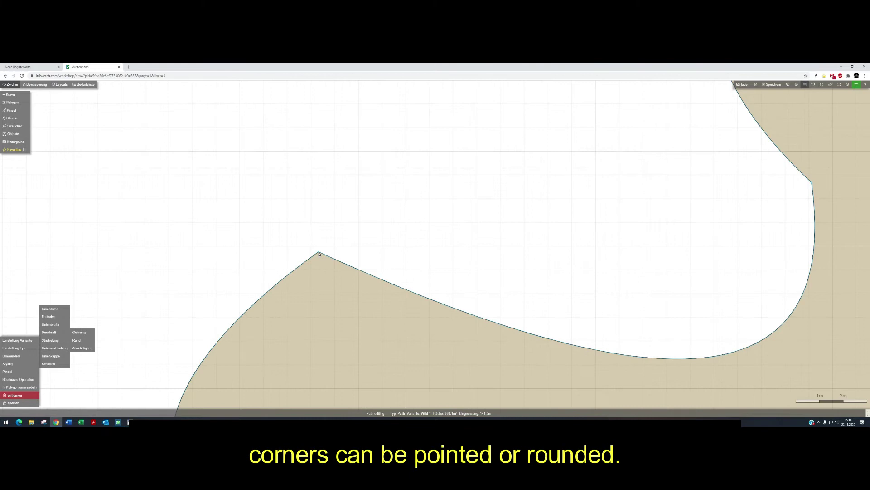
pyautogui.click(85, 340)
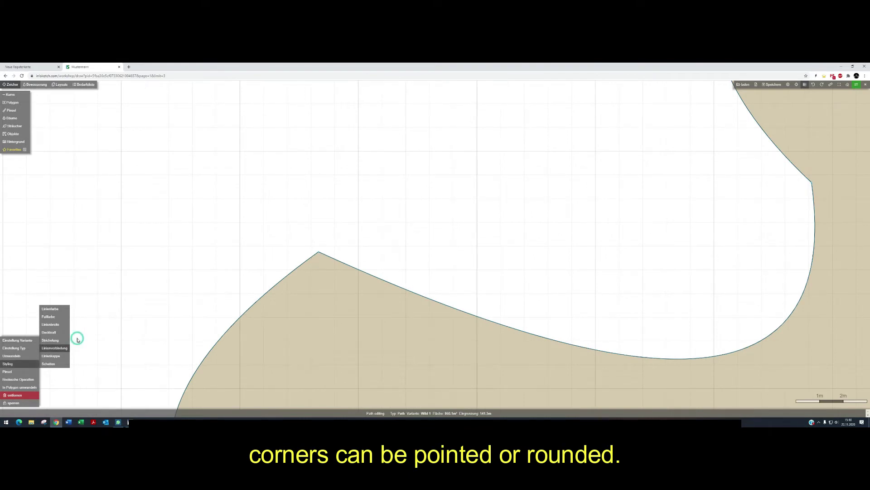
pyautogui.click(14, 366)
pyautogui.click(15, 367)
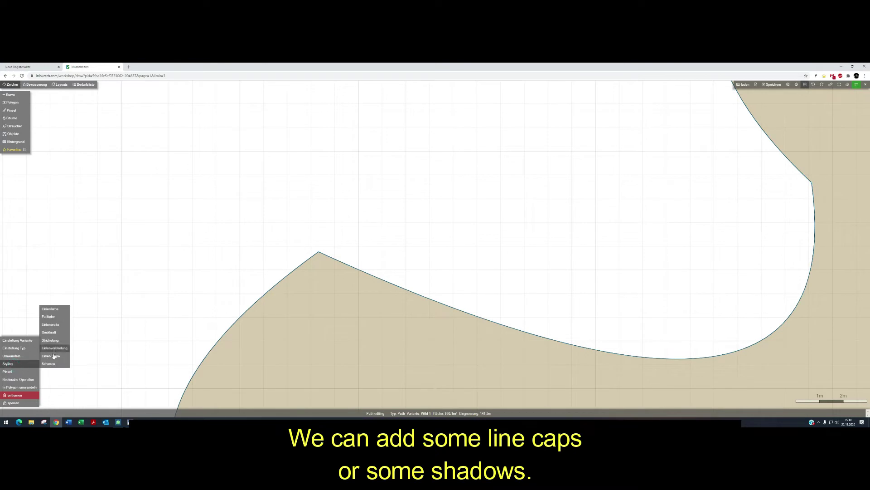
pyautogui.click(52, 356)
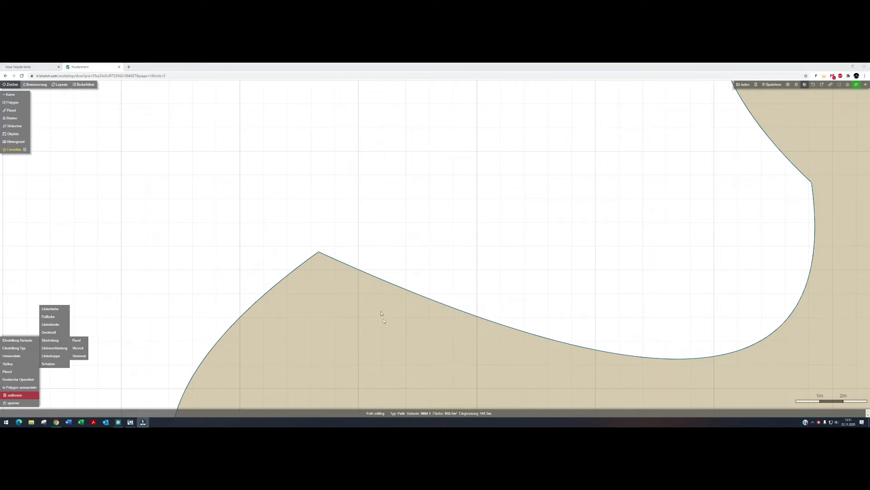
# Change the curved path's surface type back to lawn and deselect it
pyautogui.click(832, 86)
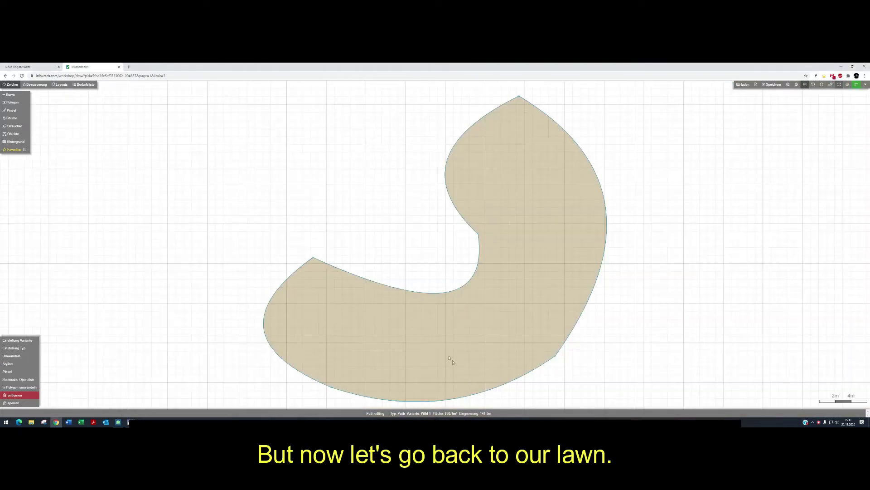
pyautogui.click(17, 349)
pyautogui.click(72, 293)
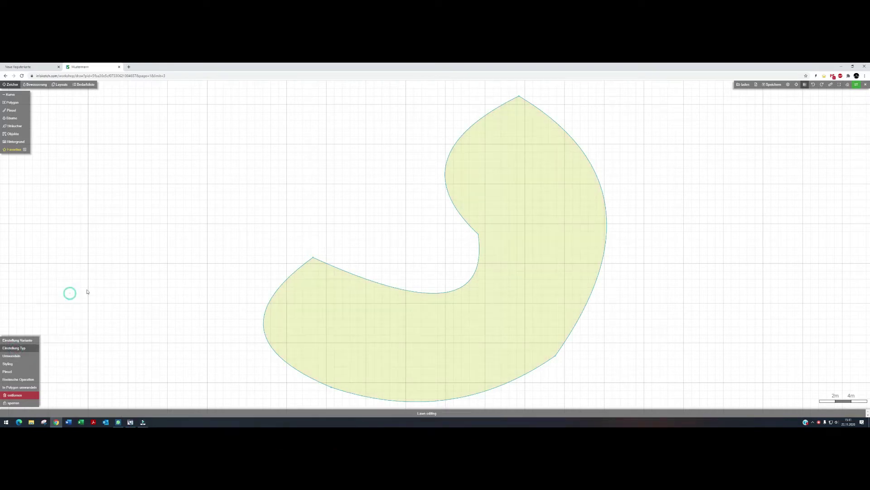
pyautogui.click(298, 229)
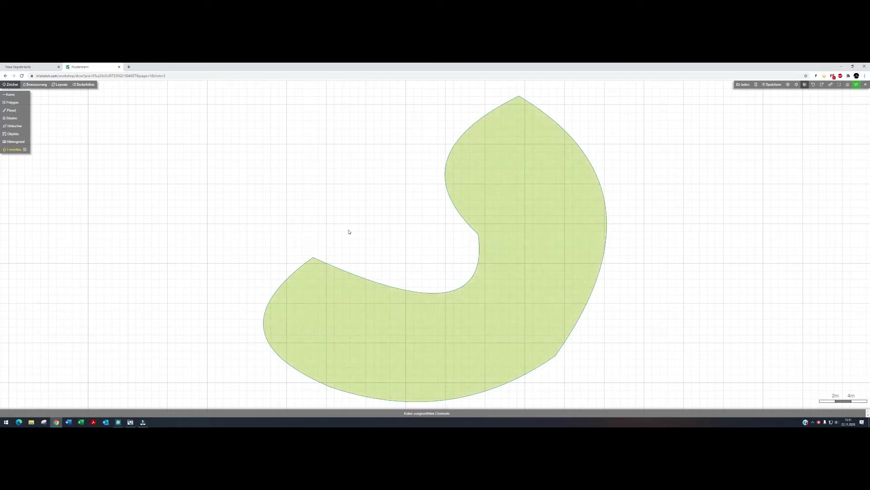
# Duplicate the curved lawn and place the copy directly to the right of the original
pyautogui.scroll(-1, 348, 231)
pyautogui.click(508, 237)
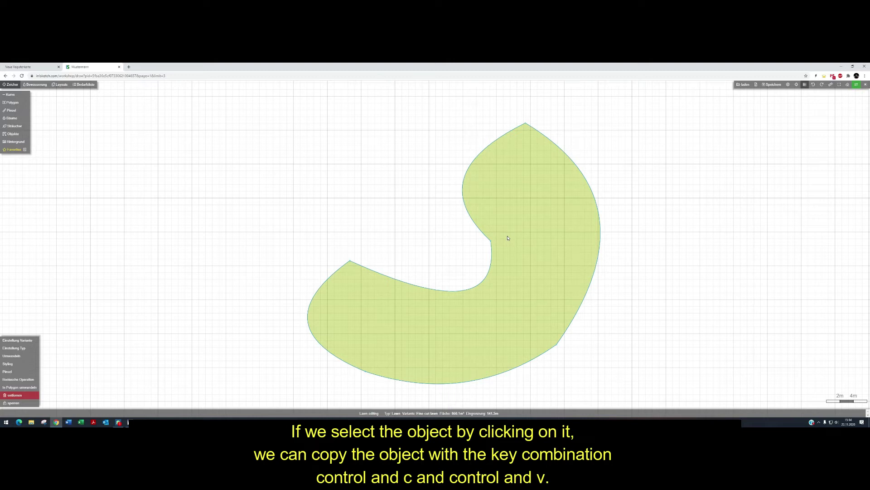
pyautogui.hotkey('ctrl', 'c')
pyautogui.hotkey('ctrl', 'v')
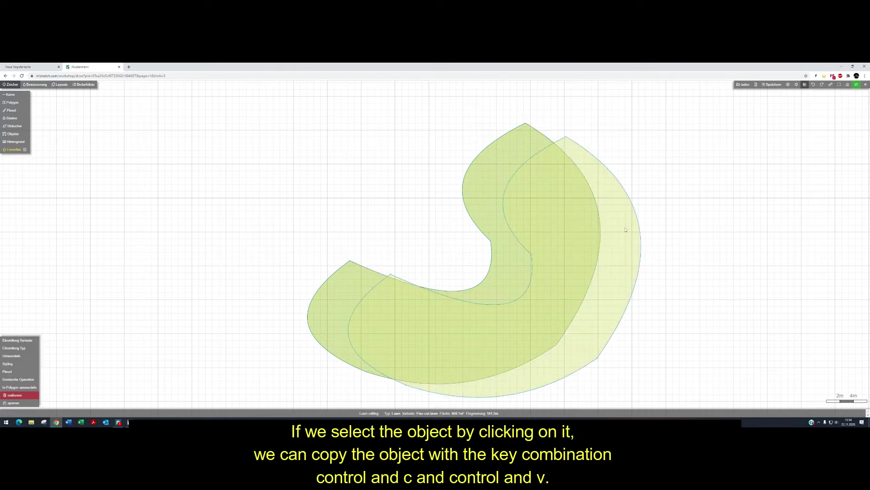
pyautogui.moveTo(767, 208); pyautogui.dragTo(801, 209)
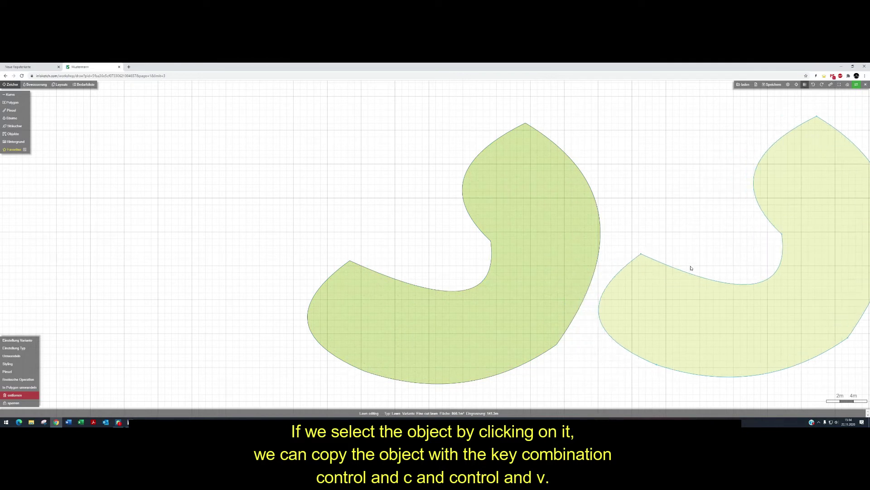
# Duplicate both curved lawns together and arrange the four shapes in two separate rows
pyautogui.scroll(-3, 691, 268)
pyautogui.moveTo(454, 145); pyautogui.dragTo(824, 351)
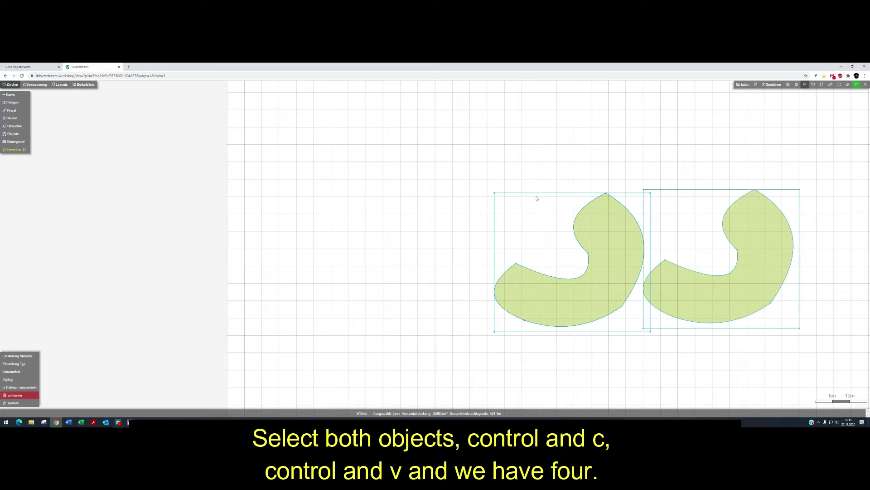
pyautogui.hotkey('ctrl', 'v')
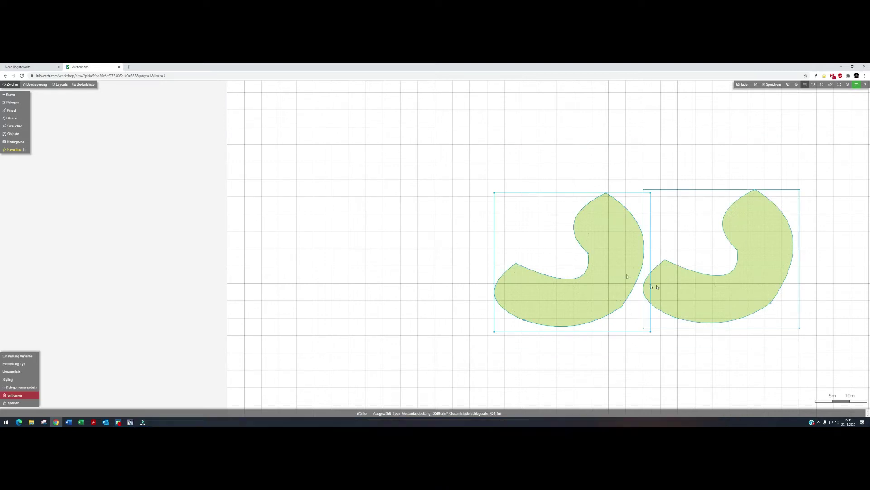
pyautogui.moveTo(669, 282); pyautogui.dragTo(676, 349)
pyautogui.scroll(-5, 674, 349)
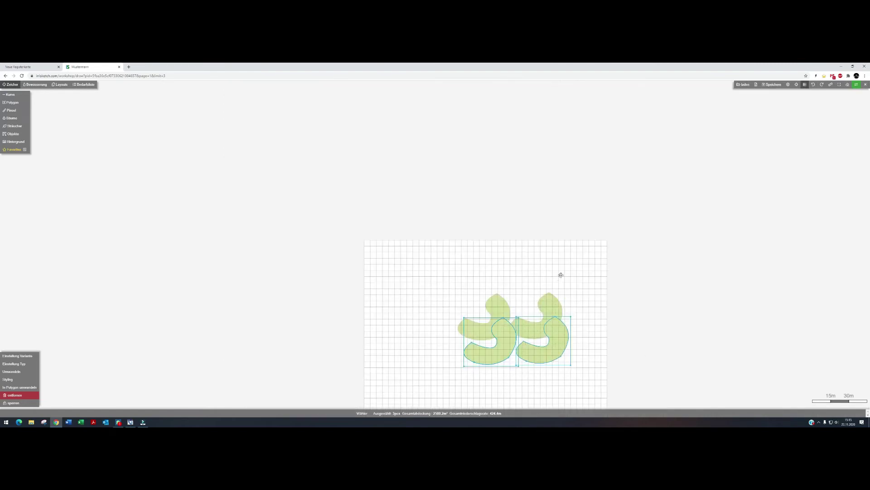
pyautogui.moveTo(553, 285); pyautogui.dragTo(545, 313)
pyautogui.scroll(6, 492, 262)
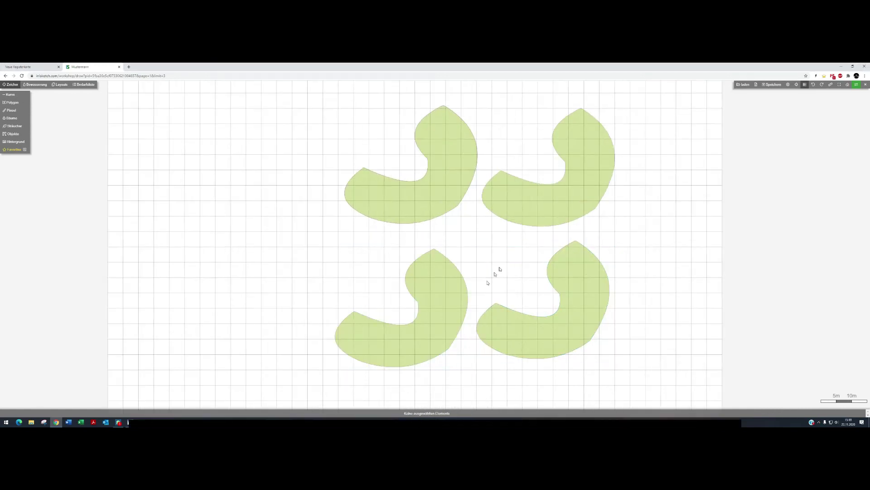
# Move the lower-left lawn so it overlaps the upper-left one, unite both surfaces with the Boolean union and deselect the result
pyautogui.click(445, 321)
pyautogui.click(438, 323)
pyautogui.moveTo(438, 323); pyautogui.dragTo(380, 241)
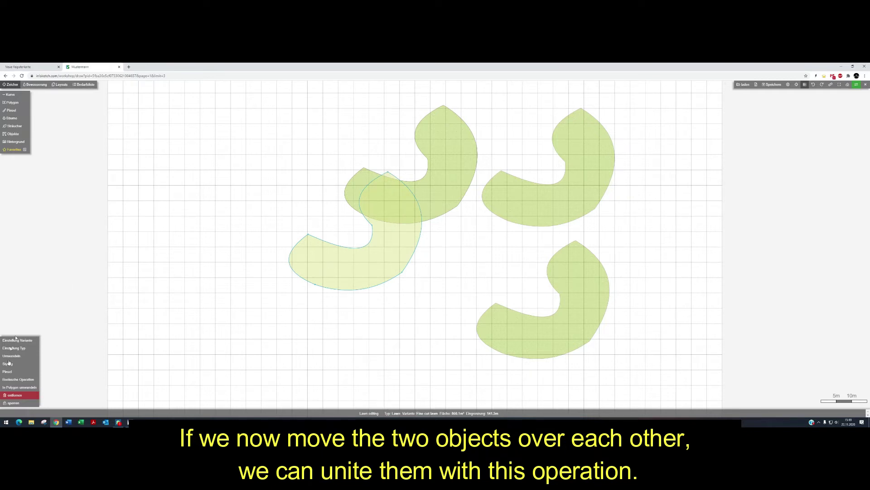
pyautogui.click(12, 380)
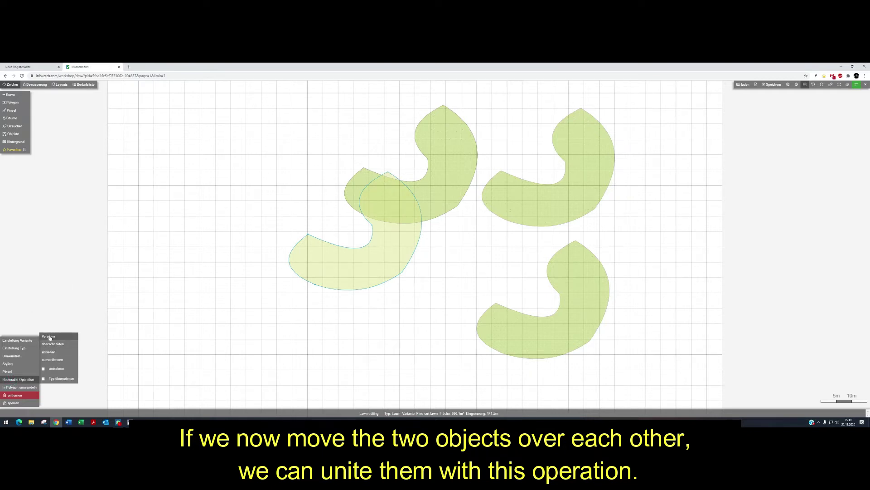
pyautogui.click(440, 188)
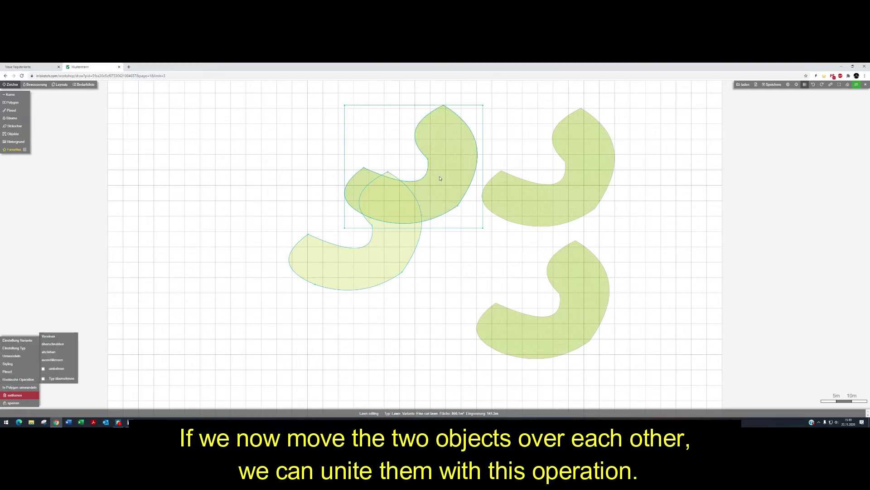
pyautogui.click(443, 251)
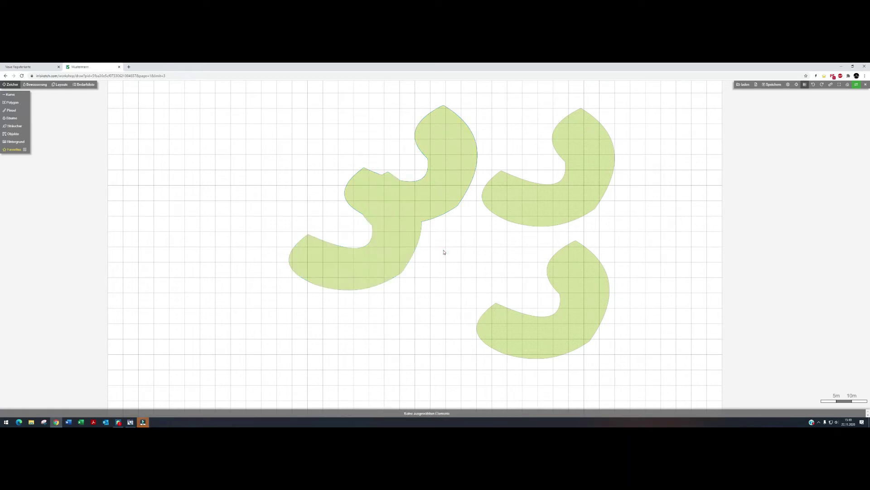
# Overlap the upper-right lawn with the lower-right one, try the Boolean intersection on them and undo it
pyautogui.click(532, 216)
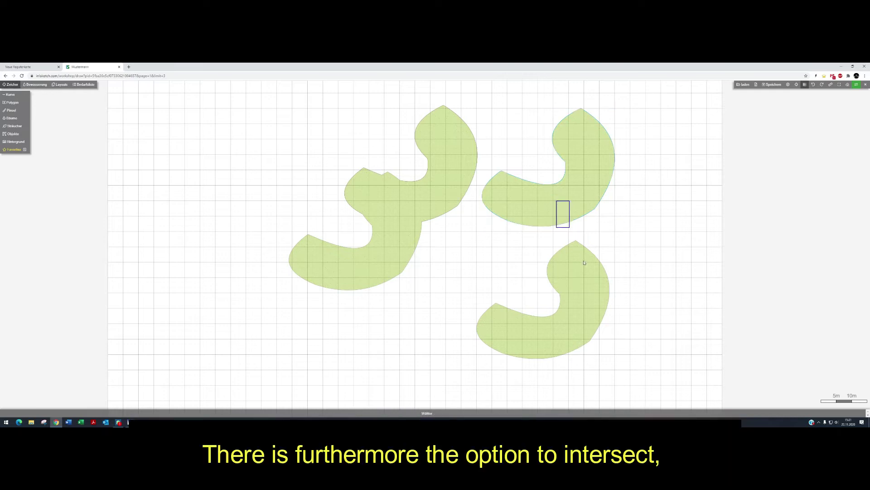
pyautogui.moveTo(579, 202); pyautogui.dragTo(649, 286)
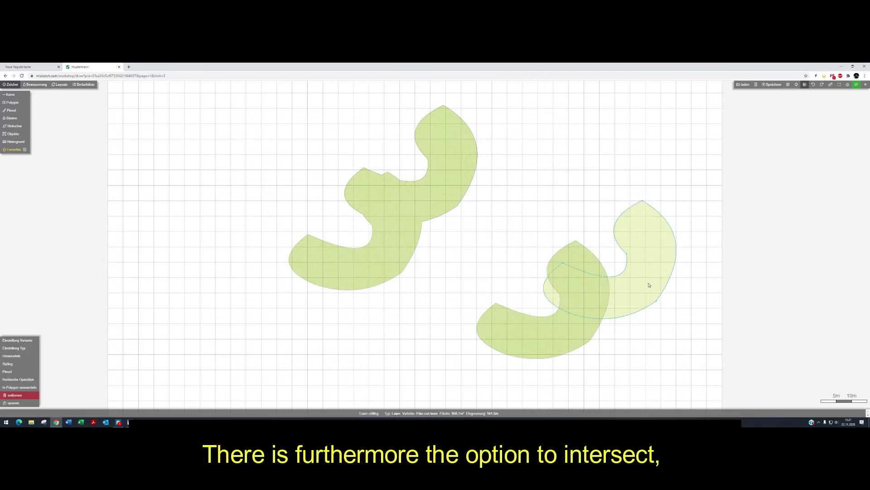
pyautogui.click(28, 379)
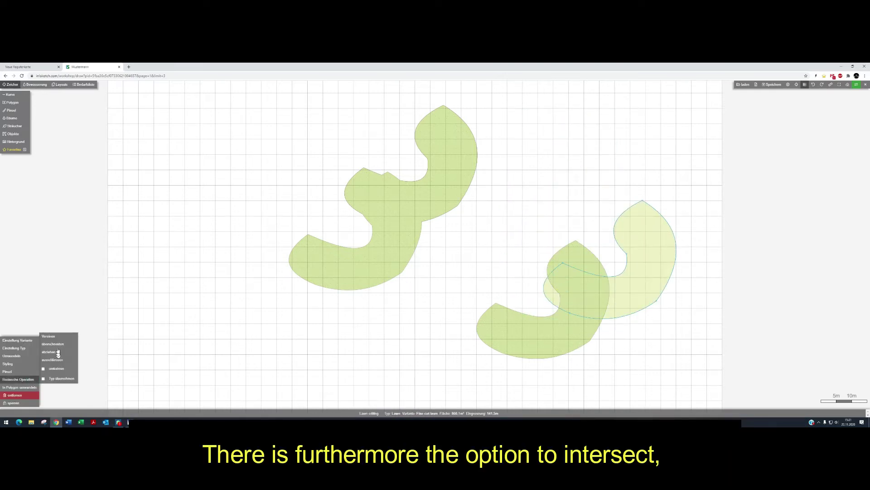
pyautogui.click(553, 338)
pyautogui.click(640, 207)
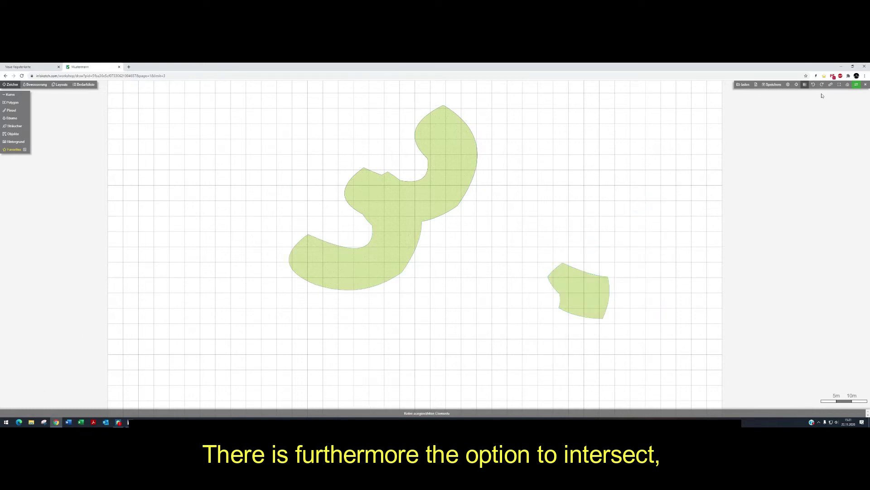
pyautogui.click(814, 84)
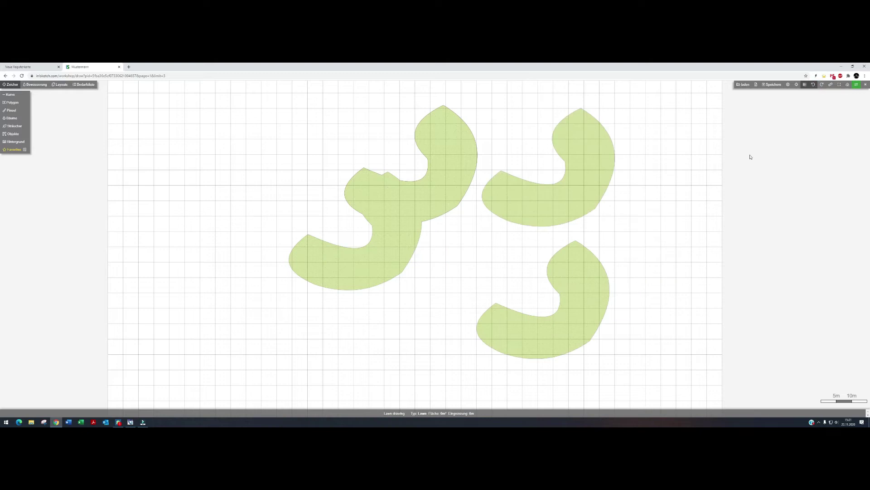
# Overlap the two right-hand lawns again, try subtracting the lower one from the moved one, and undo the subtraction and the move
pyautogui.click(565, 198)
pyautogui.moveTo(565, 197); pyautogui.dragTo(611, 289)
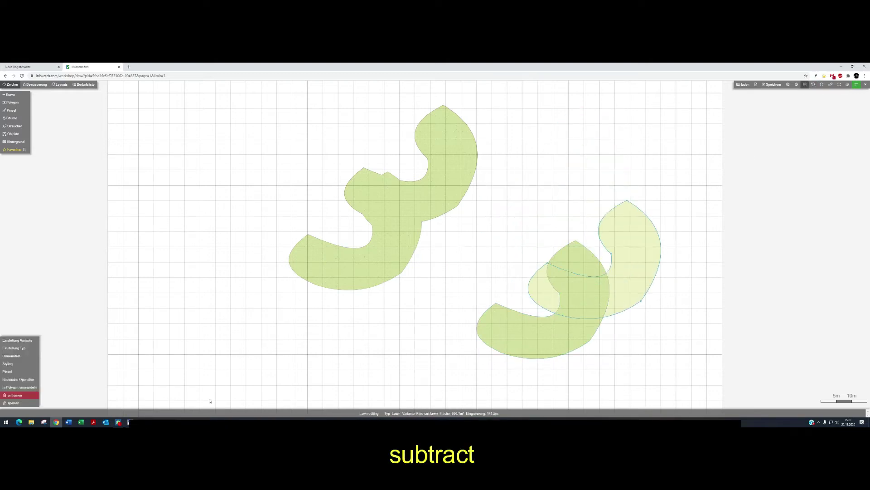
pyautogui.click(16, 380)
pyautogui.click(54, 353)
pyautogui.click(513, 357)
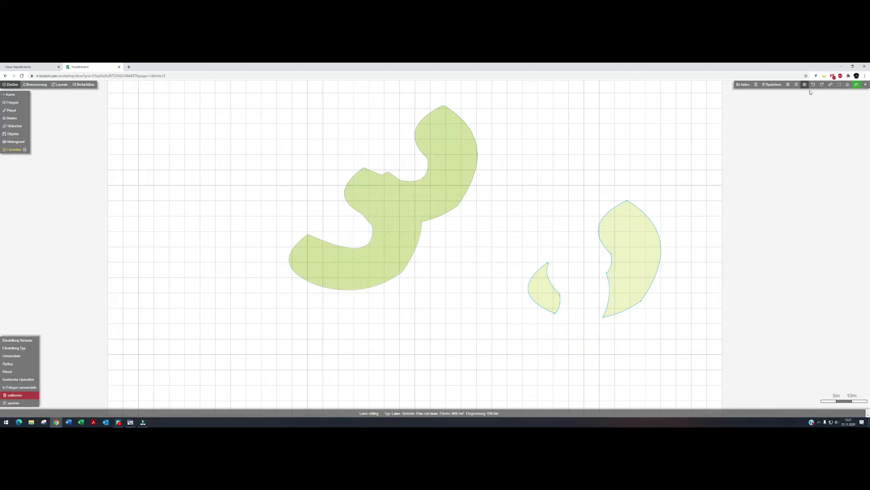
pyautogui.click(653, 180)
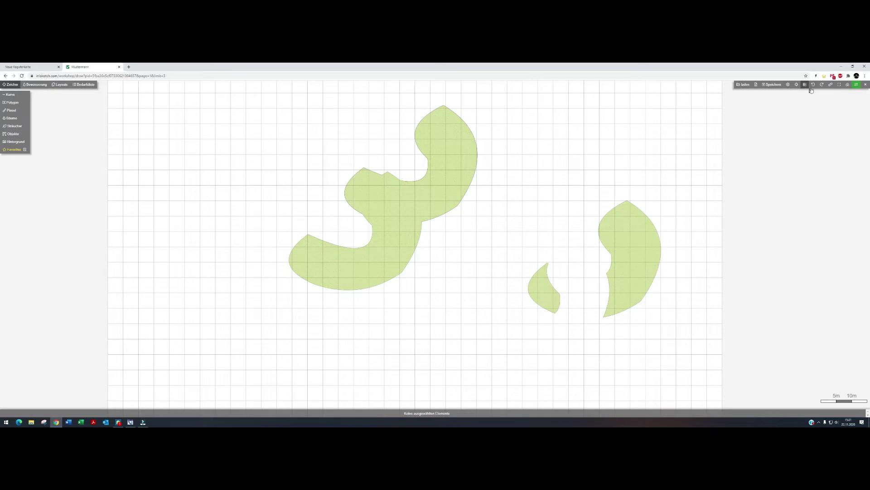
pyautogui.click(813, 86)
pyautogui.click(814, 86)
# Move the upper-right lawn onto the lower-right one, try the Boolean exclusion on them, and undo the exclusion and the move
pyautogui.click(578, 187)
pyautogui.moveTo(578, 187); pyautogui.dragTo(624, 310)
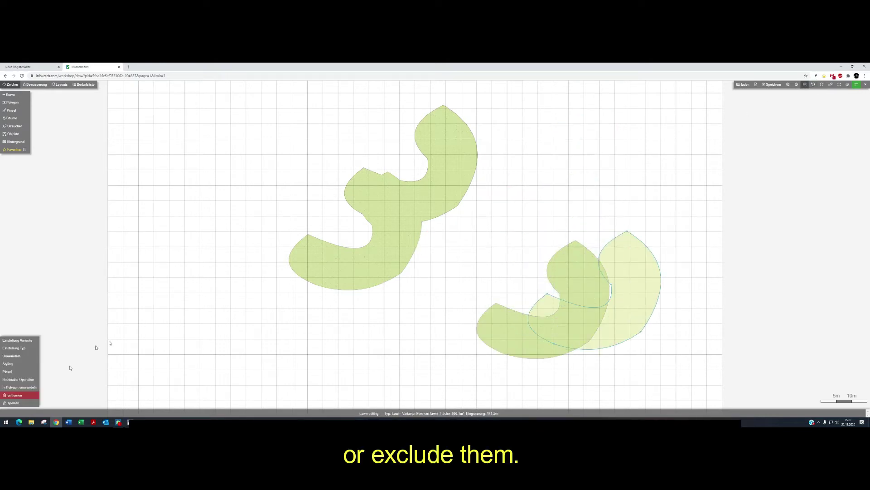
pyautogui.click(14, 379)
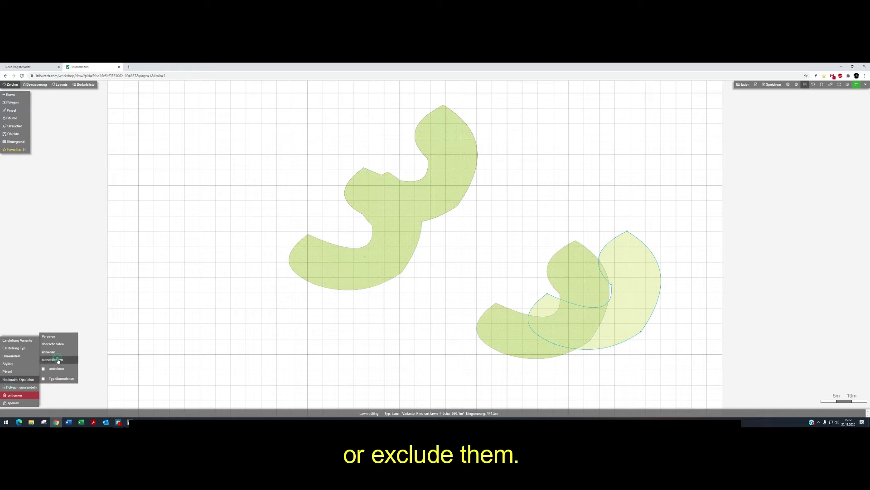
pyautogui.click(580, 269)
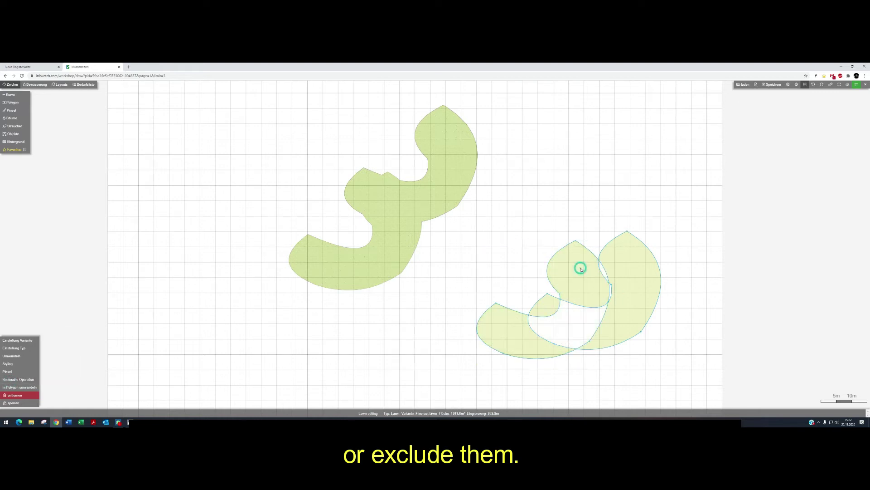
pyautogui.click(623, 169)
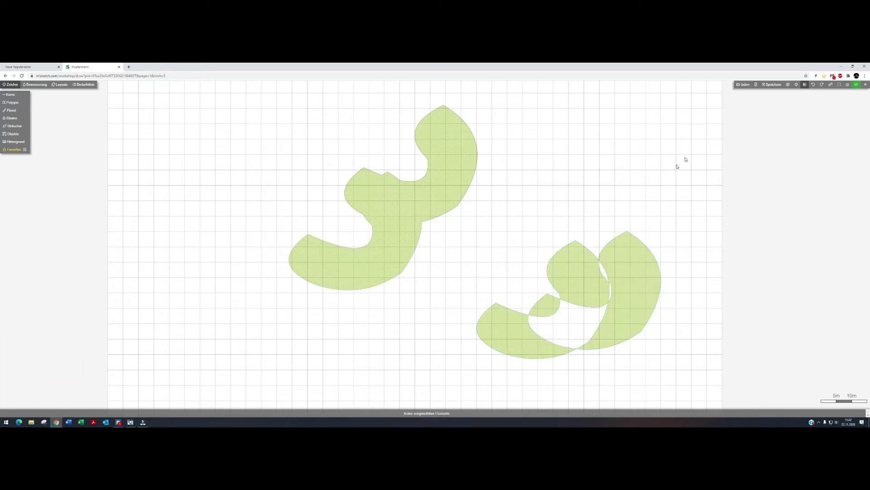
pyautogui.click(814, 85)
pyautogui.click(809, 85)
# Select the upper-right lawn and enable the preserve-operand option of its Boolean operations
pyautogui.click(594, 190)
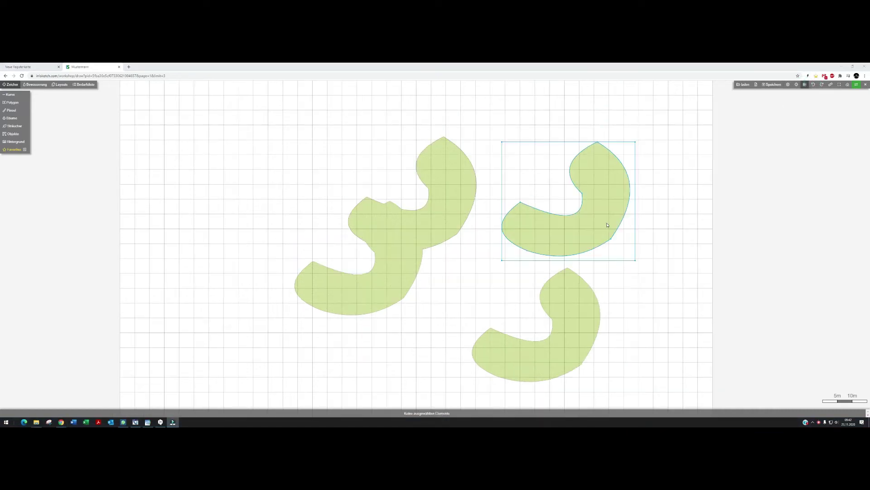
pyautogui.click(608, 225)
pyautogui.click(19, 378)
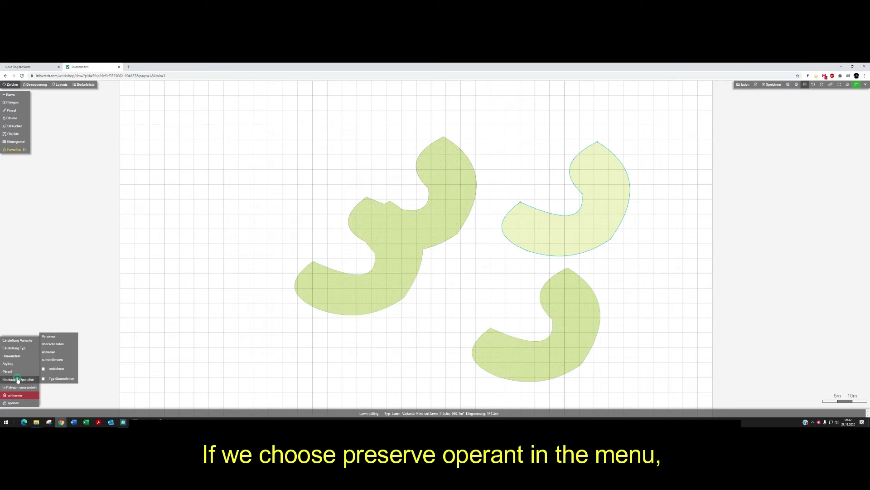
pyautogui.click(44, 369)
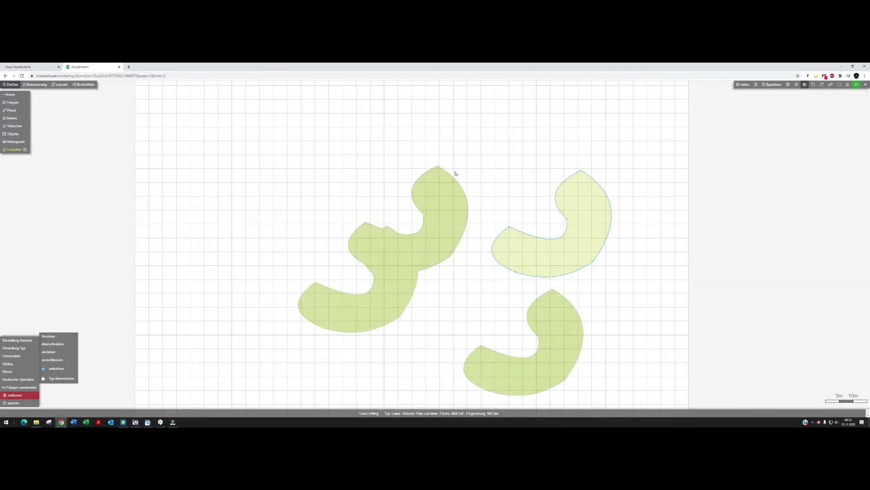
# Delete both single curved lawns and the united lawn so that the drawing area is empty
pyautogui.click(575, 225)
pyautogui.press('Delete')
pyautogui.click(567, 336)
pyautogui.press('Delete')
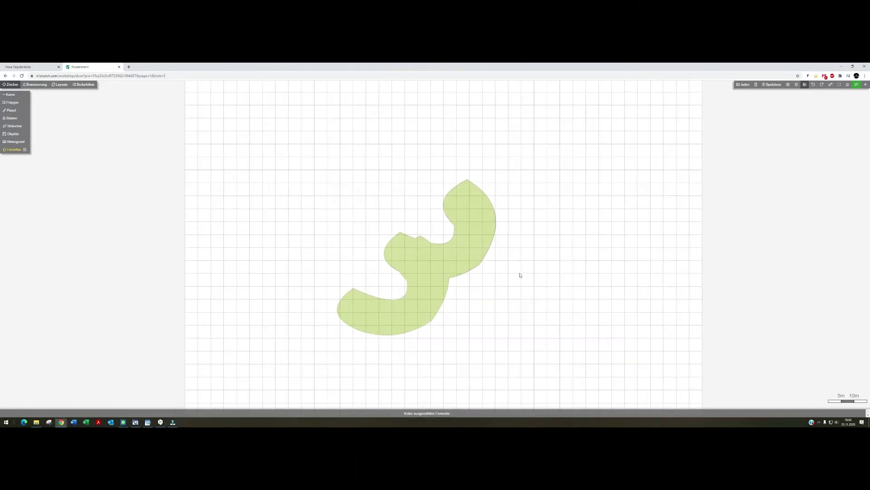
pyautogui.click(452, 262)
pyautogui.press('Delete')
pyautogui.press('Delete')
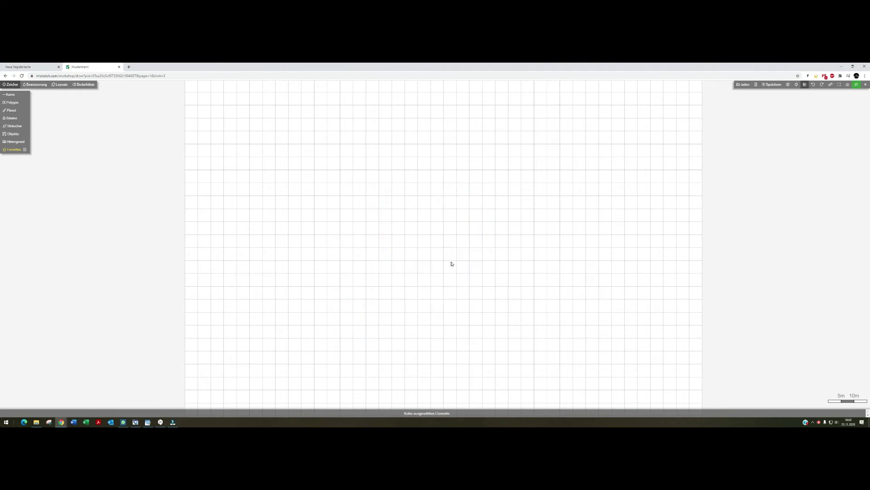
# Draw a large, roughly square Fine cut lawn polygon with four corners, about 104 m along its upper edge
pyautogui.moveTo(16, 103)
pyautogui.click(58, 111)
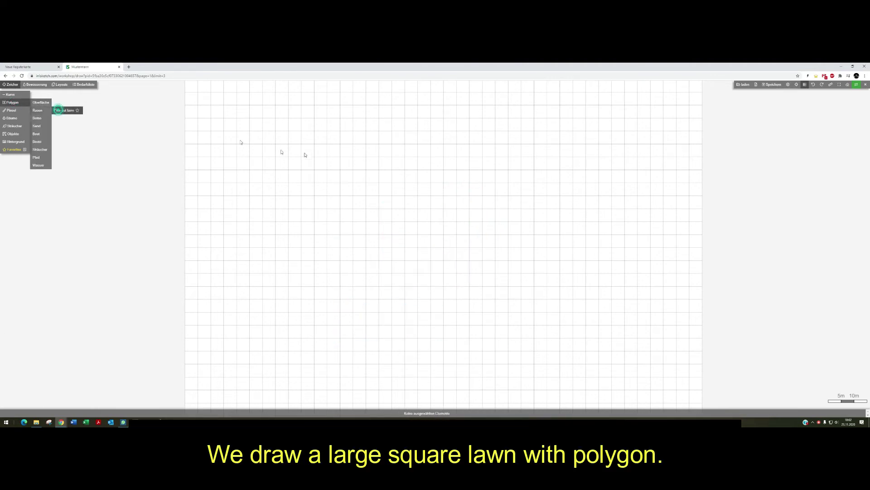
pyautogui.click(302, 118)
pyautogui.click(571, 114)
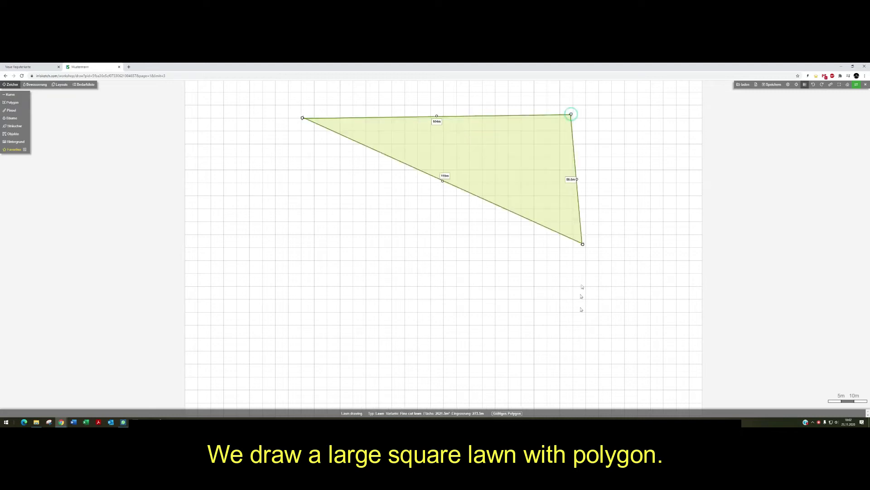
pyautogui.click(559, 368)
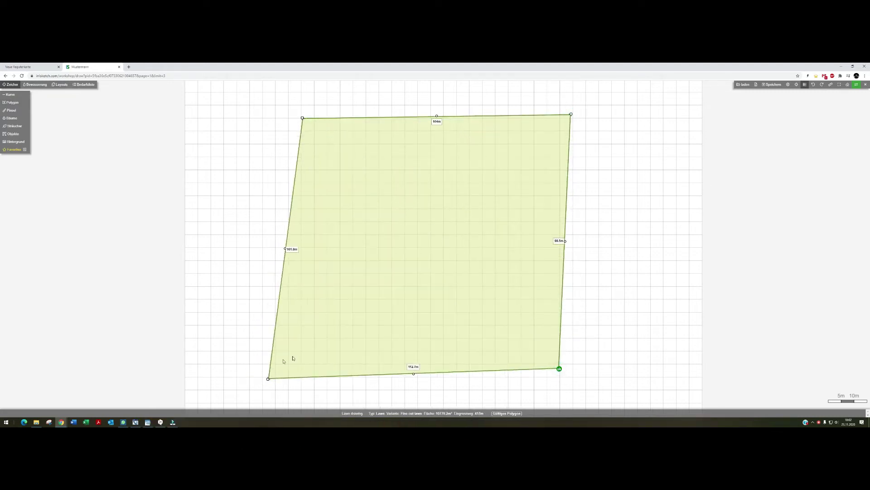
pyautogui.doubleClick(301, 372)
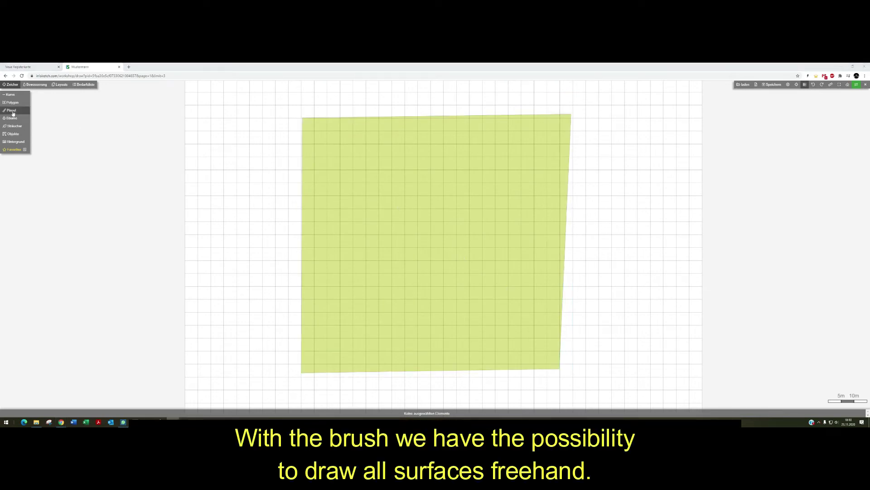
# Choose the Tetris 1 path surface for the freehand brush and increase the brush size
pyautogui.click(12, 111)
pyautogui.moveTo(40, 143)
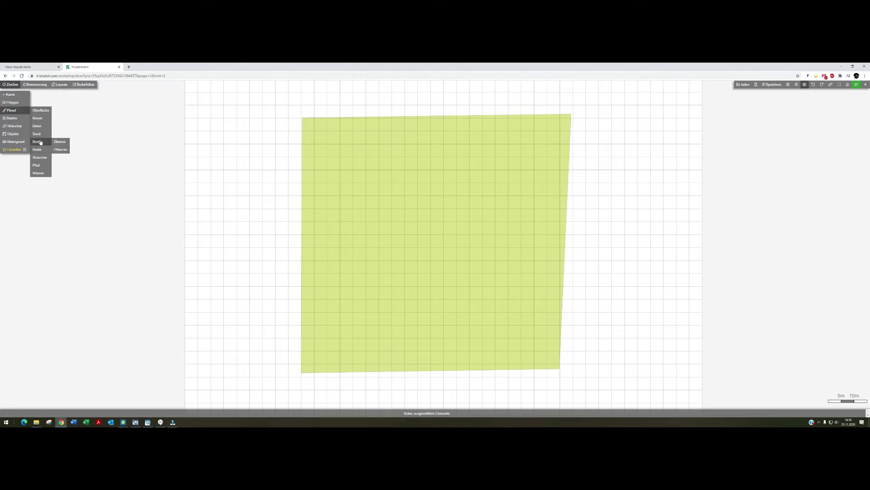
pyautogui.moveTo(39, 119)
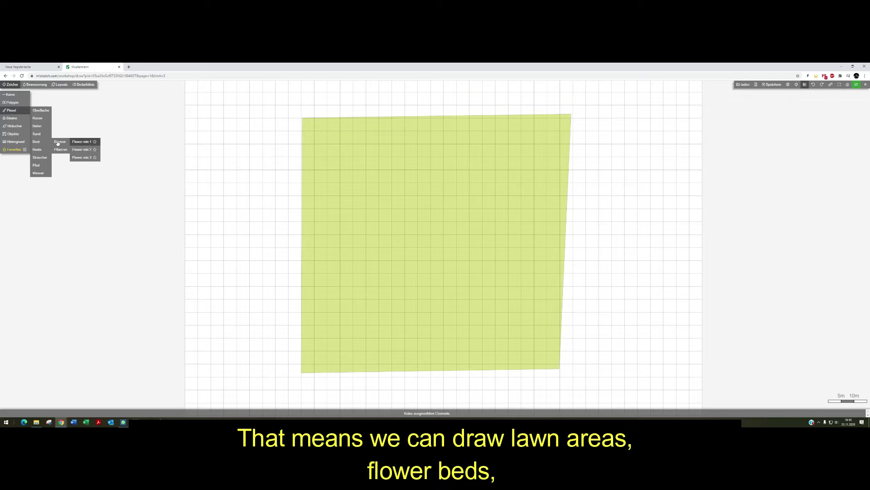
pyautogui.moveTo(40, 167)
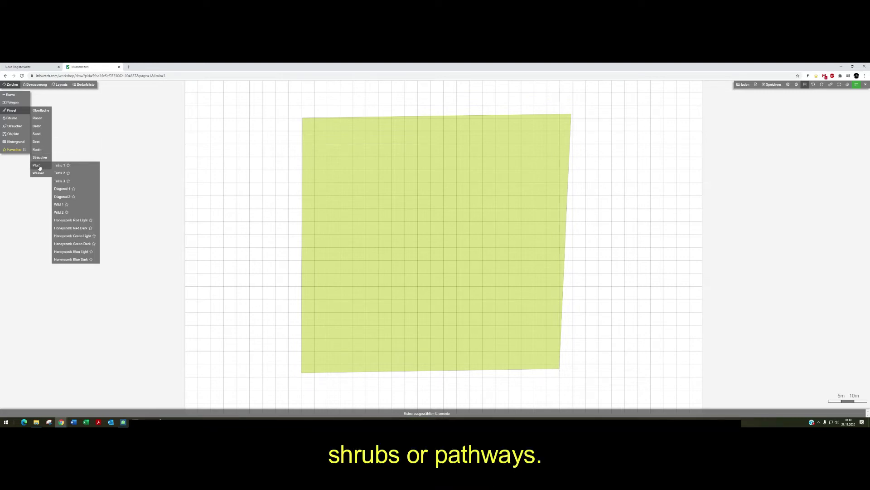
pyautogui.click(59, 166)
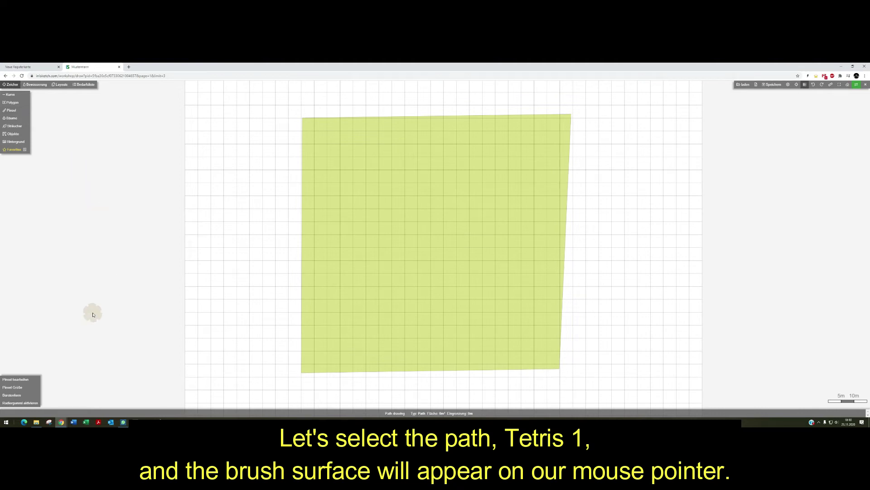
pyautogui.click(12, 387)
pyautogui.moveTo(56, 388)
pyautogui.mouseDown()
pyautogui.moveTo(68, 388)
pyautogui.moveTo(58, 389)
pyautogui.mouseUp()
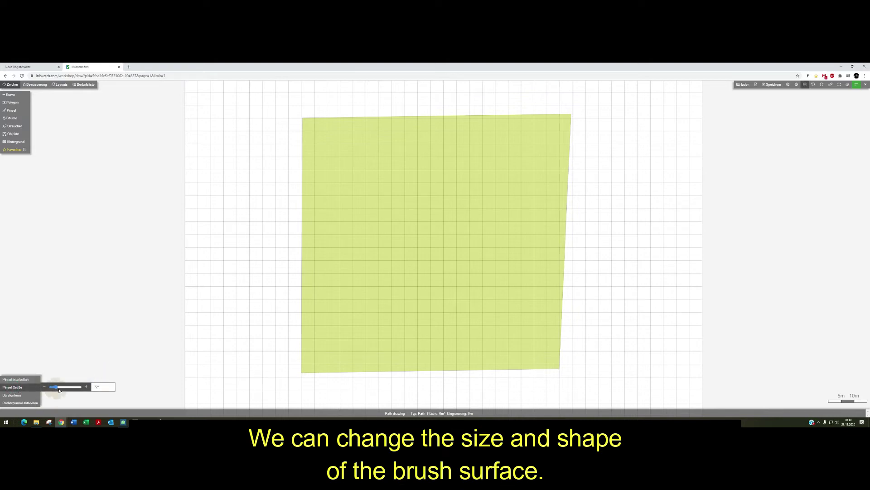
# Try the dot, triangle and square brush shapes and return to the flower-like brush shape
pyautogui.click(13, 395)
pyautogui.click(46, 357)
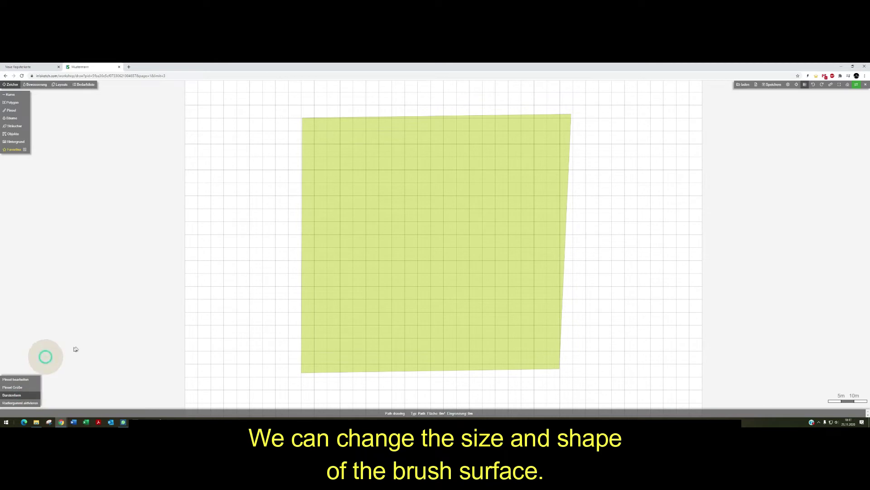
pyautogui.click(20, 395)
pyautogui.click(48, 364)
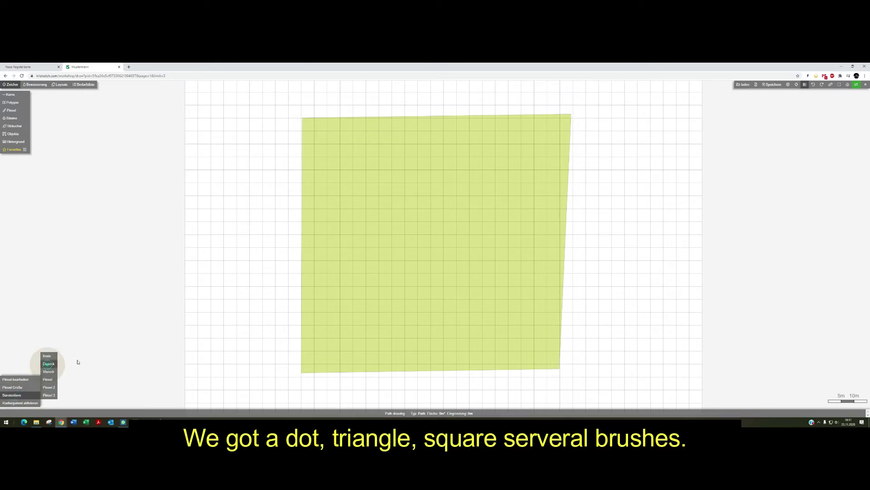
pyautogui.click(19, 395)
pyautogui.click(48, 371)
pyautogui.click(14, 395)
pyautogui.click(48, 380)
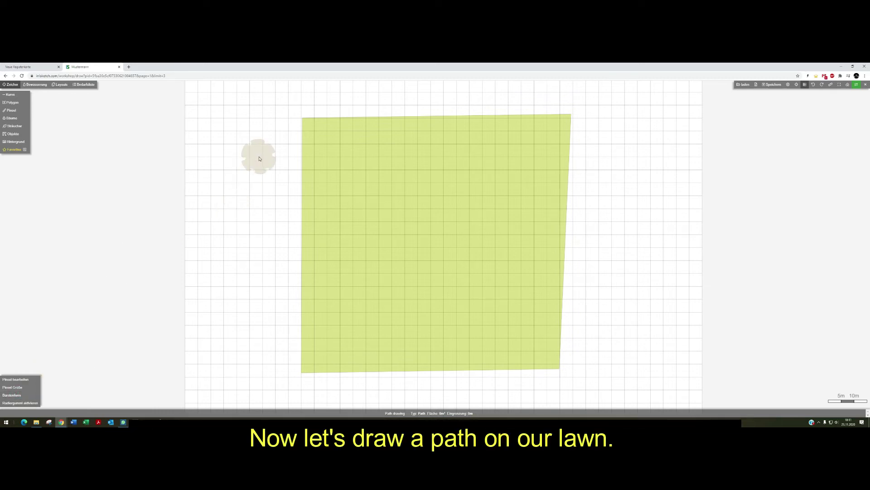
# Paint an S-shaped Tetris 1 path freehand across the square lawn, finish drawing and select the path
pyautogui.moveTo(259, 159)
pyautogui.mouseDown()
pyautogui.moveTo(364, 151)
pyautogui.moveTo(466, 170)
pyautogui.moveTo(489, 216)
pyautogui.moveTo(404, 285)
pyautogui.moveTo(398, 324)
pyautogui.moveTo(423, 375)
pyautogui.moveTo(477, 394)
pyautogui.moveTo(529, 375)
pyautogui.moveTo(521, 383)
pyautogui.mouseUp()
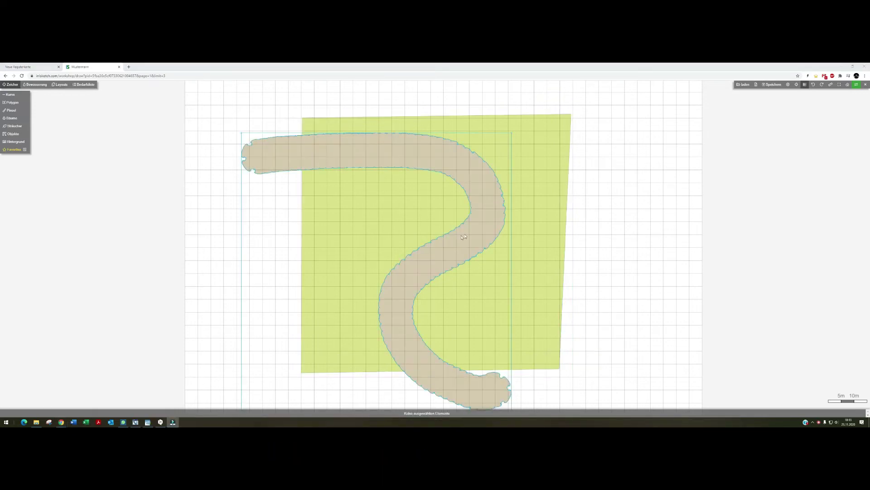
pyautogui.click(468, 237)
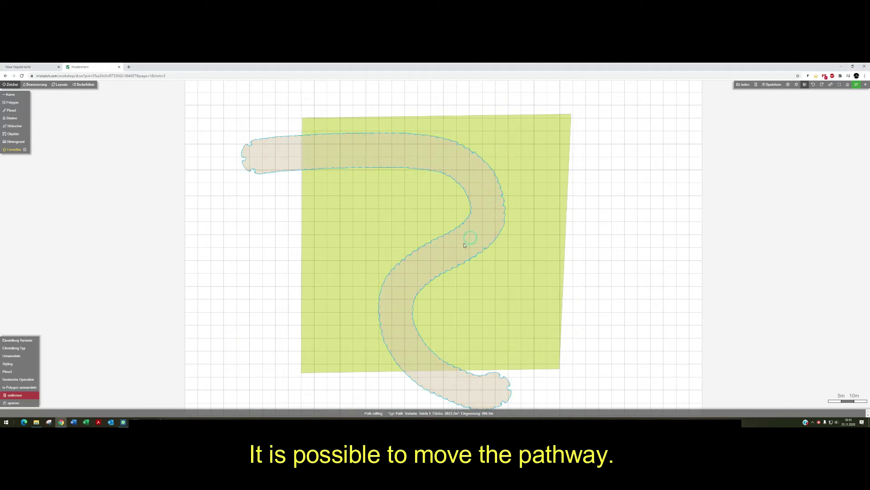
# Move the S-shaped path slightly to the left over the lawn and try to edit a point on its scalloped edge
pyautogui.moveTo(465, 243); pyautogui.dragTo(448, 242)
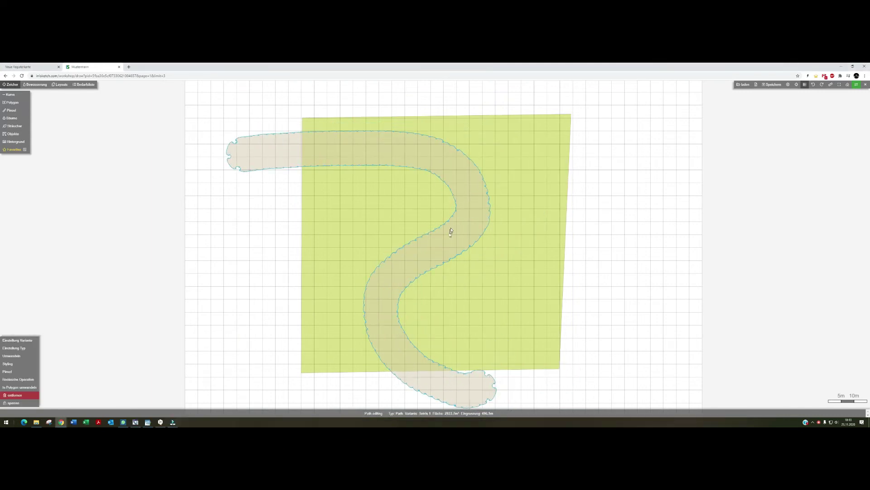
pyautogui.scroll(5, 451, 231)
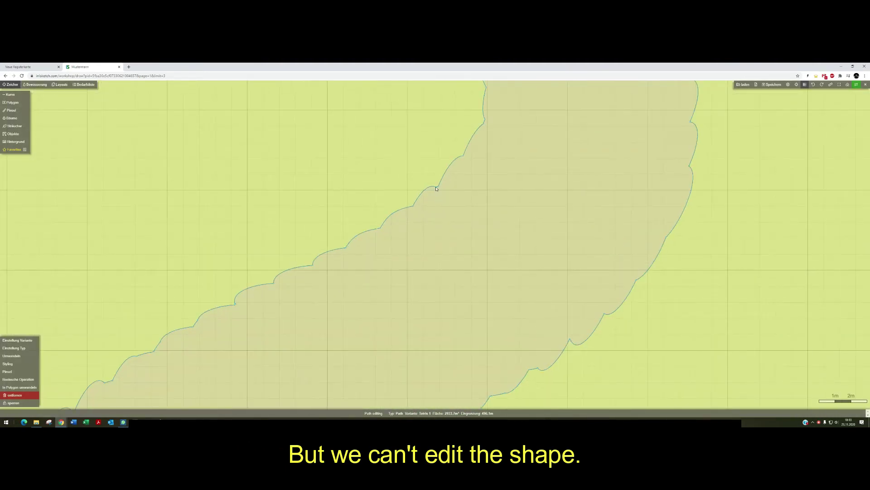
pyautogui.click(434, 186)
pyautogui.click(441, 196)
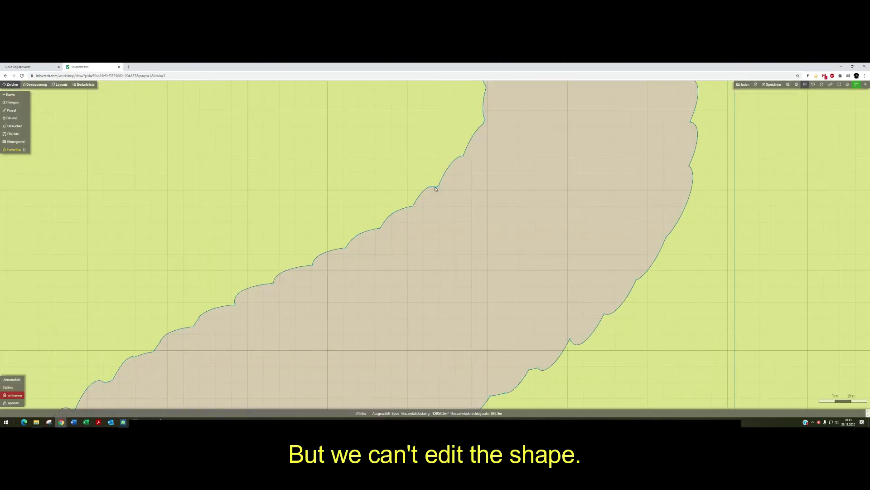
pyautogui.click(446, 207)
# Clear the selection, select only the S-shaped path and convert it from a brush surface into a polygon
pyautogui.scroll(-5, 443, 190)
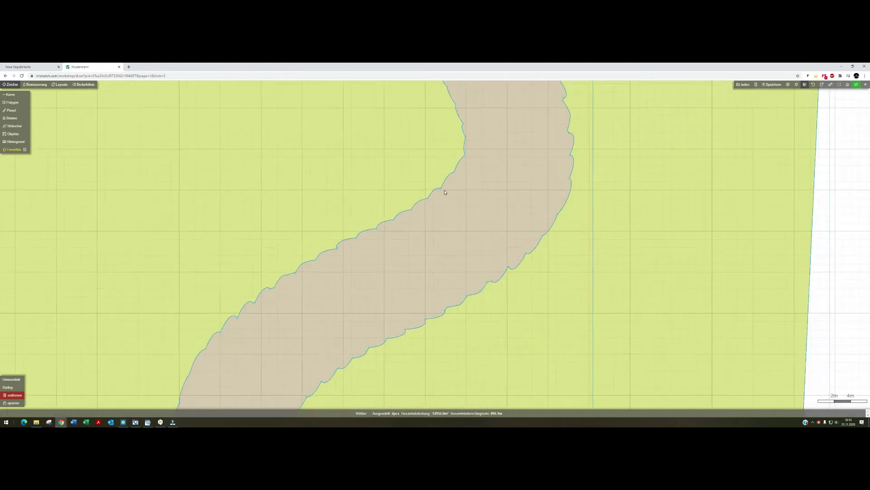
pyautogui.scroll(-2, 438, 221)
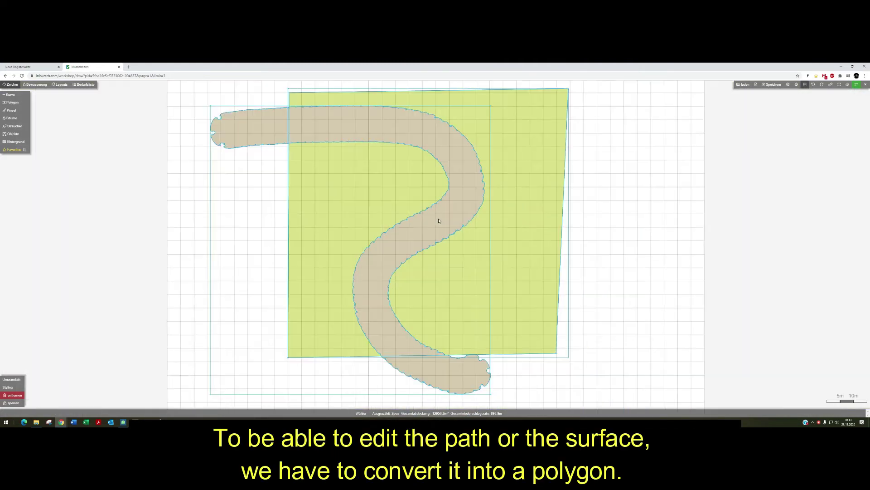
pyautogui.moveTo(437, 224); pyautogui.dragTo(458, 230, button='middle')
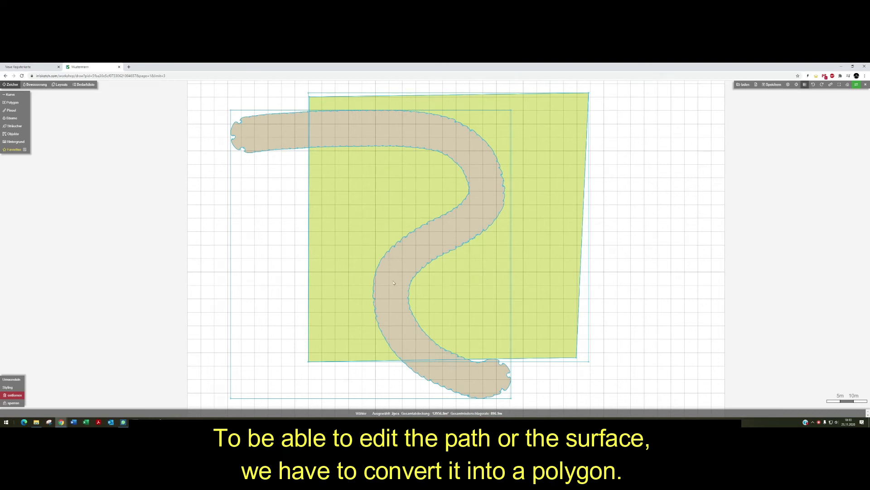
pyautogui.click(623, 219)
pyautogui.click(481, 222)
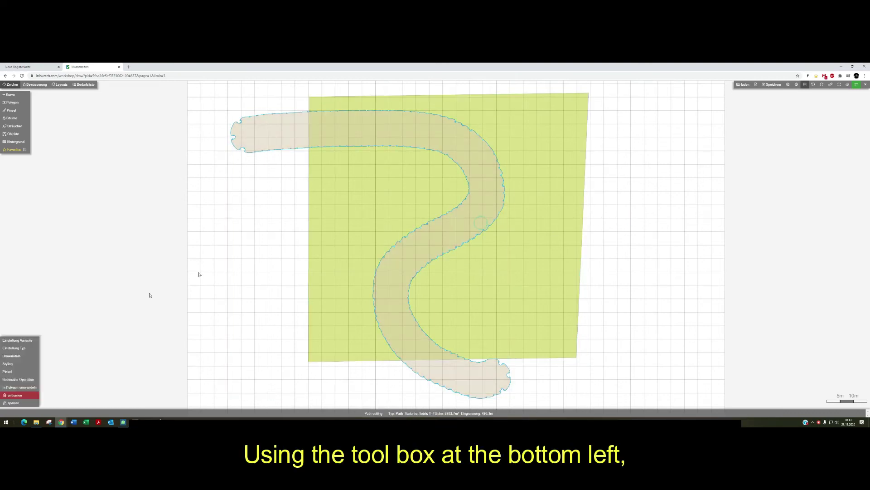
pyautogui.click(14, 388)
pyautogui.scroll(5, 458, 217)
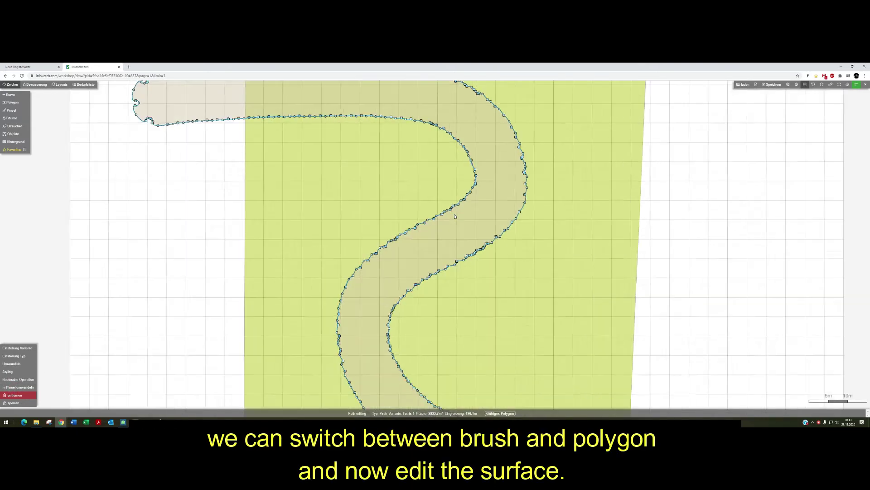
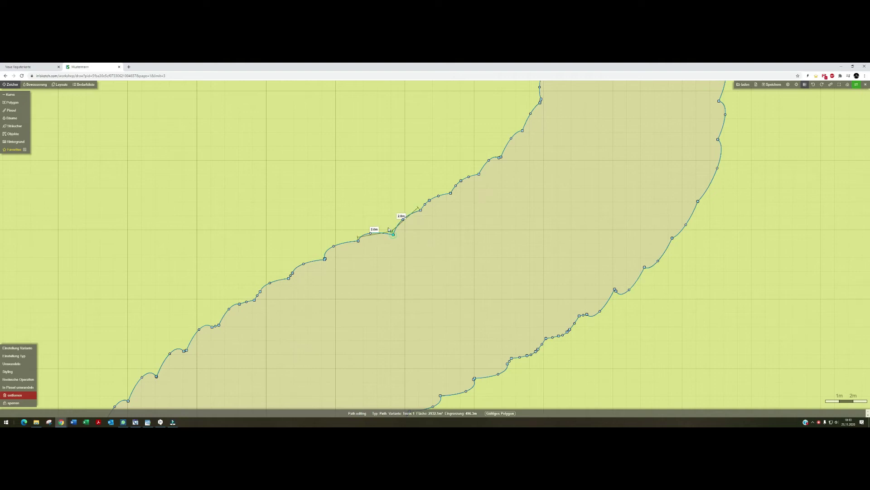
# Trim the S-shaped path to the square lawn's outline with the geometric intersect operation, preserving the lawn as operand
pyautogui.scroll(-1, 453, 224)
pyautogui.scroll(-6, 455, 224)
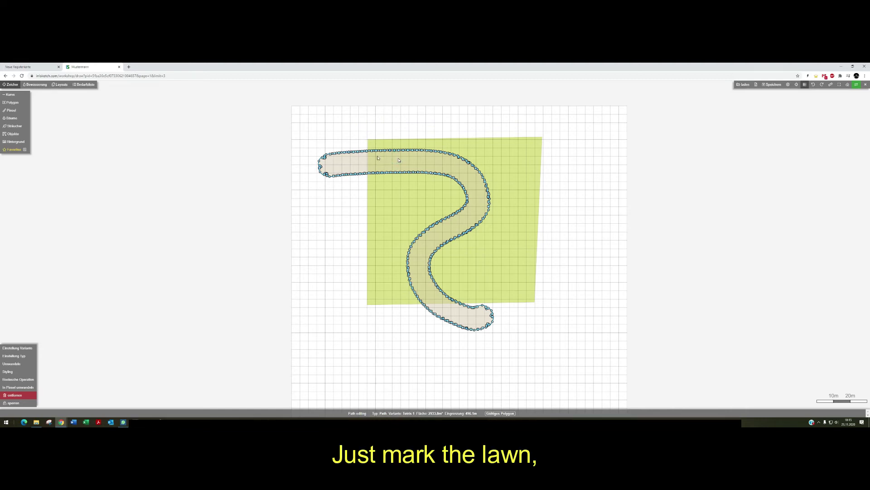
pyautogui.click(18, 379)
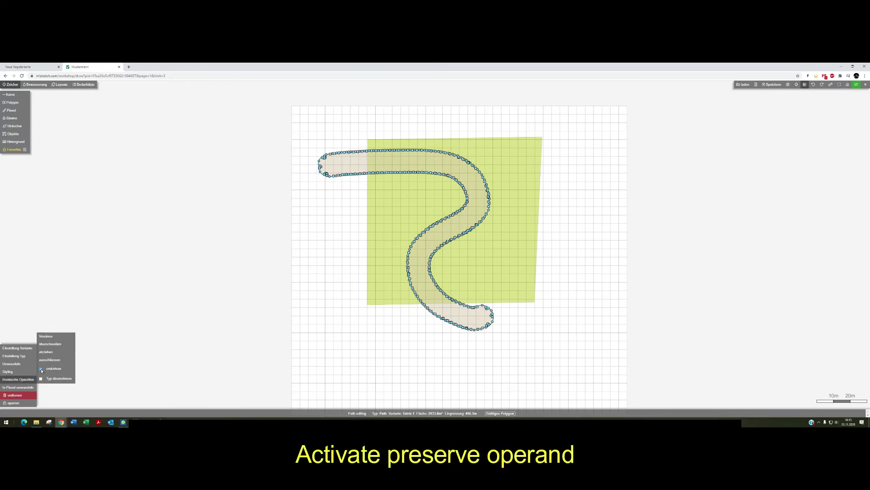
pyautogui.click(49, 344)
pyautogui.click(386, 214)
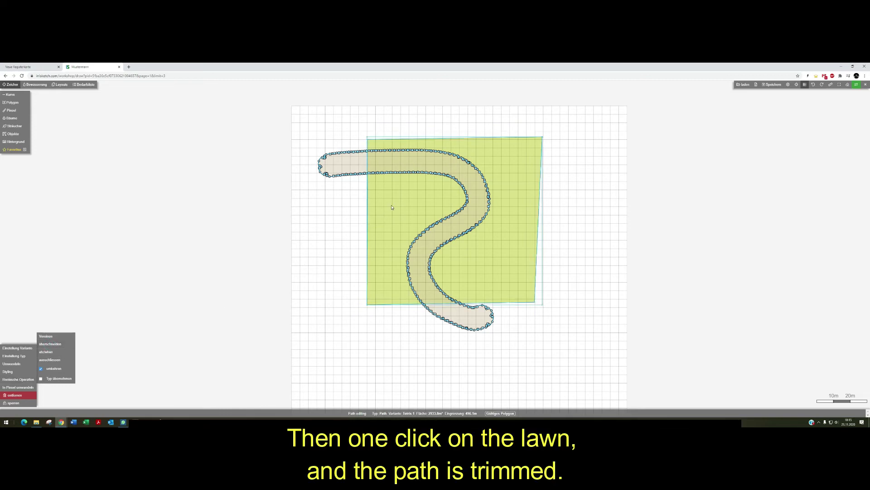
pyautogui.click(392, 207)
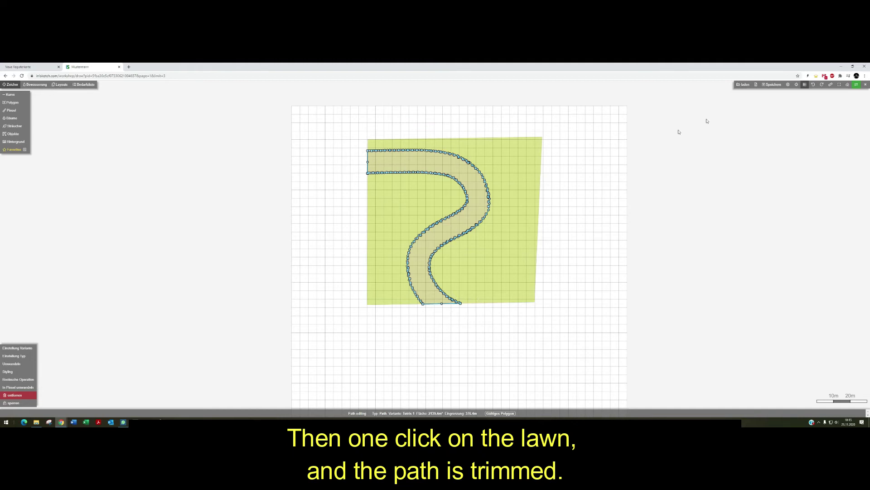
# Clear the selection and examine the trimmed path's scalloped edges within the lawn
pyautogui.click(476, 254)
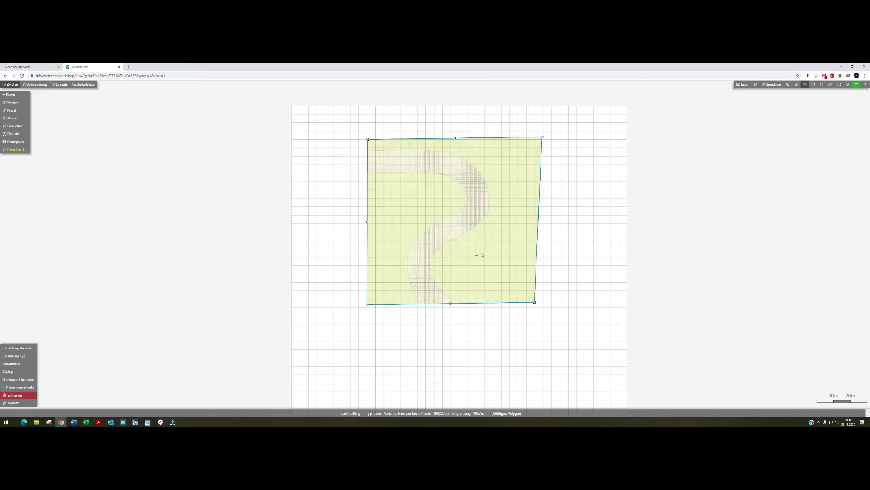
pyautogui.click(578, 220)
pyautogui.scroll(5, 471, 233)
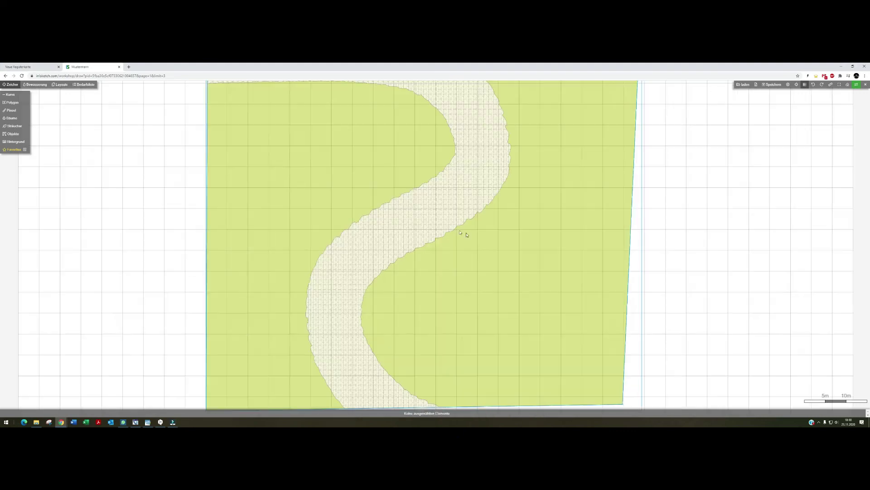
pyautogui.moveTo(411, 197); pyautogui.dragTo(456, 244)
pyautogui.scroll(3, 457, 244)
pyautogui.scroll(-5, 457, 244)
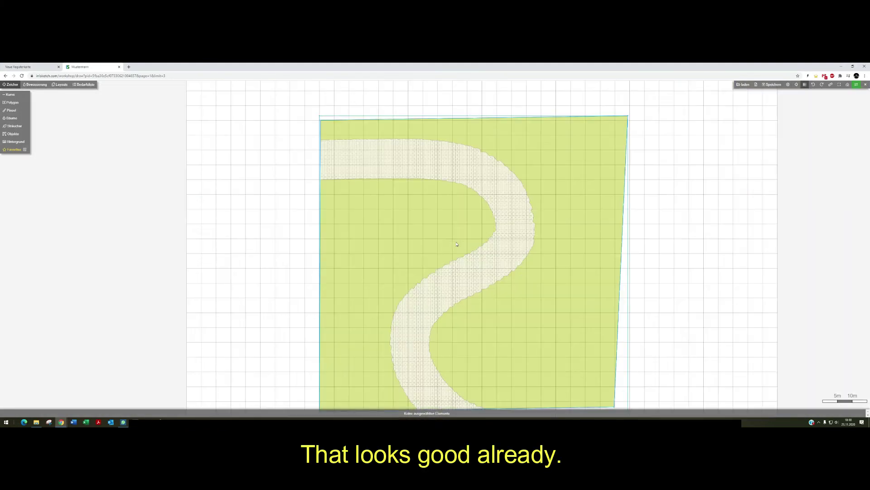
# Select the lawn and the path in turn to compare the two layers, and clear the selection
pyautogui.click(599, 174)
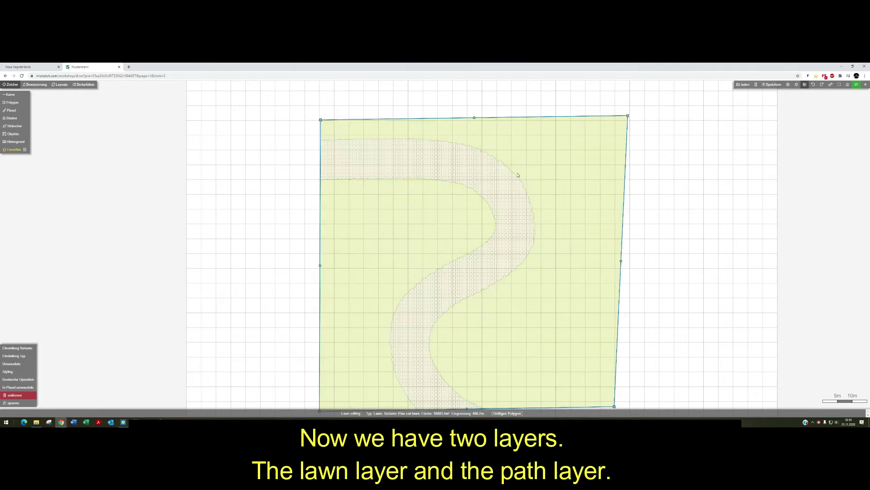
pyautogui.click(502, 179)
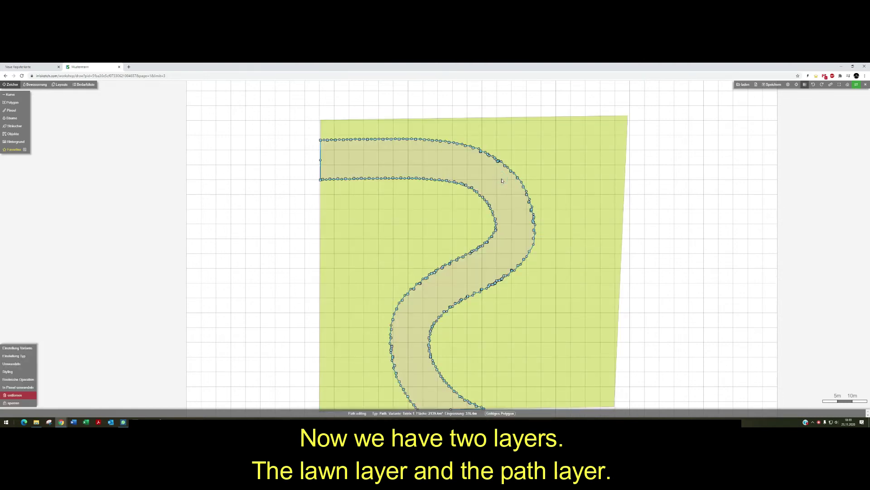
pyautogui.click(586, 179)
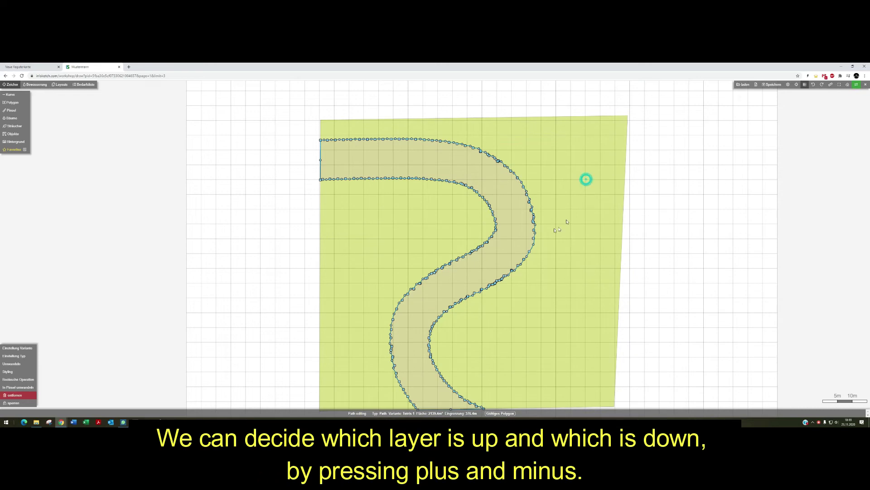
pyautogui.click(517, 222)
pyautogui.click(681, 236)
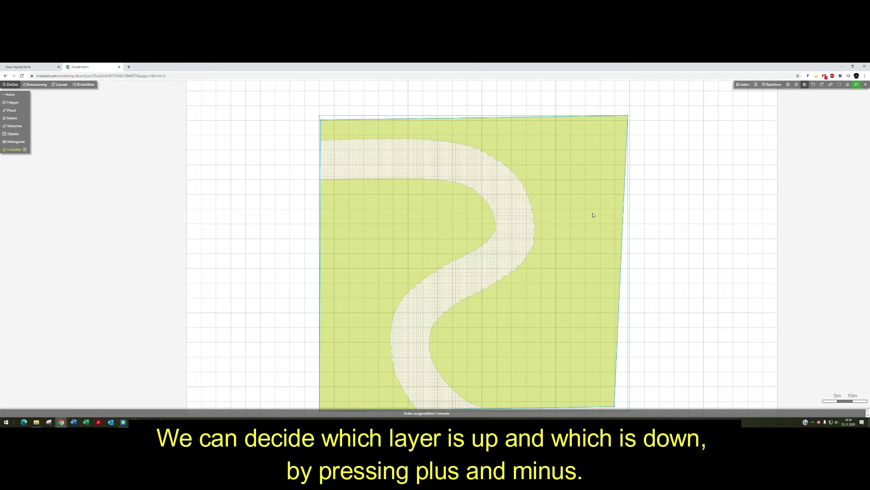
# Select the S-shaped path, move it one layer down beneath the lawn and clear the selection
pyautogui.click(520, 212)
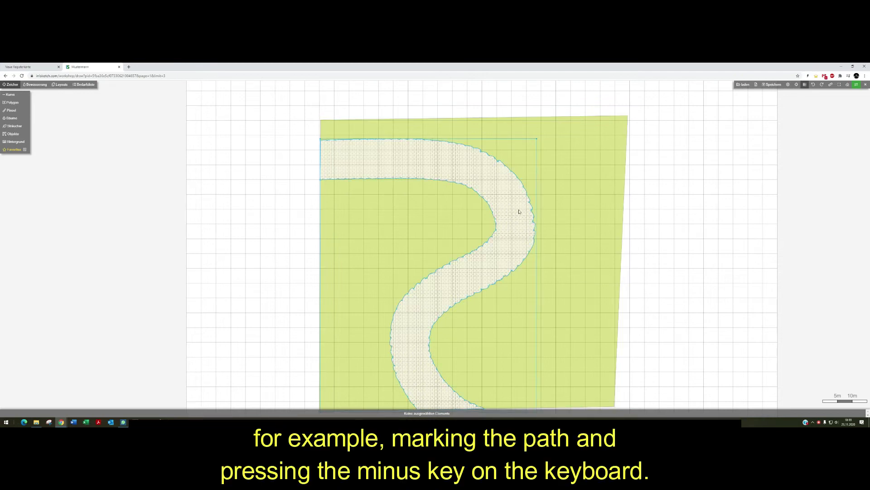
pyautogui.click(514, 208)
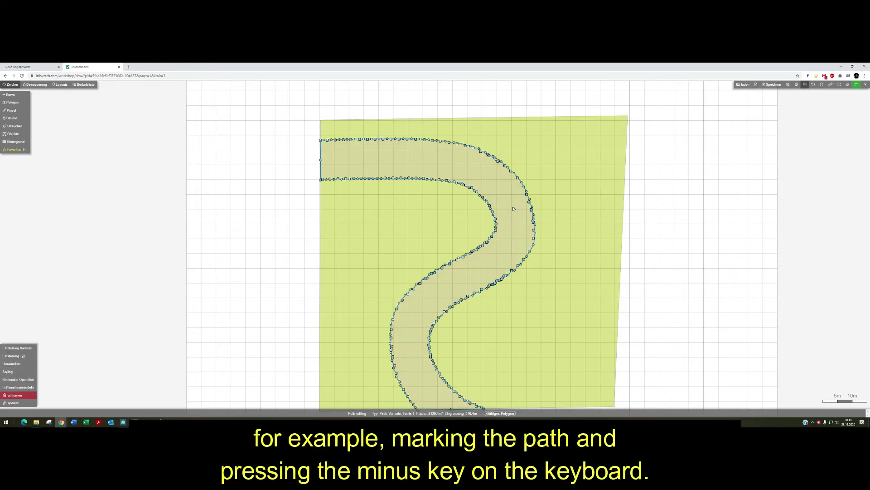
pyautogui.press('-')
pyautogui.click(679, 218)
pyautogui.click(632, 217)
# Select the lawn, move it one layer down beneath the path and clear the selection
pyautogui.click(614, 214)
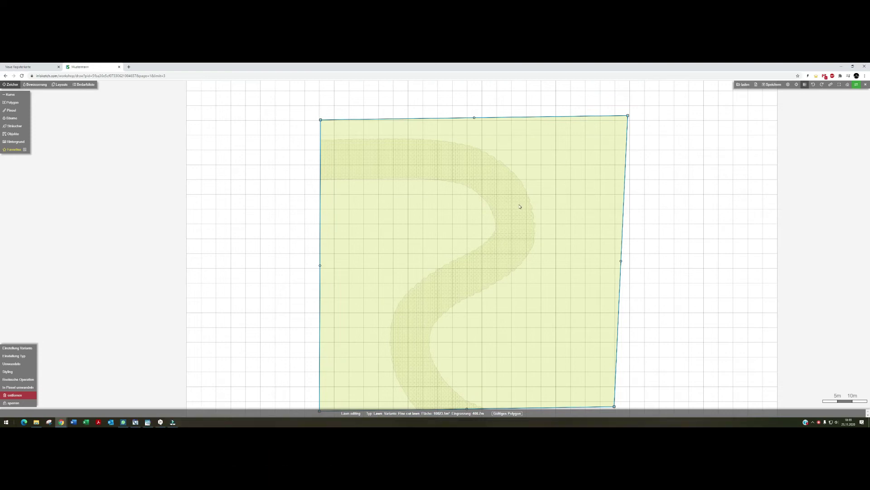
pyautogui.click(684, 200)
pyautogui.click(579, 202)
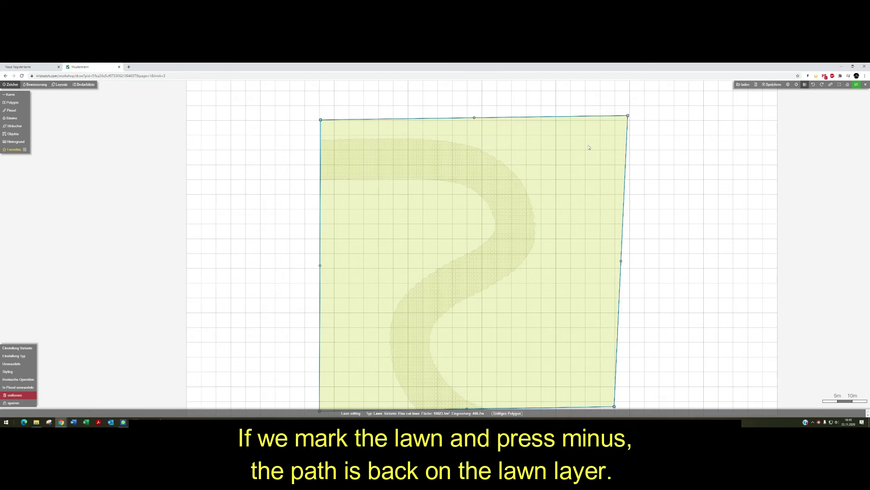
pyautogui.press('-')
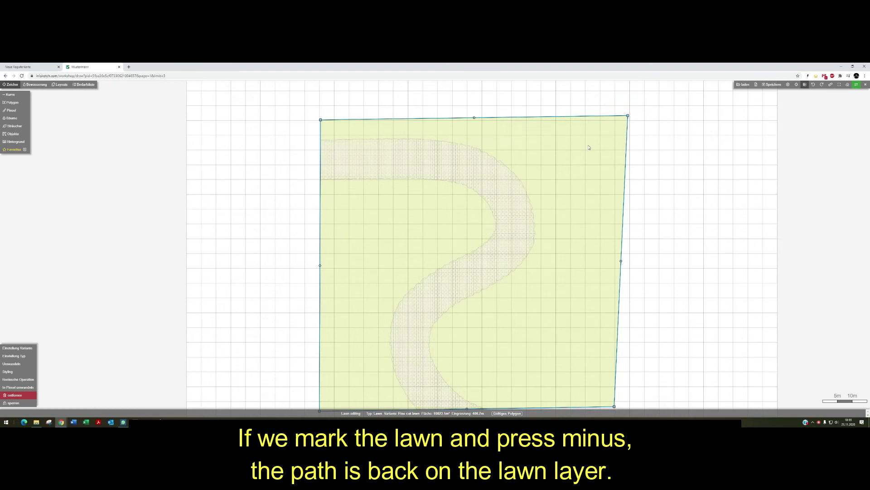
pyautogui.click(717, 213)
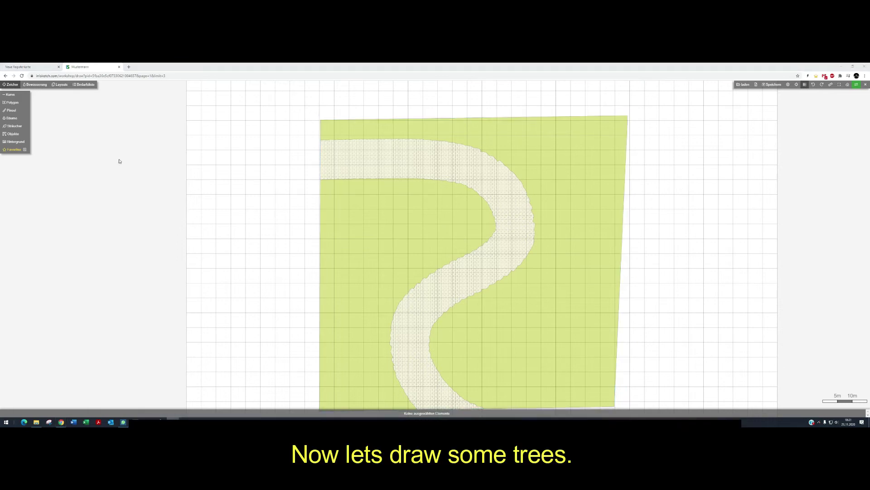
# Plant a spiky-leaved tree just below the path's upper stretch and a smaller round tree near the lawn's upper-right corner
pyautogui.click(15, 118)
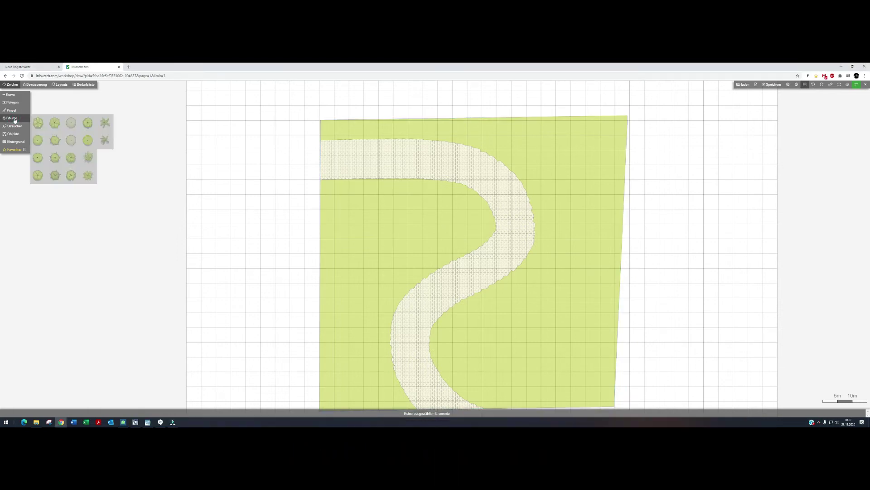
pyautogui.click(89, 158)
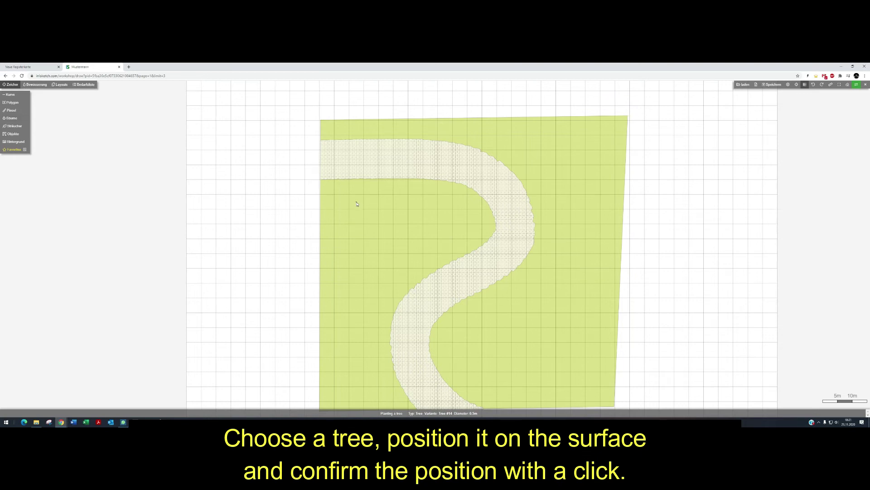
pyautogui.moveTo(356, 202); pyautogui.dragTo(376, 207)
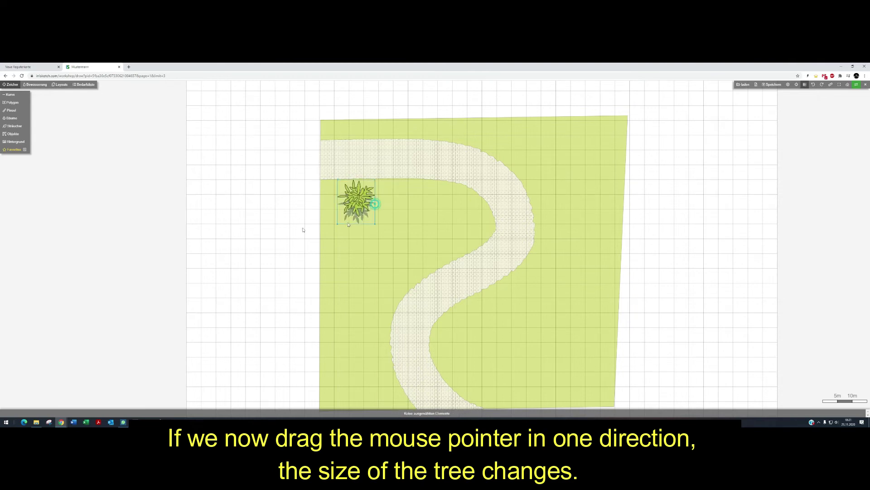
pyautogui.click(12, 118)
pyautogui.click(38, 176)
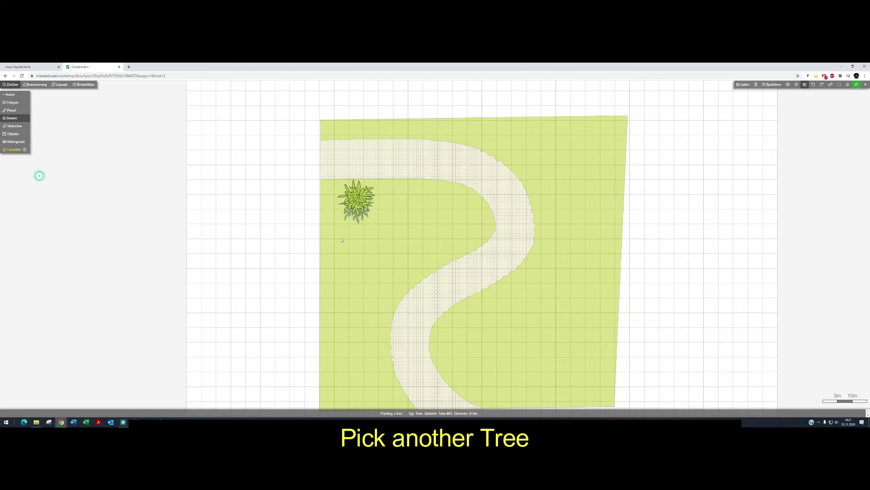
pyautogui.moveTo(552, 148); pyautogui.dragTo(560, 155)
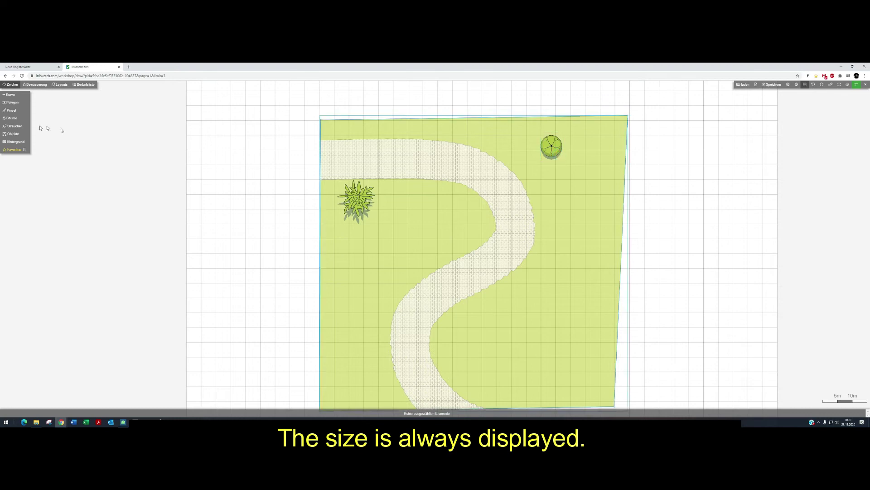
# Plant a spiky-edged round tree about 12.6 m in diameter on the lawn inside the path's lower bend
pyautogui.click(11, 118)
pyautogui.click(56, 178)
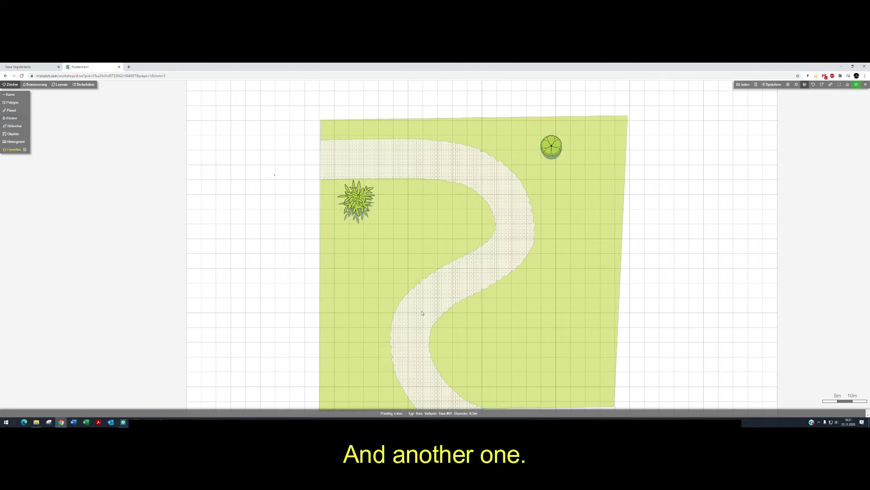
pyautogui.scroll(-3, 523, 213)
pyautogui.moveTo(506, 214)
pyautogui.mouseDown()
pyautogui.moveTo(521, 222)
pyautogui.moveTo(512, 220)
pyautogui.mouseUp()
# Duplicate the spiky-edged round tree and place the copy directly to its right on the lawn
pyautogui.click(512, 219)
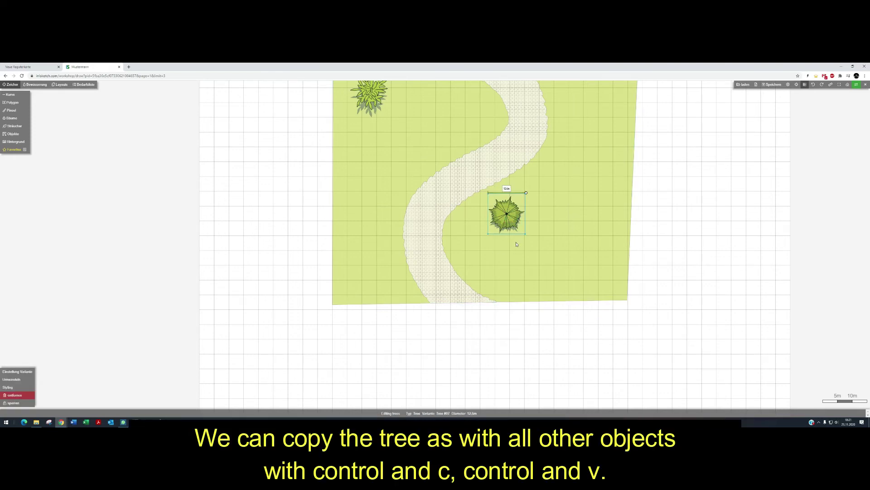
pyautogui.hotkey('ctrl', 'c')
pyautogui.hotkey('ctrl', 'v')
pyautogui.moveTo(563, 220); pyautogui.dragTo(562, 217)
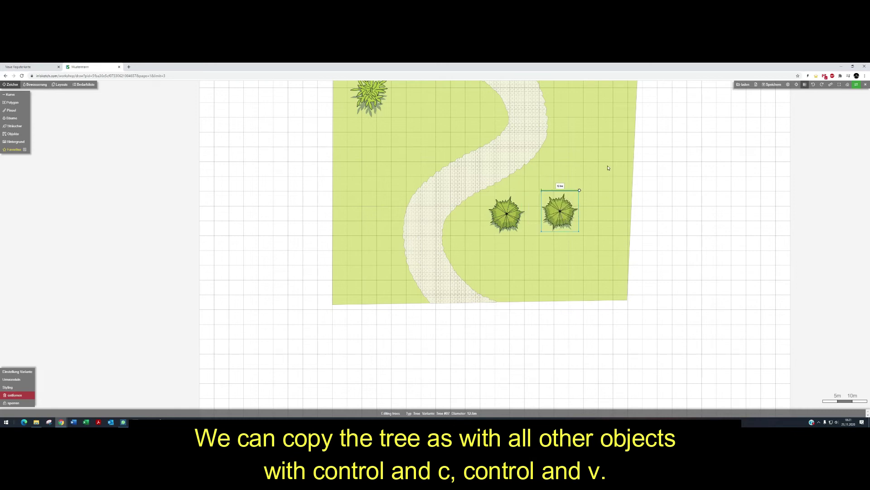
# Plant a small star-shaped bush below the spiky-leaved tree near the lawn's left edge
pyautogui.scroll(-3, 606, 167)
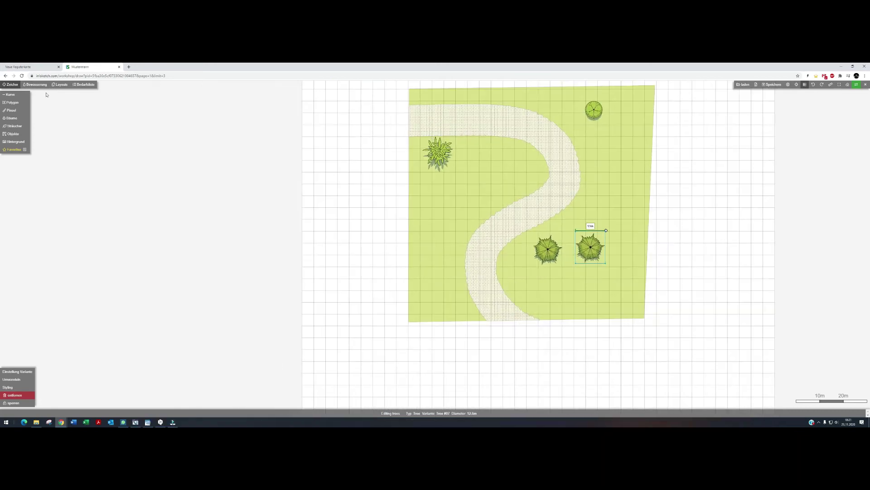
pyautogui.click(18, 126)
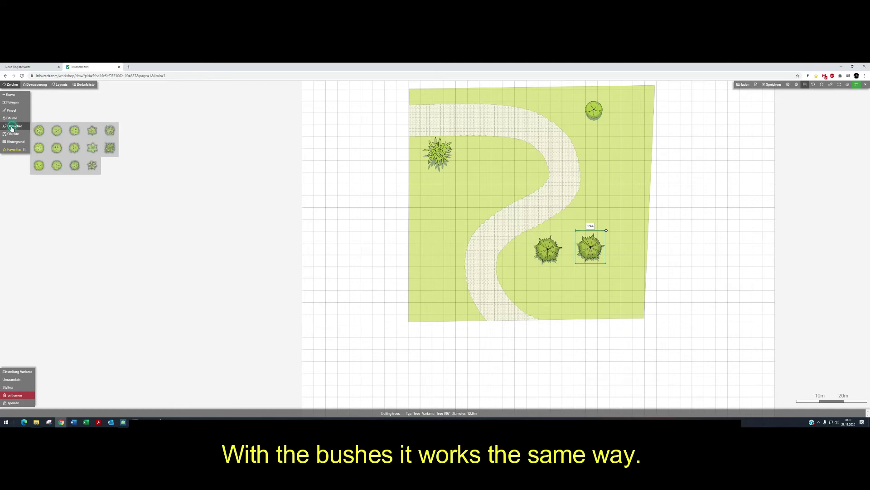
pyautogui.click(92, 131)
pyautogui.click(434, 204)
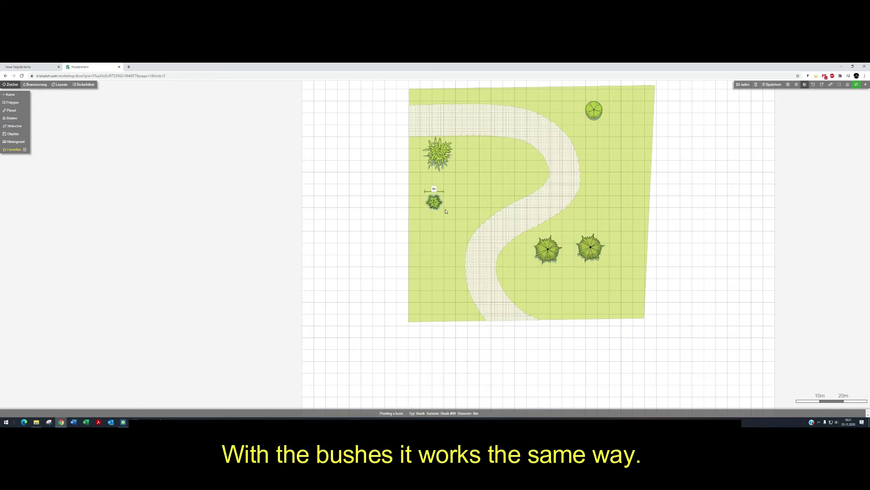
pyautogui.click(448, 210)
# Plant a dark star-shaped bush below the round tree in the upper-right part of the lawn
pyautogui.click(21, 127)
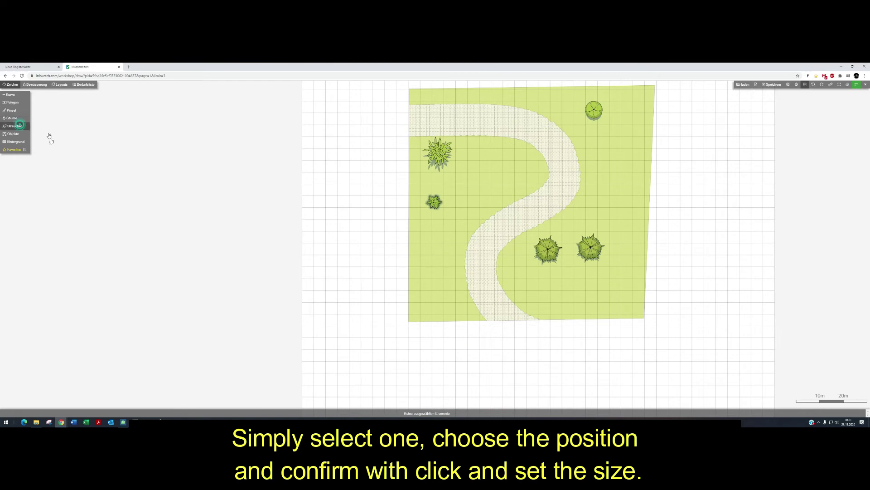
pyautogui.click(91, 165)
pyautogui.click(598, 162)
pyautogui.click(606, 173)
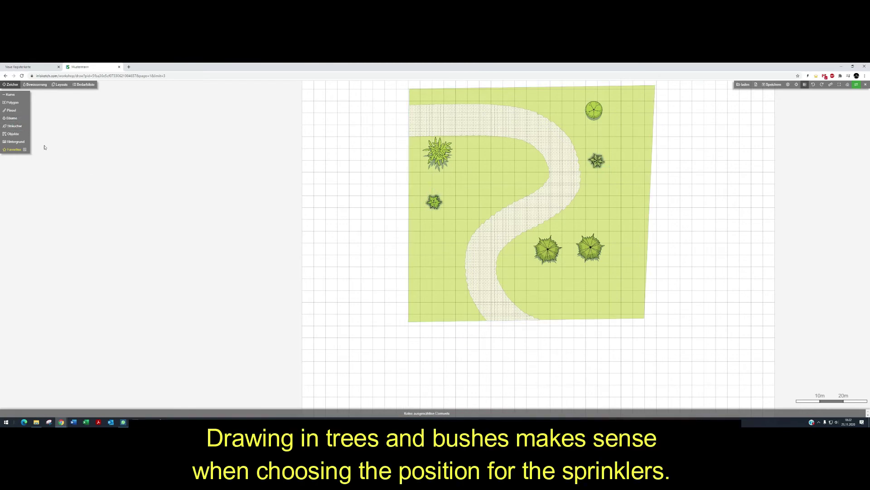
# Plant a small round bush near the lawn's left edge, below the star-shaped bush
pyautogui.click(16, 126)
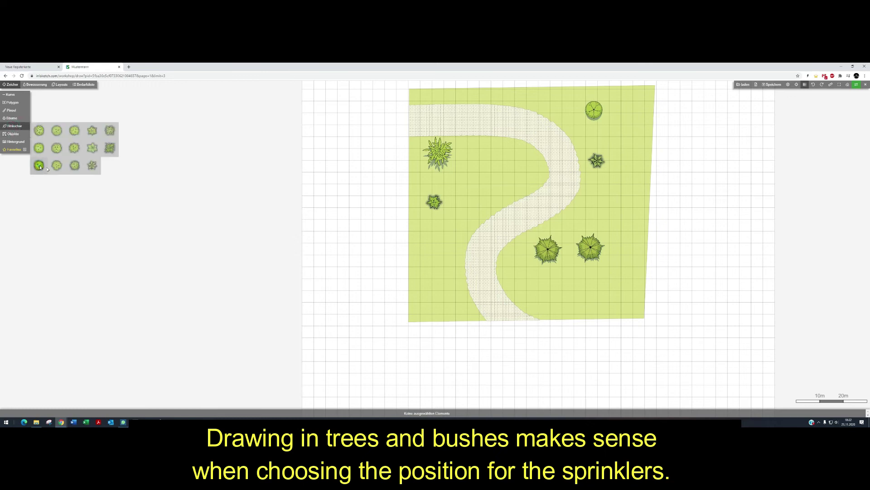
pyautogui.click(39, 166)
pyautogui.click(424, 254)
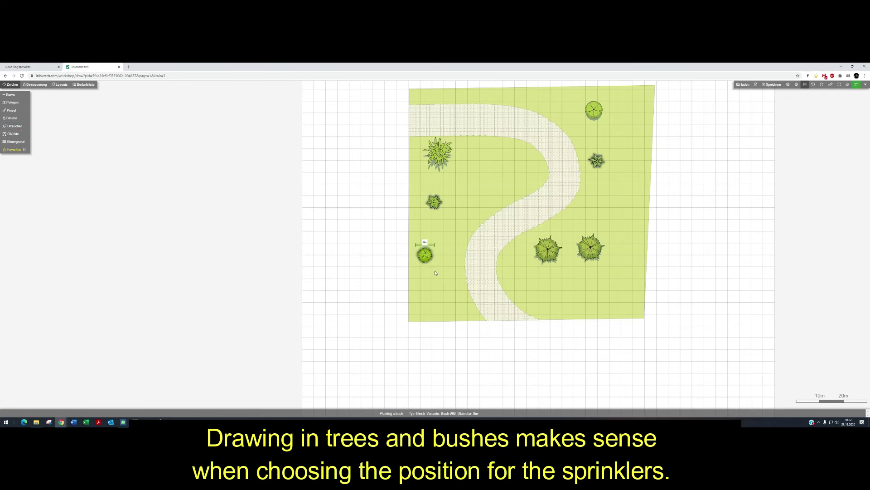
pyautogui.click(436, 273)
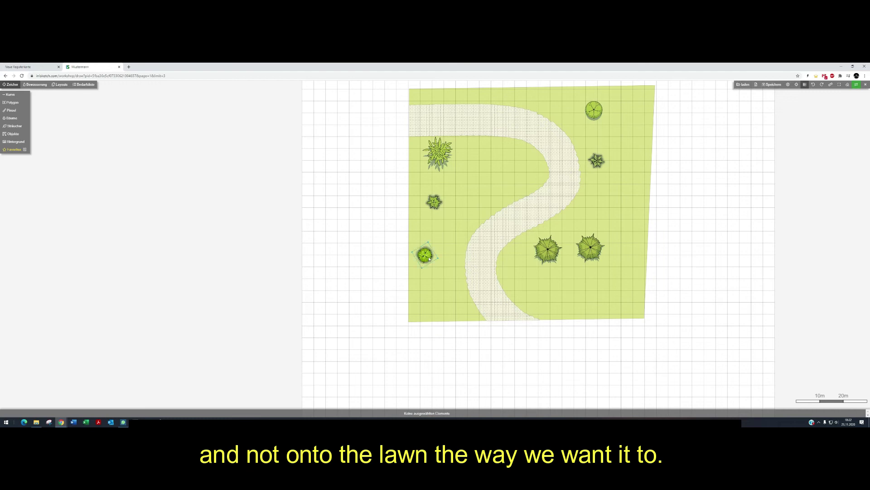
# Open the catalogue of other garden objects and look through the available stones, furniture and lights
pyautogui.click(446, 192)
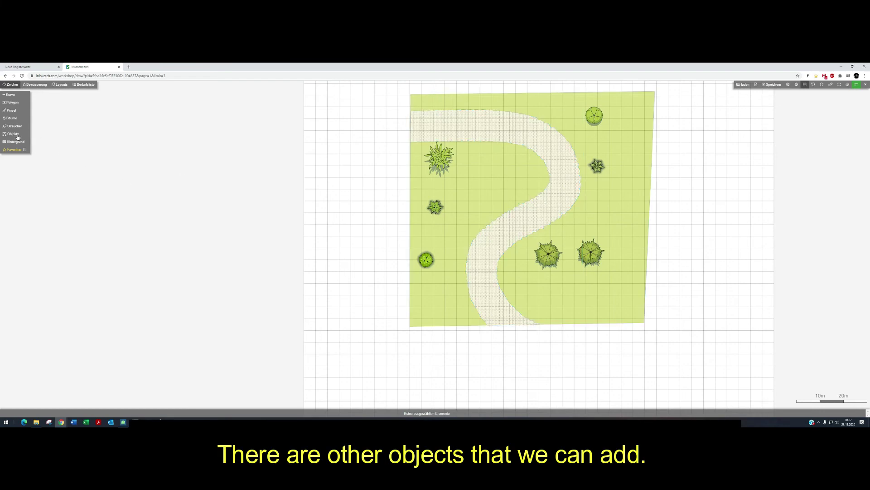
pyautogui.click(17, 135)
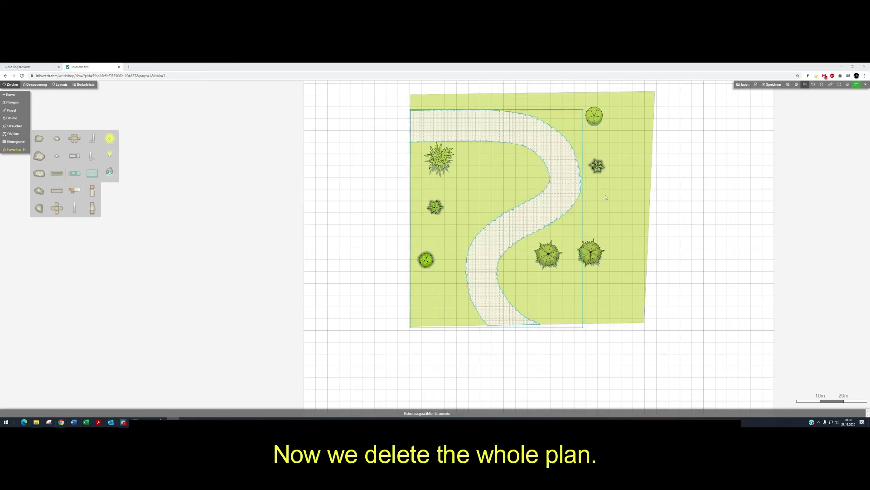
# Delete the whole garden plan, clearing the lawn, path and all plants from the page
pyautogui.click(636, 154)
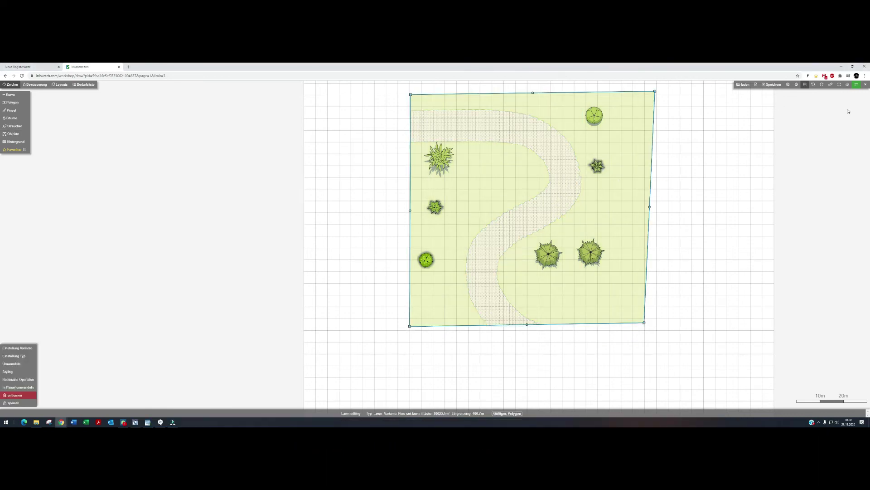
pyautogui.click(847, 86)
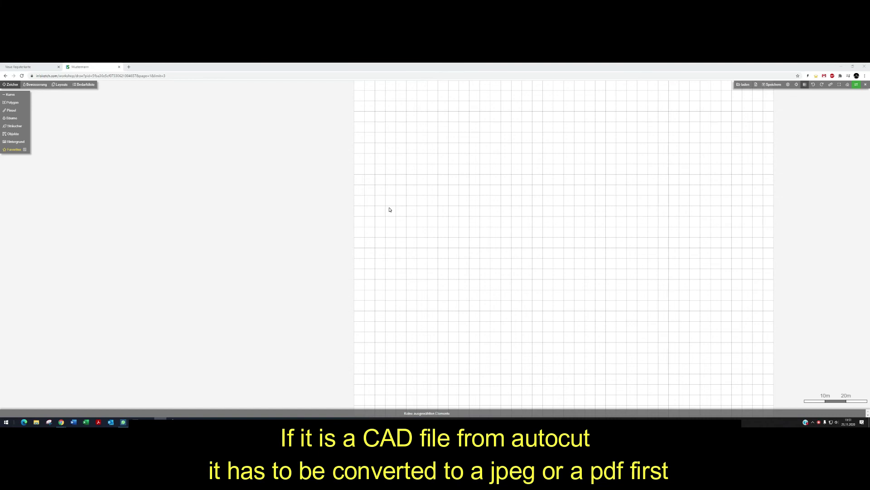
# Import the JPG aerial photo of the property as the background image of the empty plan
pyautogui.scroll(-1, 482, 229)
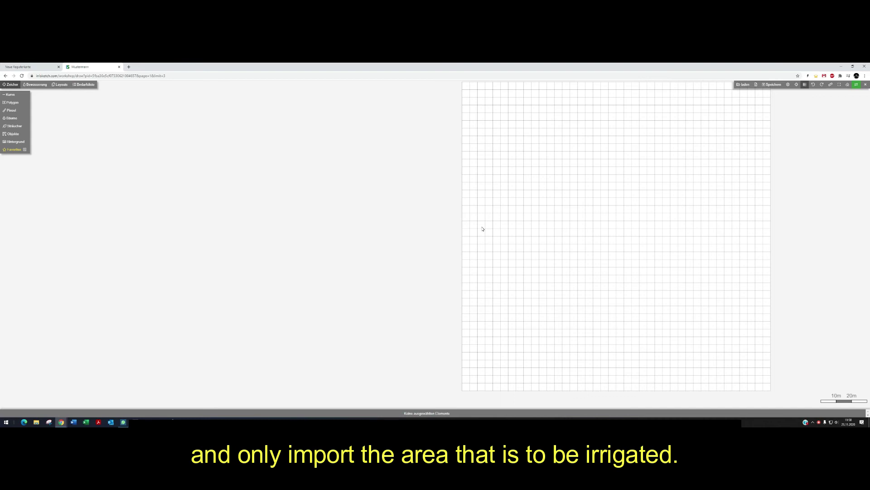
pyautogui.click(839, 85)
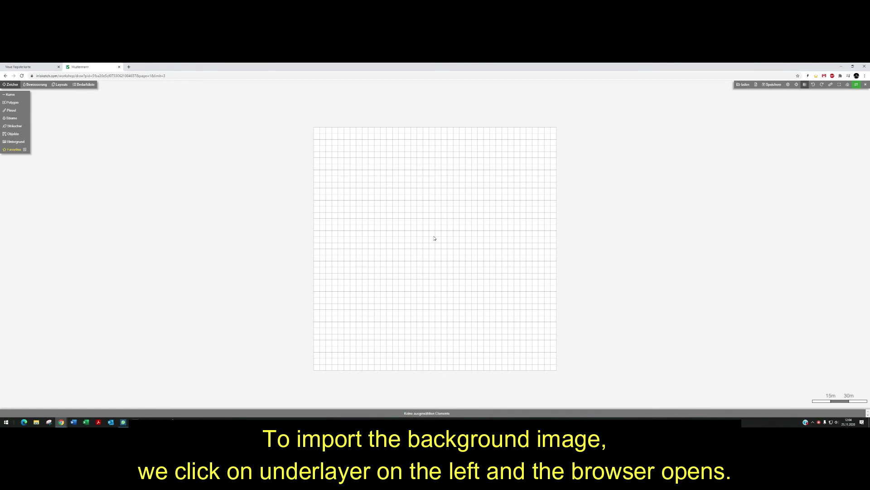
pyautogui.click(16, 141)
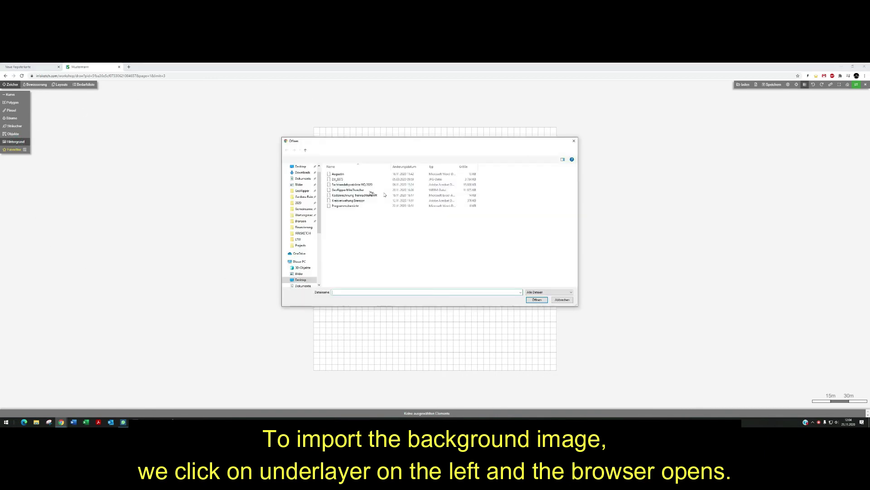
pyautogui.click(337, 179)
pyautogui.click(537, 300)
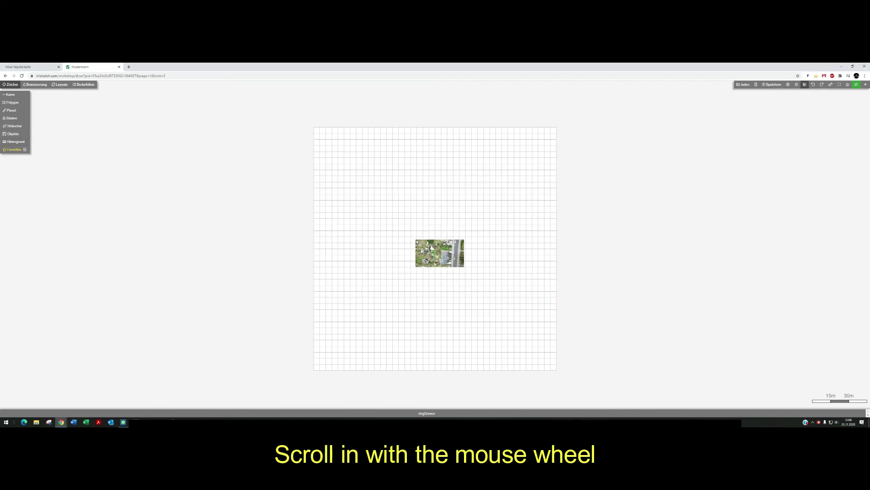
# Scale the aerial photo by marking the driveway's width beside the parked car and confirming its real length in millimetres
pyautogui.click(416, 238)
pyautogui.scroll(10, 445, 253)
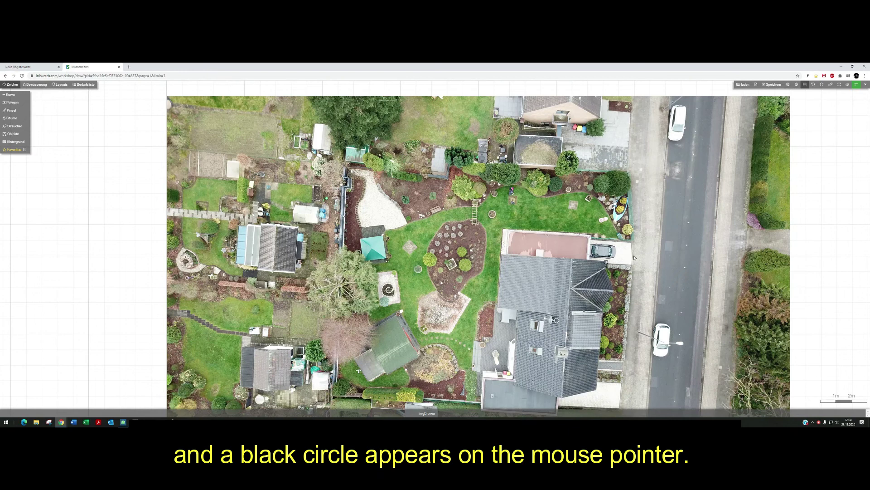
pyautogui.scroll(3, 634, 258)
pyautogui.scroll(3, 634, 257)
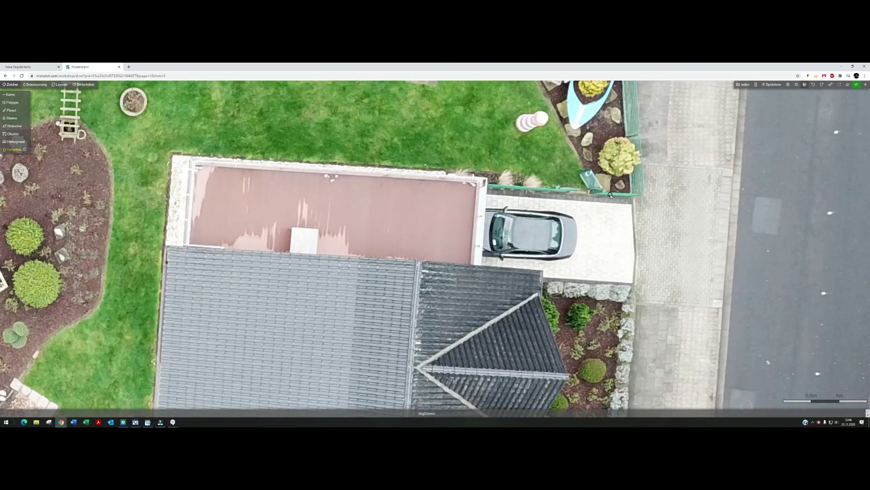
pyautogui.click(610, 195)
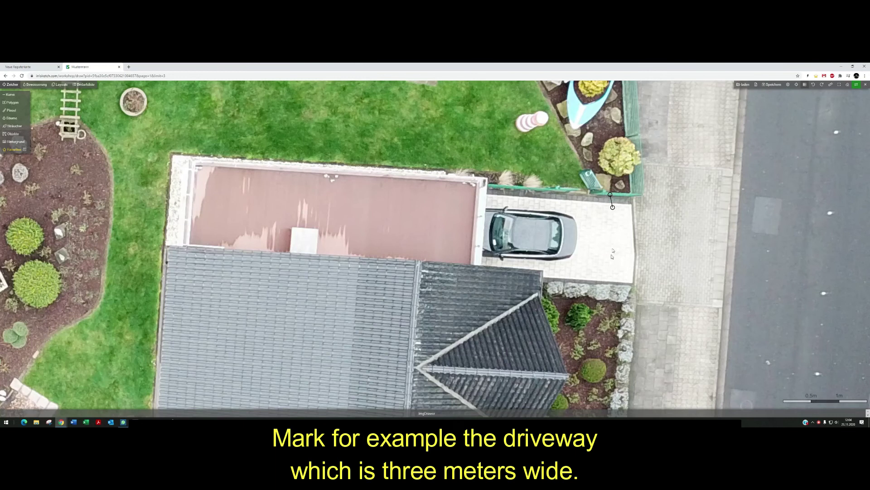
pyautogui.click(604, 285)
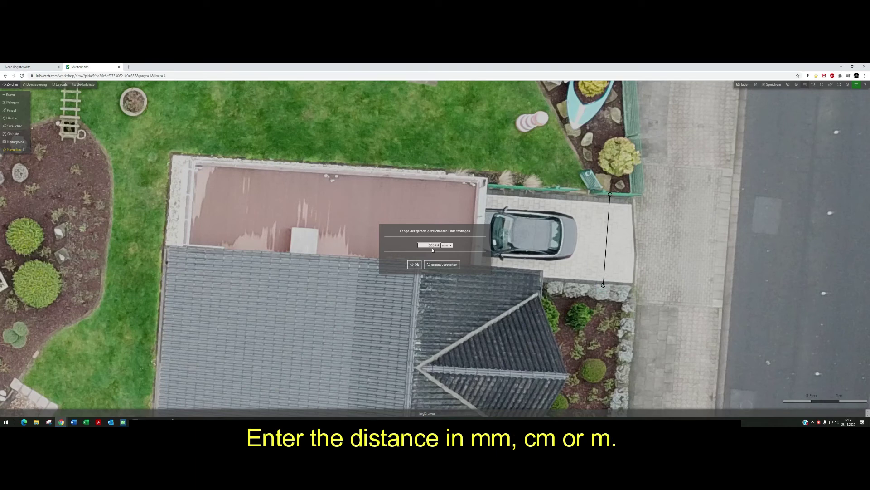
pyautogui.click(418, 264)
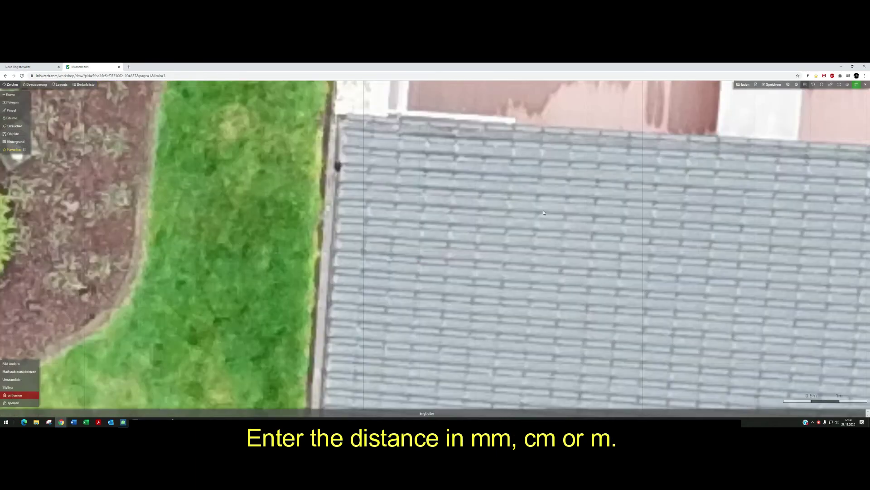
pyautogui.scroll(-10, 543, 213)
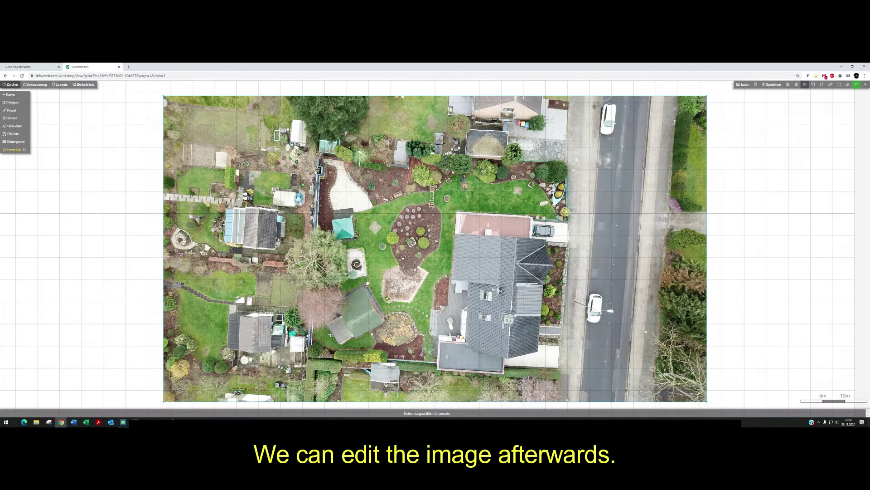
# Look at the aerial photo's transform options, try a reduced opacity and restore it to full opacity
pyautogui.click(469, 204)
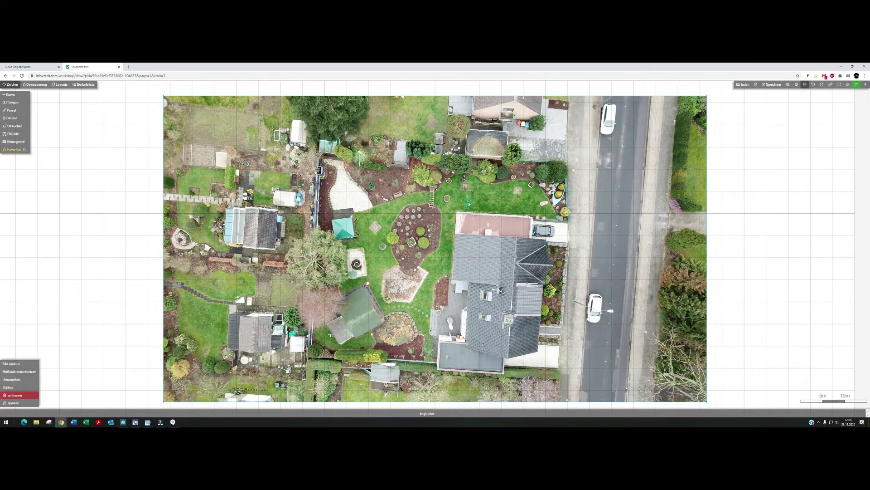
pyautogui.click(13, 382)
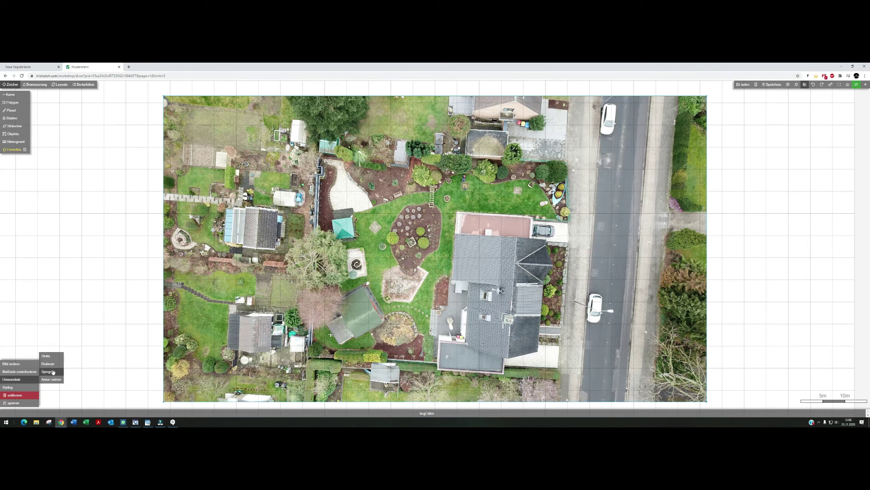
pyautogui.click(9, 388)
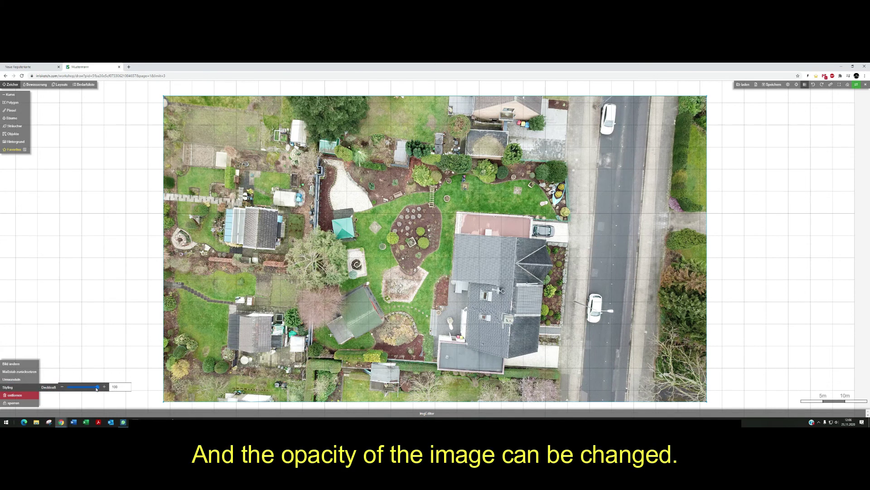
pyautogui.click(82, 387)
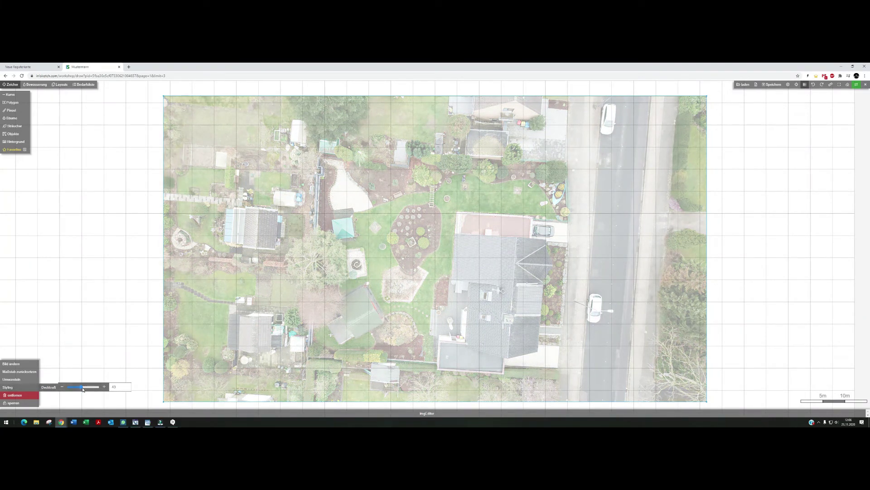
pyautogui.moveTo(82, 387); pyautogui.dragTo(99, 387)
pyautogui.click(122, 284)
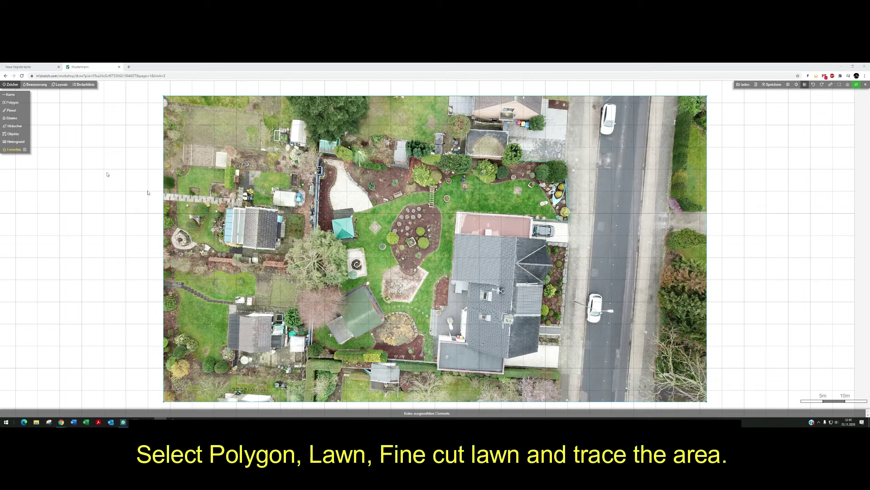
# Start a Fine cut lawn polygon at the green bench and trace along the fence and the garage's upper edge
pyautogui.click(18, 104)
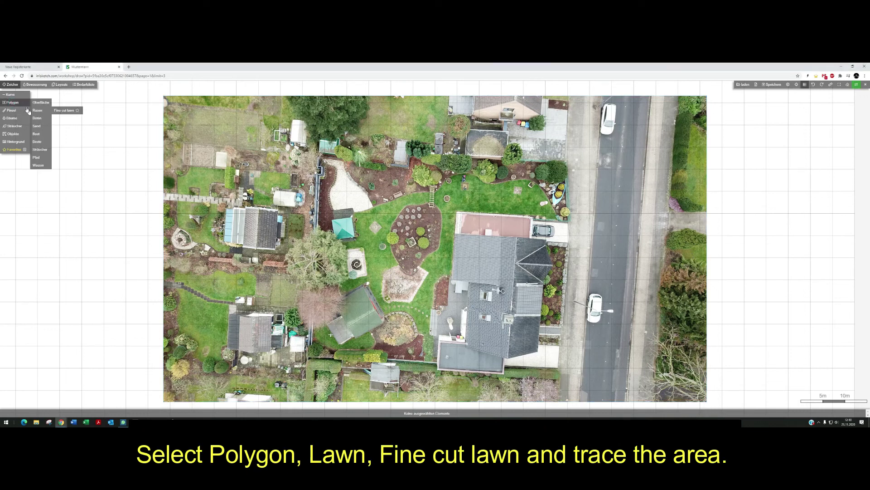
pyautogui.click(64, 110)
pyautogui.scroll(1, 551, 219)
pyautogui.scroll(5, 551, 219)
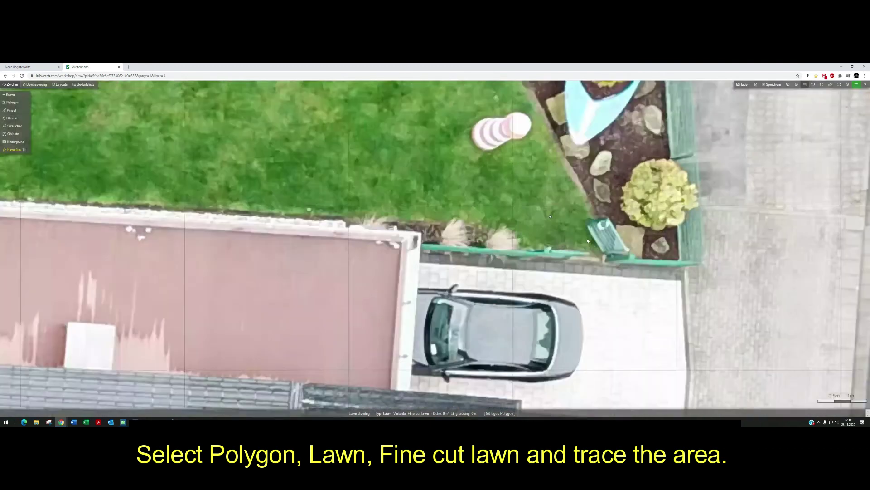
pyautogui.click(611, 255)
pyautogui.click(516, 248)
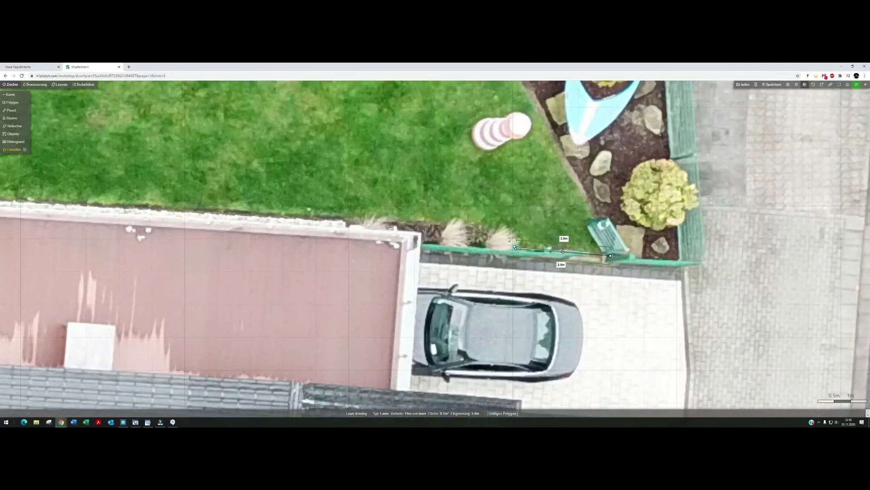
pyautogui.click(508, 232)
pyautogui.click(376, 219)
pyautogui.click(237, 210)
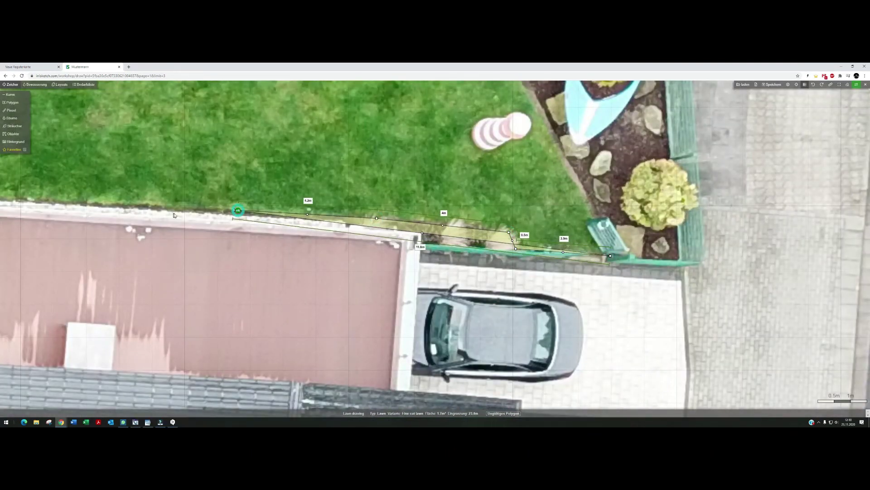
# Continue the lawn outline around the garage corner, down the house wall and along the small mulch bed's upper edge
pyautogui.moveTo(235, 217); pyautogui.dragTo(711, 266)
pyautogui.click(327, 237)
pyautogui.moveTo(327, 367); pyautogui.dragTo(332, 200)
pyautogui.scroll(-2, 332, 199)
pyautogui.moveTo(299, 313); pyautogui.dragTo(297, 220)
pyautogui.click(286, 342)
pyautogui.click(240, 354)
pyautogui.click(206, 392)
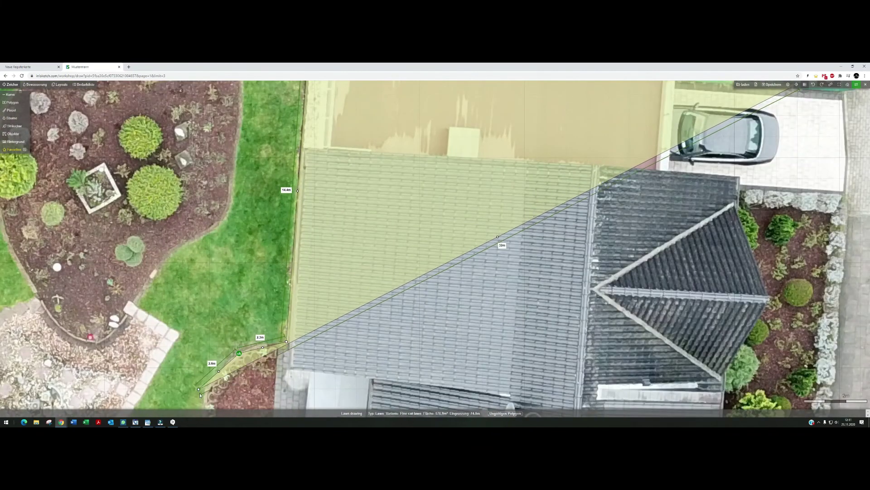
# Trace the lawn outline down beside the small bed and terrace and around the lower end of the narrow grass strip
pyautogui.moveTo(208, 394); pyautogui.dragTo(210, 183)
pyautogui.click(208, 296)
pyautogui.click(202, 296)
pyautogui.moveTo(203, 299); pyautogui.dragTo(203, 147)
pyautogui.click(195, 266)
pyautogui.click(214, 271)
pyautogui.click(206, 369)
pyautogui.click(232, 372)
pyautogui.click(230, 395)
pyautogui.click(171, 391)
# Trace the lawn outline back up the narrow strip and along the stone border of the flowering bed
pyautogui.click(172, 370)
pyautogui.click(162, 369)
pyautogui.click(167, 271)
pyautogui.click(142, 262)
pyautogui.click(125, 209)
pyautogui.click(55, 153)
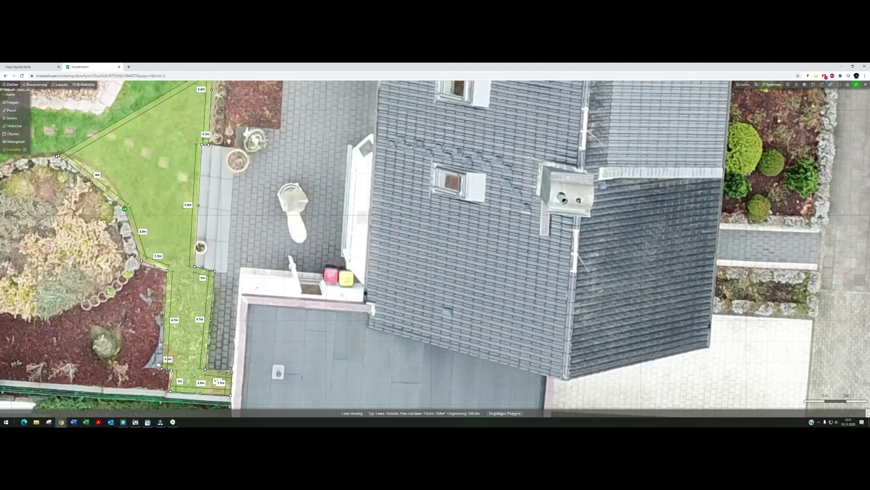
# Continue the lawn outline along the stone border to the green-roofed shed and around the shed's upper corner
pyautogui.moveTo(56, 157); pyautogui.dragTo(348, 205)
pyautogui.click(274, 221)
pyautogui.click(201, 92)
pyautogui.scroll(-2, 289, 192)
pyautogui.click(284, 177)
pyautogui.click(223, 211)
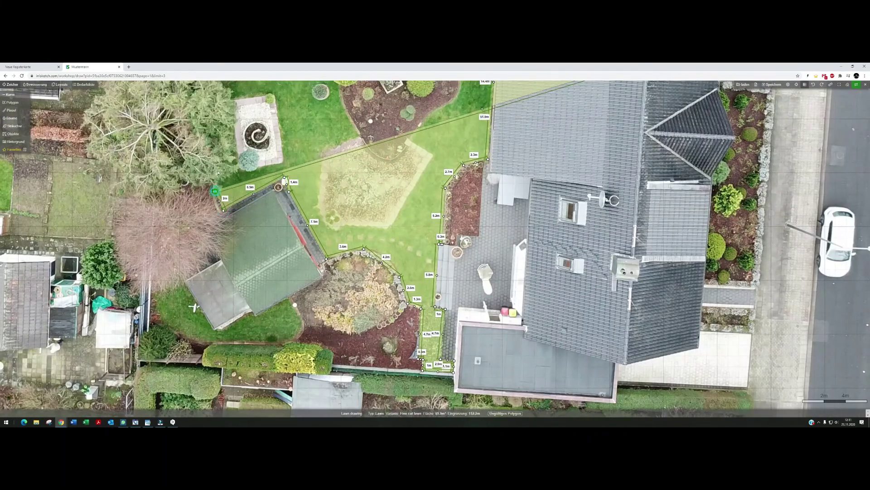
# Trace the lawn outline past the bare tree and around the gravel square with the spiral feature
pyautogui.click(215, 191)
pyautogui.click(219, 169)
pyautogui.click(239, 171)
pyautogui.click(284, 162)
pyautogui.click(273, 95)
pyautogui.click(230, 99)
# Trace the lawn outline around the lower corner and along the side of the turquoise pavilion
pyautogui.moveTo(232, 103); pyautogui.dragTo(279, 191)
pyautogui.click(276, 172)
pyautogui.click(307, 164)
pyautogui.click(307, 157)
pyautogui.click(298, 98)
pyautogui.scroll(-4, 297, 97)
# Trace the lawn's upper edge along the planting beds and boat back to the fence, and finish the polygon
pyautogui.moveTo(297, 97); pyautogui.dragTo(300, 177)
pyautogui.click(342, 162)
pyautogui.click(382, 156)
pyautogui.click(397, 140)
pyautogui.click(418, 139)
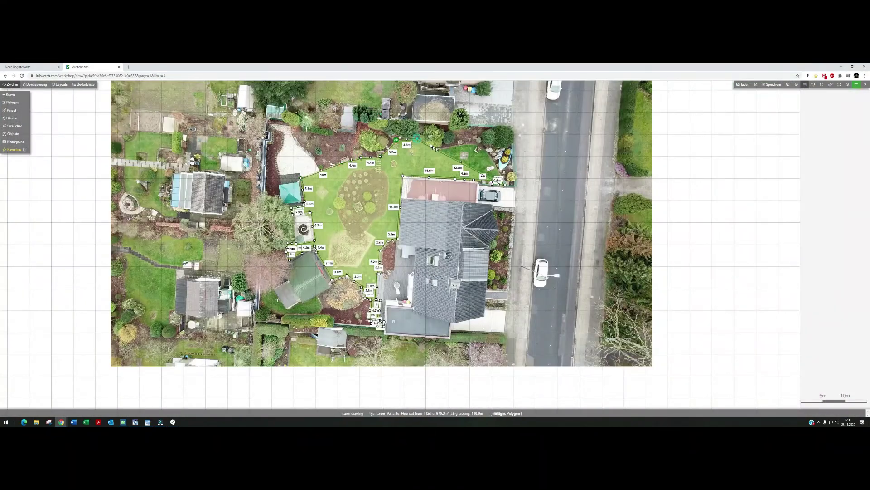
pyautogui.click(437, 149)
pyautogui.click(473, 145)
pyautogui.click(494, 162)
pyautogui.click(504, 181)
pyautogui.rightClick(479, 168)
pyautogui.click(479, 170)
# Adjust the points and curves of the lawn's upper boundary to follow the edges of the planting beds
pyautogui.scroll(3, 480, 170)
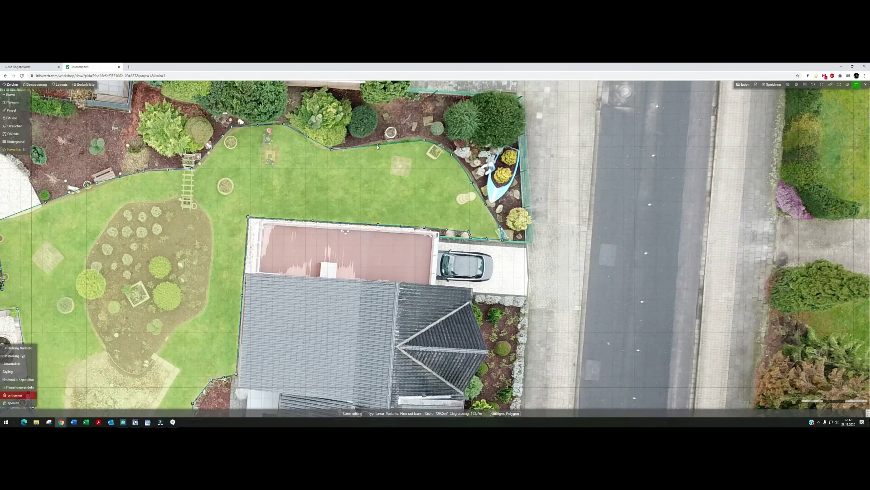
pyautogui.moveTo(380, 145); pyautogui.dragTo(384, 143)
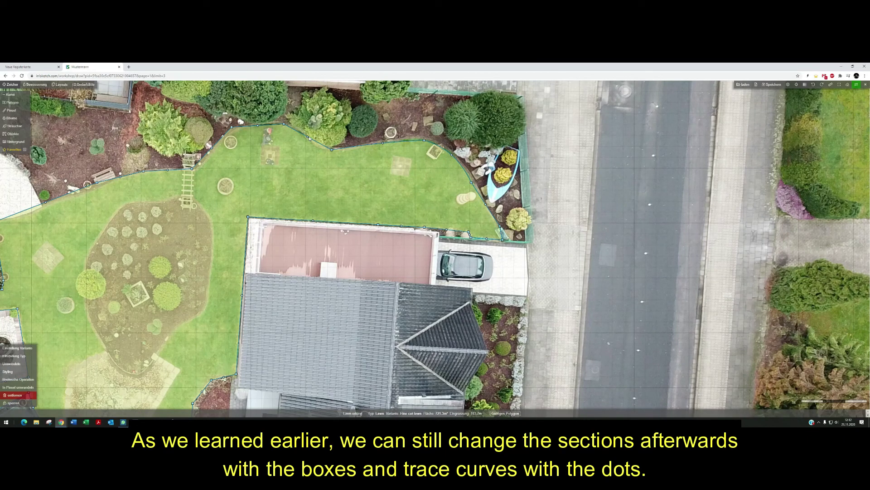
pyautogui.moveTo(308, 140); pyautogui.dragTo(217, 146)
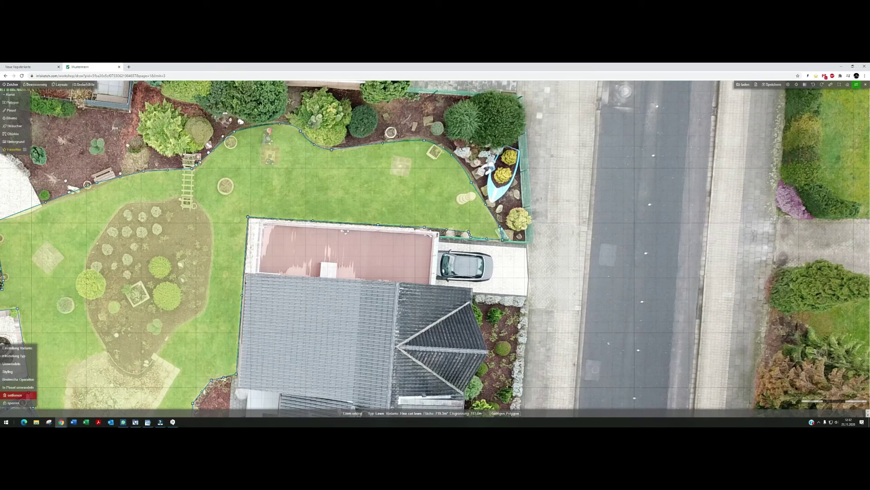
pyautogui.moveTo(201, 160); pyautogui.dragTo(235, 152)
pyautogui.scroll(2, 202, 160)
pyautogui.scroll(-1, 226, 161)
pyautogui.moveTo(122, 175); pyautogui.dragTo(124, 182)
pyautogui.moveTo(38, 212); pyautogui.dragTo(175, 201)
pyautogui.click(206, 186)
# Shape the lawn's lower boundary to follow the flowering bed's stone border and the small mulch bed beside the terrace
pyautogui.scroll(-2, 222, 249)
pyautogui.moveTo(292, 408); pyautogui.dragTo(282, 296)
pyautogui.moveTo(292, 351); pyautogui.dragTo(297, 344)
pyautogui.moveTo(253, 341); pyautogui.dragTo(255, 336)
pyautogui.moveTo(281, 337); pyautogui.dragTo(272, 257)
pyautogui.moveTo(359, 180); pyautogui.dragTo(357, 205)
pyautogui.click(357, 203)
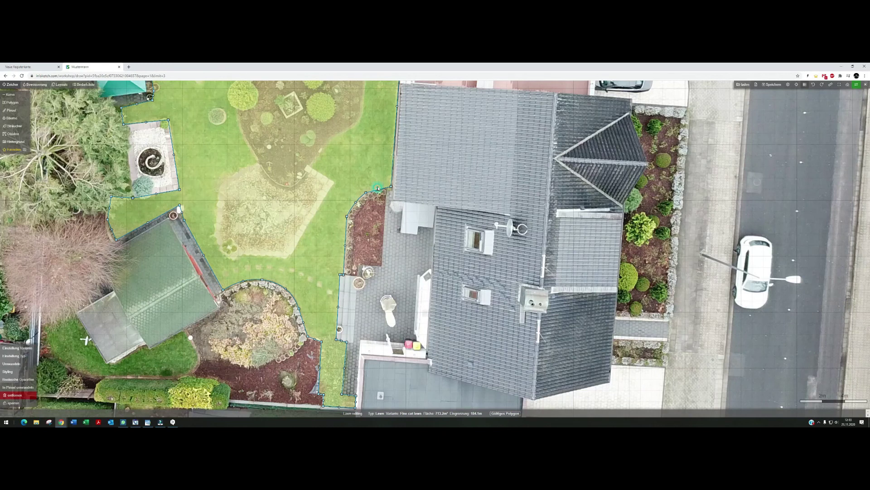
pyautogui.moveTo(378, 189); pyautogui.dragTo(284, 306)
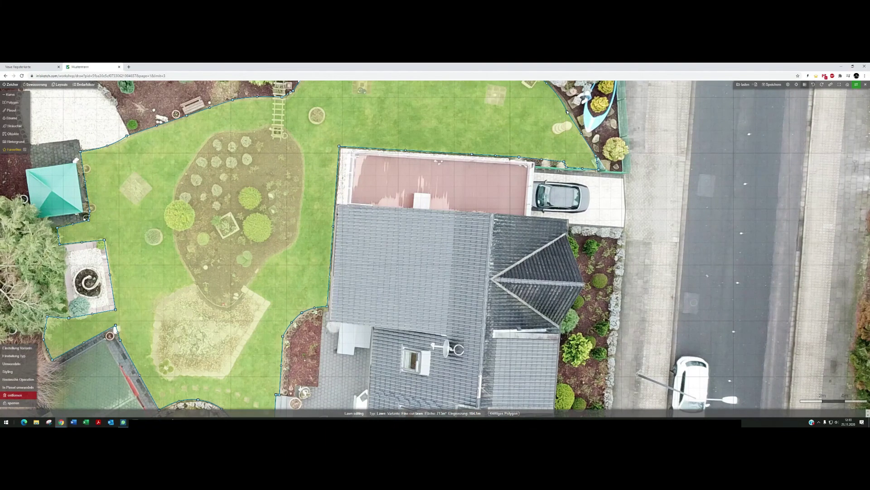
pyautogui.moveTo(568, 112)
pyautogui.scroll(-3, 622, 131)
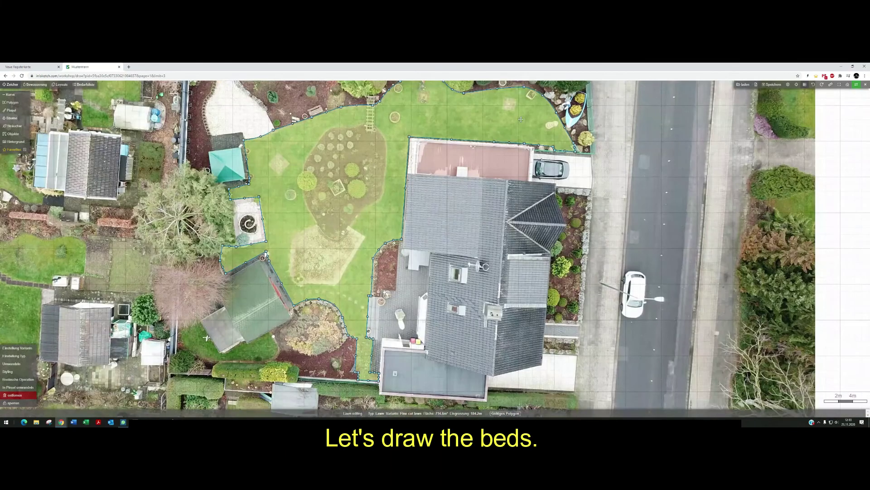
# Move the lawn polygon aside over the house and street to uncover the garden beds in the photo
pyautogui.click(622, 128)
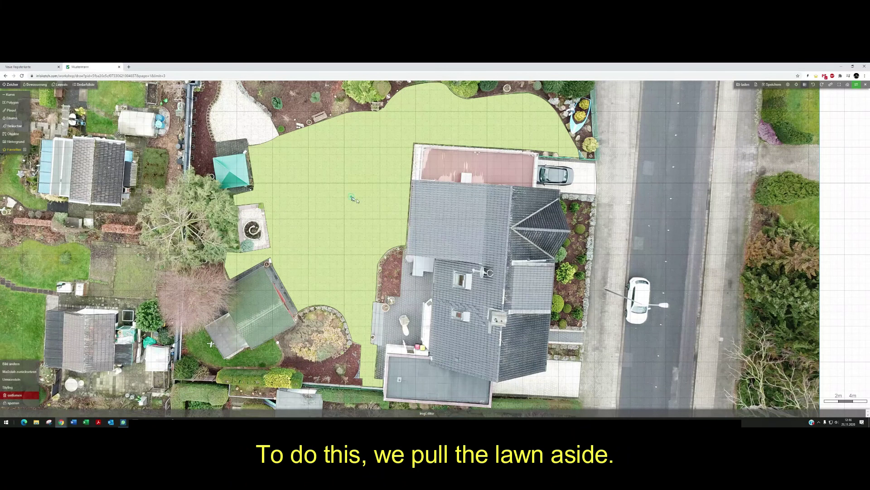
pyautogui.click(346, 192)
pyautogui.moveTo(344, 188); pyautogui.dragTo(584, 212)
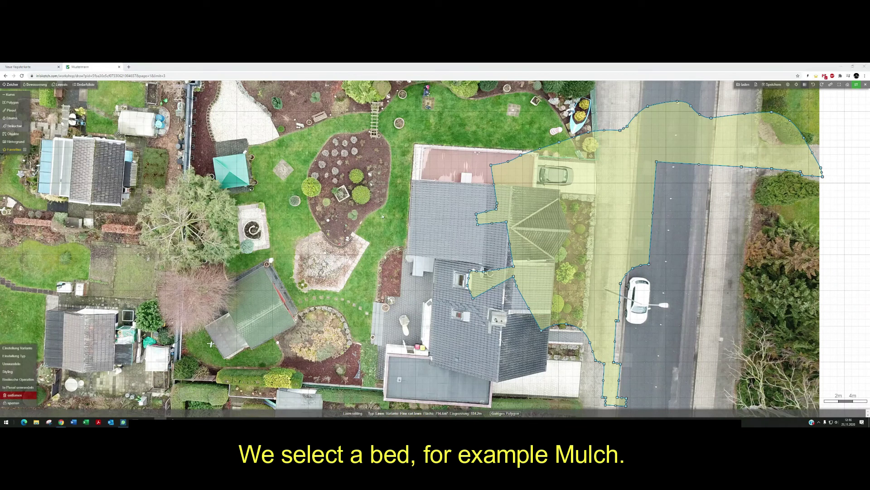
# Start a Mulch bed polygon at the top of the central oval bed and trace down its side
pyautogui.click(11, 103)
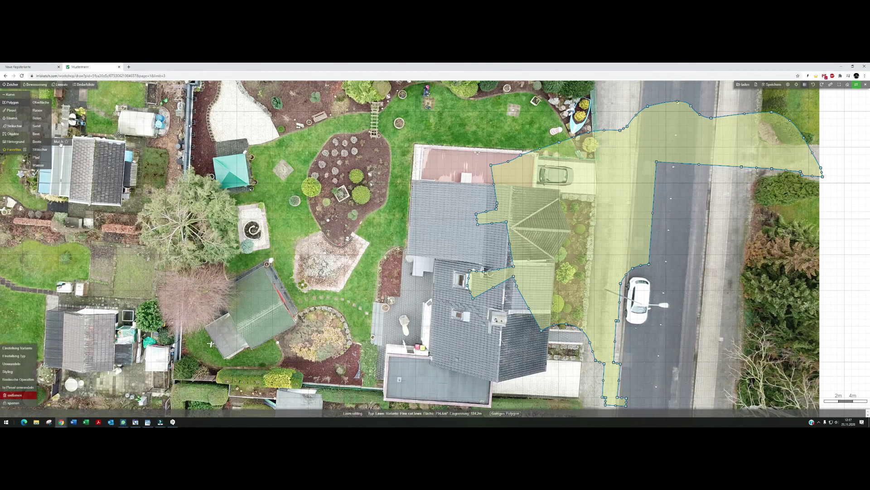
pyautogui.click(59, 141)
pyautogui.scroll(3, 347, 133)
pyautogui.moveTo(347, 133)
pyautogui.mouseDown()
pyautogui.moveTo(408, 121)
pyautogui.moveTo(476, 164)
pyautogui.moveTo(476, 238)
pyautogui.moveTo(438, 329)
pyautogui.mouseUp()
pyautogui.click(433, 327)
pyautogui.click(410, 345)
pyautogui.click(394, 371)
pyautogui.click(389, 380)
# Continue the mulch bed outline around the gravel area below the oval bed and back up to complete the polygon
pyautogui.scroll(-3, 389, 380)
pyautogui.click(400, 308)
pyautogui.click(359, 381)
pyautogui.moveTo(349, 386)
pyautogui.mouseDown()
pyautogui.moveTo(292, 379)
pyautogui.moveTo(317, 174)
pyautogui.mouseUp()
pyautogui.click(325, 166)
pyautogui.click(334, 156)
pyautogui.scroll(2, 338, 154)
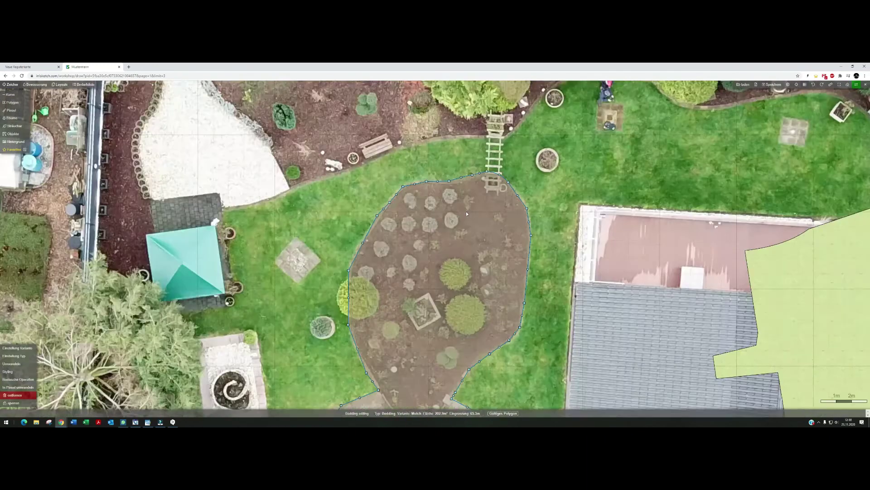
# Adjust the points of the mulch bed polygon so its outline follows the edge of the oval bed in the photo
pyautogui.scroll(2, 467, 215)
pyautogui.scroll(-2, 542, 250)
pyautogui.scroll(-2, 541, 250)
pyautogui.scroll(5, 545, 316)
pyautogui.moveTo(545, 315); pyautogui.dragTo(546, 317)
pyautogui.moveTo(478, 368); pyautogui.dragTo(476, 365)
pyautogui.scroll(-5, 477, 366)
pyautogui.scroll(2, 403, 282)
pyautogui.moveTo(443, 183); pyautogui.dragTo(410, 256)
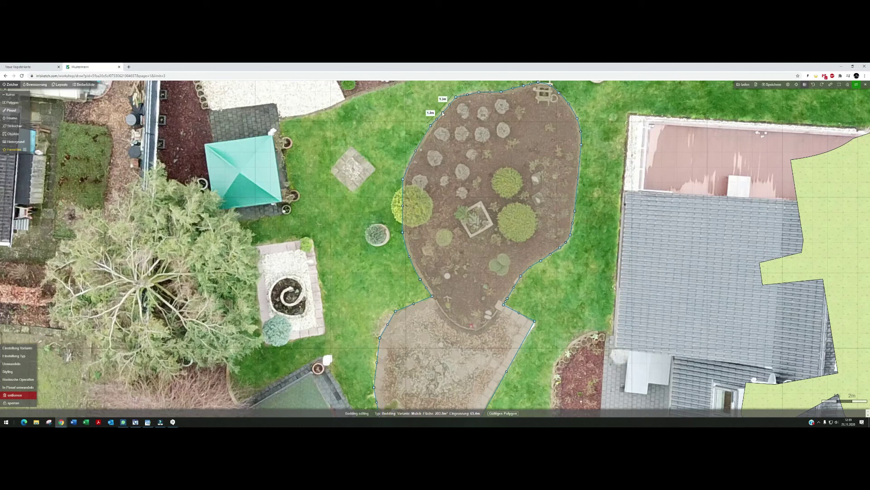
pyautogui.moveTo(468, 95); pyautogui.dragTo(468, 93)
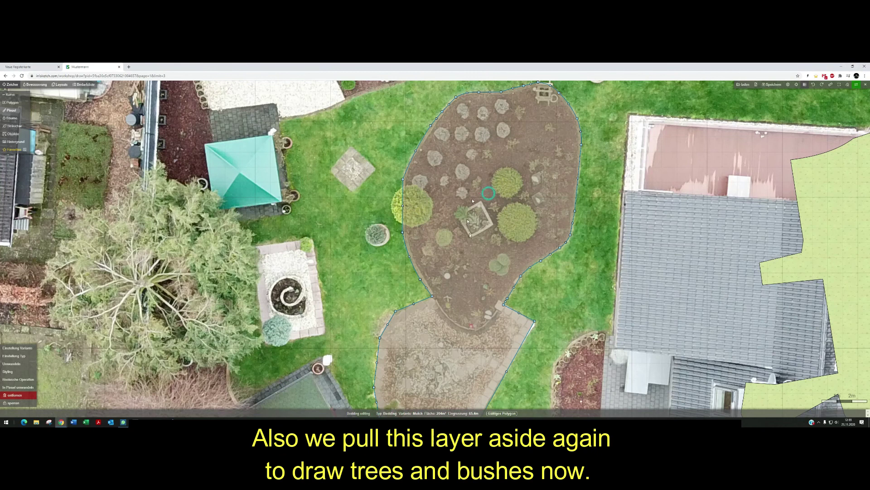
# Move the mulch bed polygon aside over the big tree and place tree symbols over the three round bushes in the oval bed
pyautogui.moveTo(424, 173); pyautogui.dragTo(24, 144)
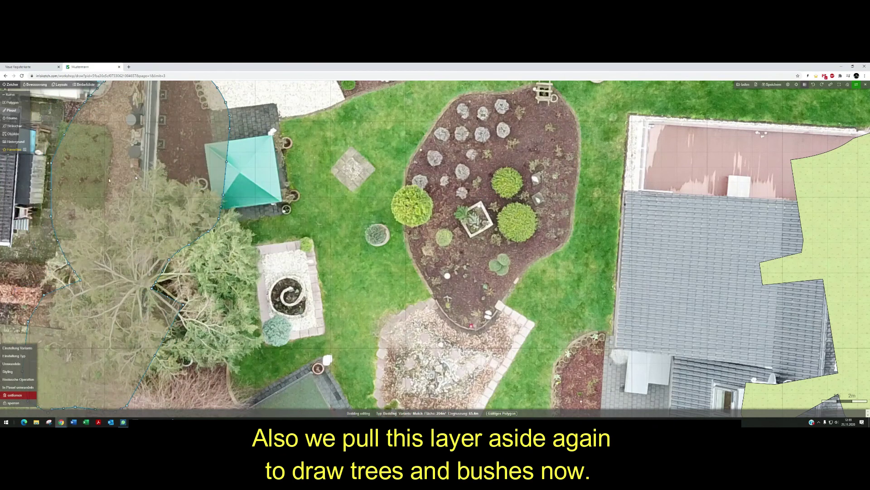
pyautogui.click(14, 119)
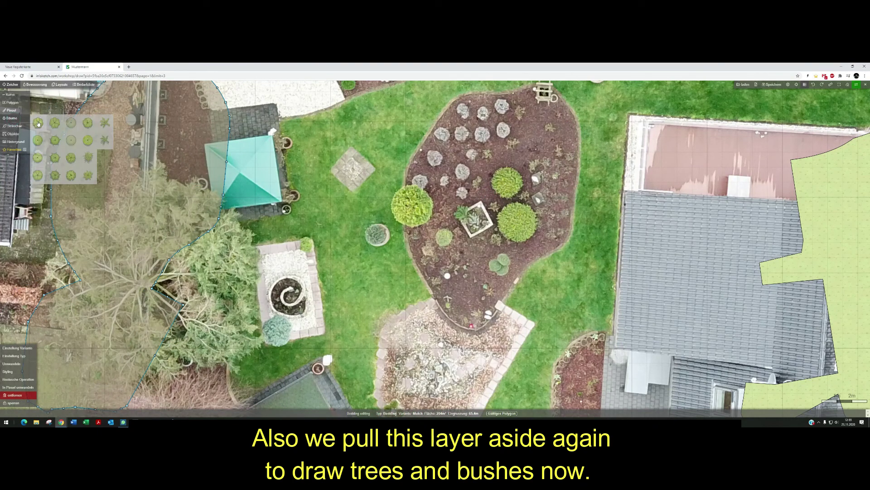
pyautogui.click(38, 125)
pyautogui.click(411, 207)
pyautogui.moveTo(507, 182); pyautogui.dragTo(507, 166)
pyautogui.click(12, 119)
pyautogui.click(57, 123)
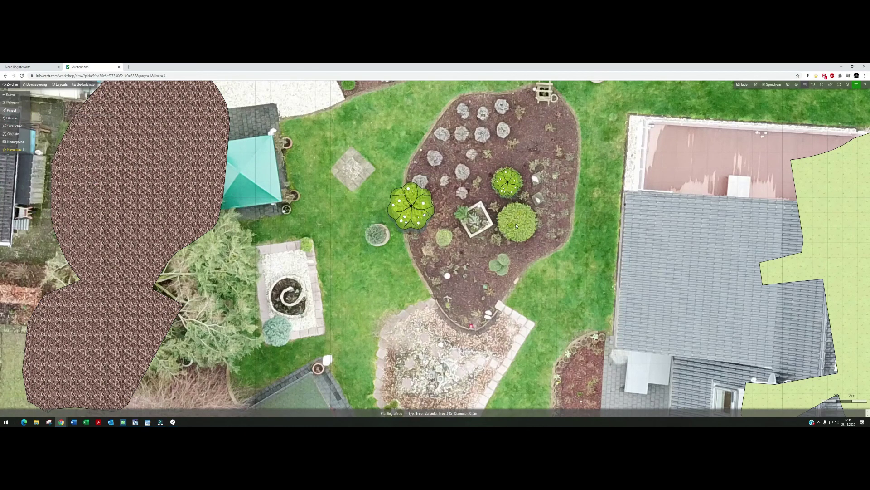
pyautogui.moveTo(517, 221); pyautogui.dragTo(516, 201)
# Place two small shrub symbols of different types over the grey shrubs in the upper part of the oval bed
pyautogui.click(19, 126)
pyautogui.click(56, 131)
pyautogui.moveTo(481, 134); pyautogui.dragTo(508, 142)
pyautogui.click(16, 127)
pyautogui.click(39, 131)
pyautogui.click(508, 142)
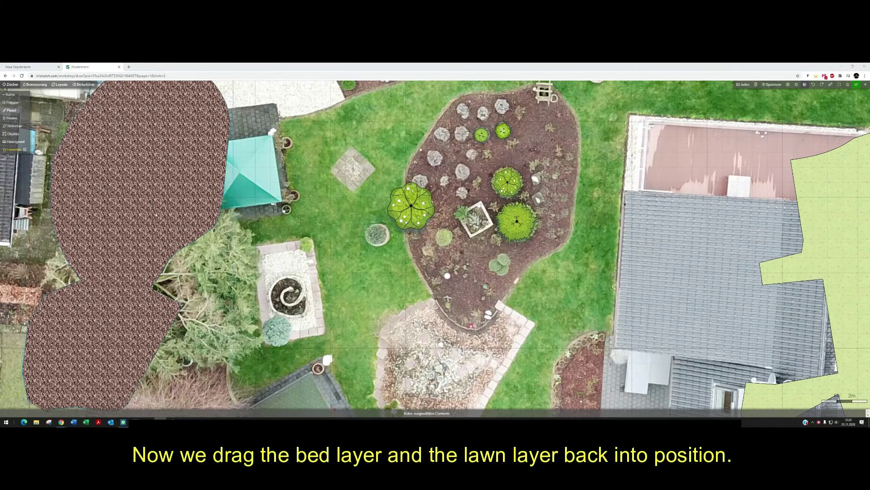
# Move the mulch bed and the lawn polygon back to their original positions on the photo
pyautogui.moveTo(157, 206); pyautogui.dragTo(514, 202)
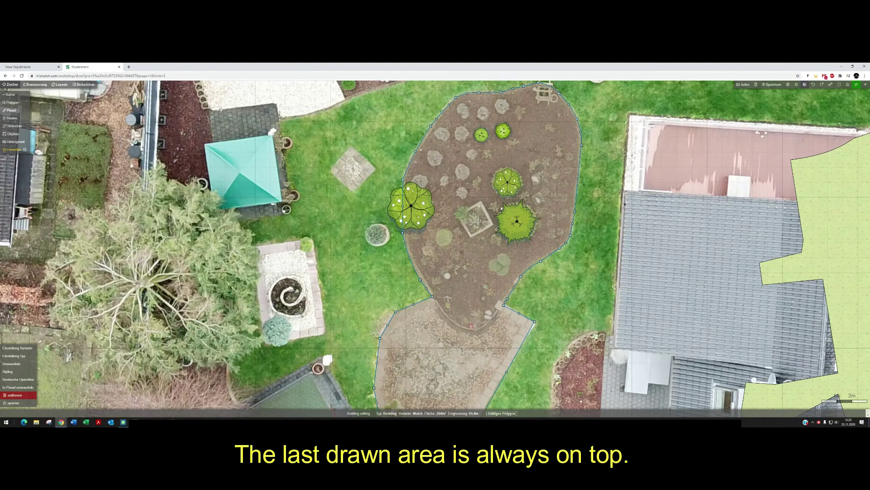
pyautogui.click(812, 202)
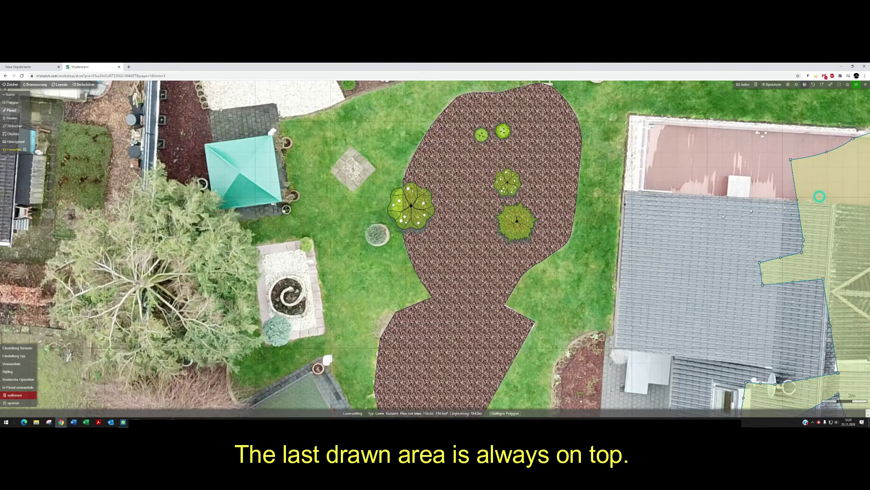
pyautogui.scroll(-3, 807, 214)
pyautogui.moveTo(802, 221); pyautogui.dragTo(602, 204)
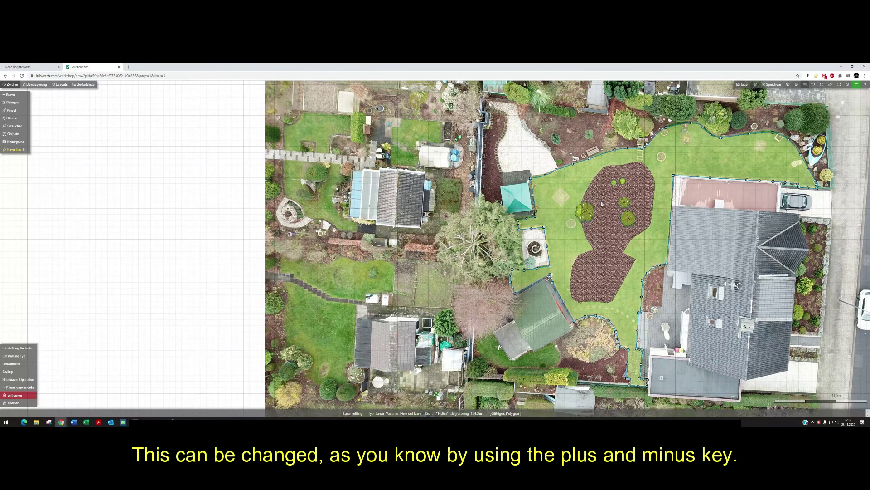
pyautogui.click(577, 149)
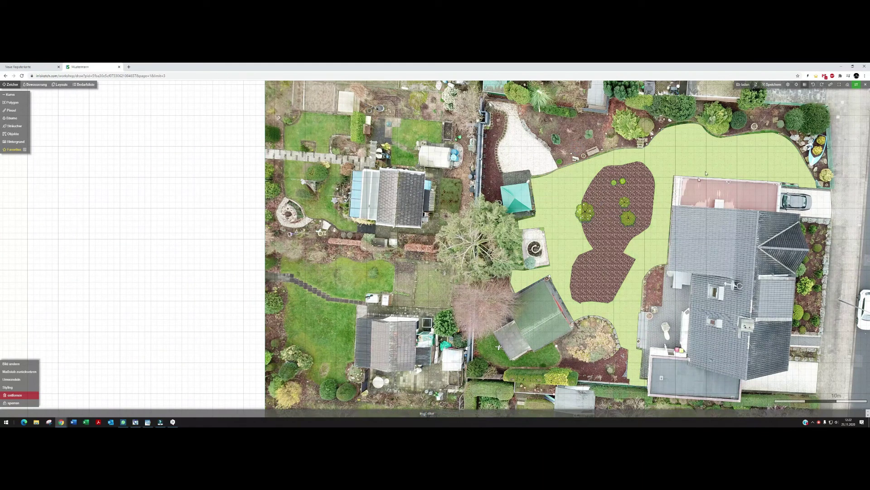
pyautogui.click(738, 157)
pyautogui.moveTo(737, 159); pyautogui.dragTo(738, 159)
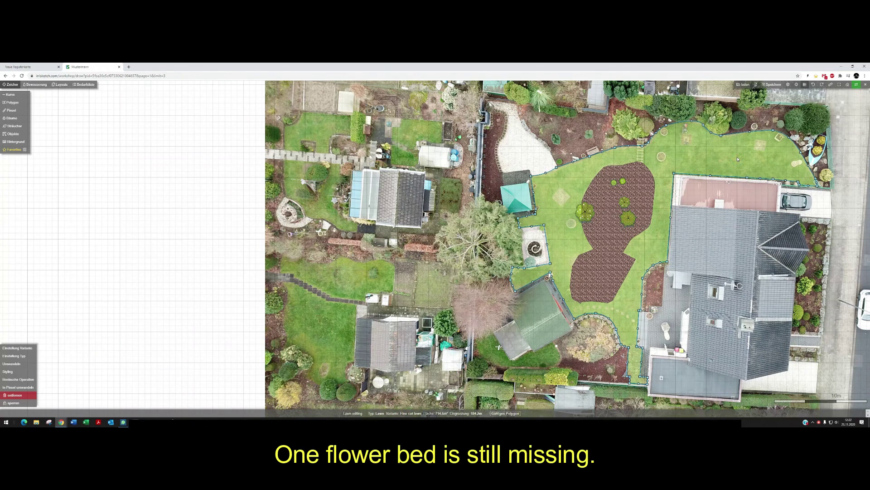
pyautogui.click(686, 202)
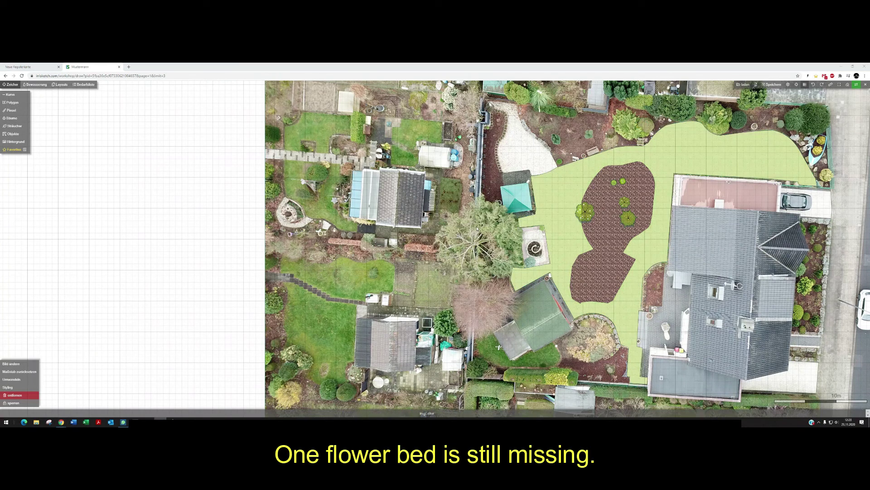
# Start a Sträucher polygon in the planting strip beside the driveway and trace around its corner back to the lawn's edge
pyautogui.click(12, 103)
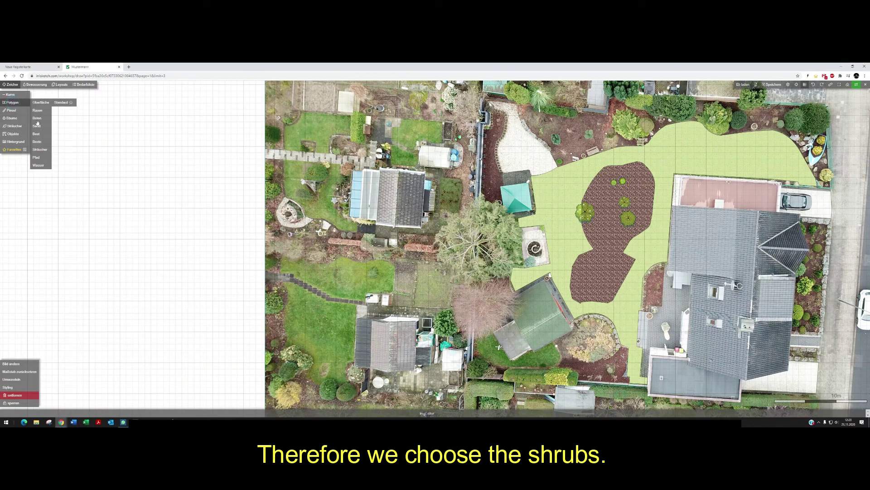
pyautogui.click(40, 149)
pyautogui.click(798, 137)
pyautogui.click(837, 112)
pyautogui.click(837, 184)
pyautogui.click(822, 184)
pyautogui.click(814, 162)
pyautogui.click(797, 137)
pyautogui.scroll(5, 798, 136)
pyautogui.scroll(-3, 798, 136)
# Continue the shrub outline along the lawn's upper border and back along the rear property line, close it and adjust its lawn-side edge
pyautogui.click(760, 104)
pyautogui.click(744, 104)
pyautogui.click(697, 107)
pyautogui.click(682, 109)
pyautogui.click(662, 94)
pyautogui.click(630, 94)
pyautogui.click(598, 114)
pyautogui.scroll(-2, 546, 108)
pyautogui.click(543, 131)
pyautogui.click(545, 105)
pyautogui.click(579, 107)
pyautogui.click(582, 117)
pyautogui.click(673, 124)
pyautogui.click(673, 124)
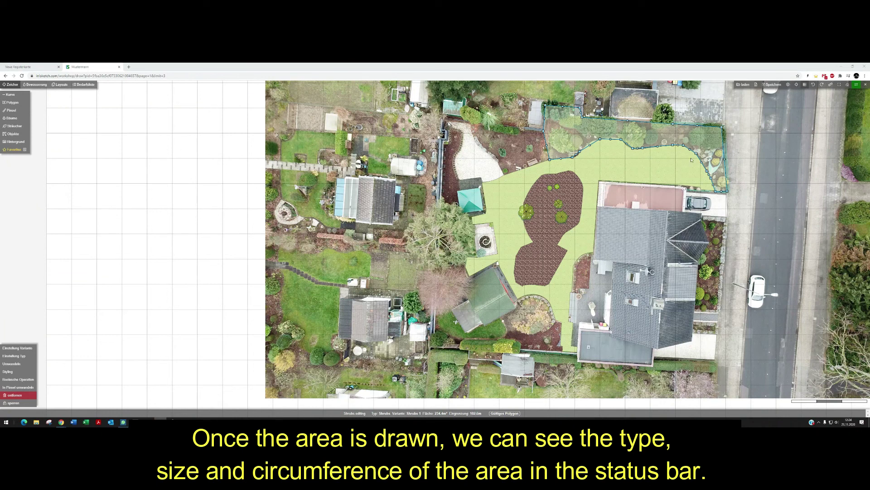
pyautogui.moveTo(590, 145); pyautogui.dragTo(611, 137)
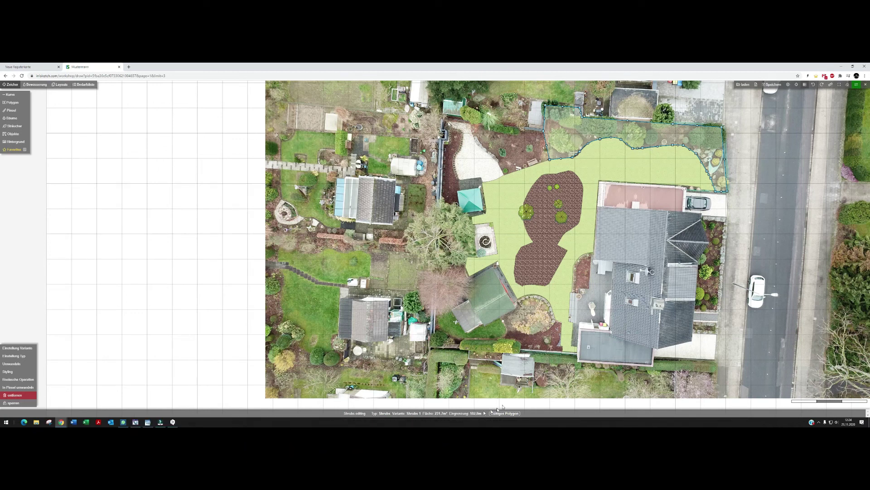
# Select the lawn and the mulch bed in turn to check their type, area and perimeter
pyautogui.click(611, 164)
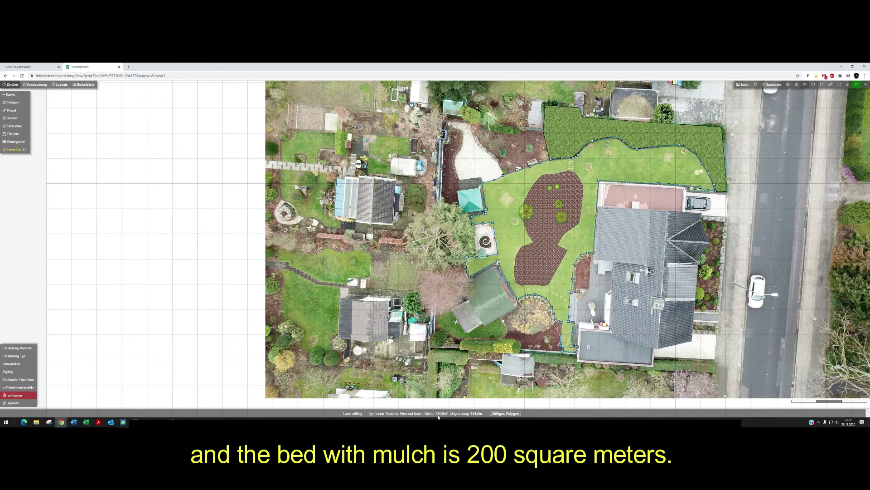
pyautogui.click(544, 224)
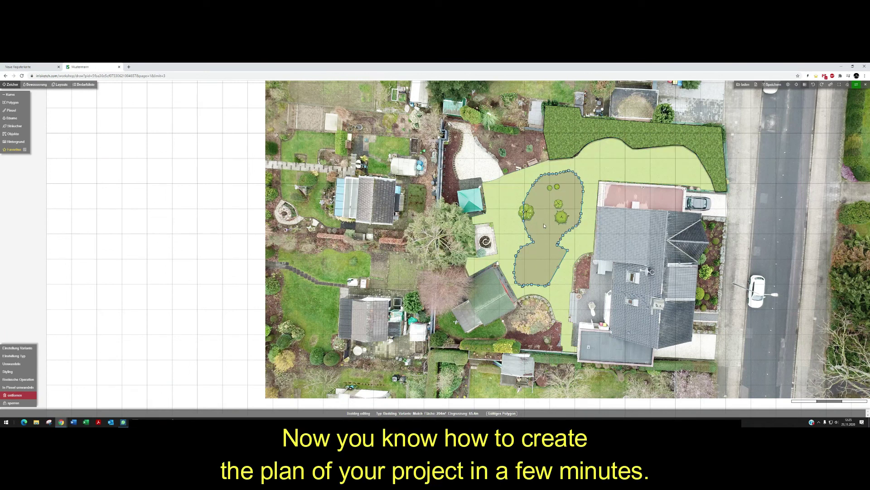